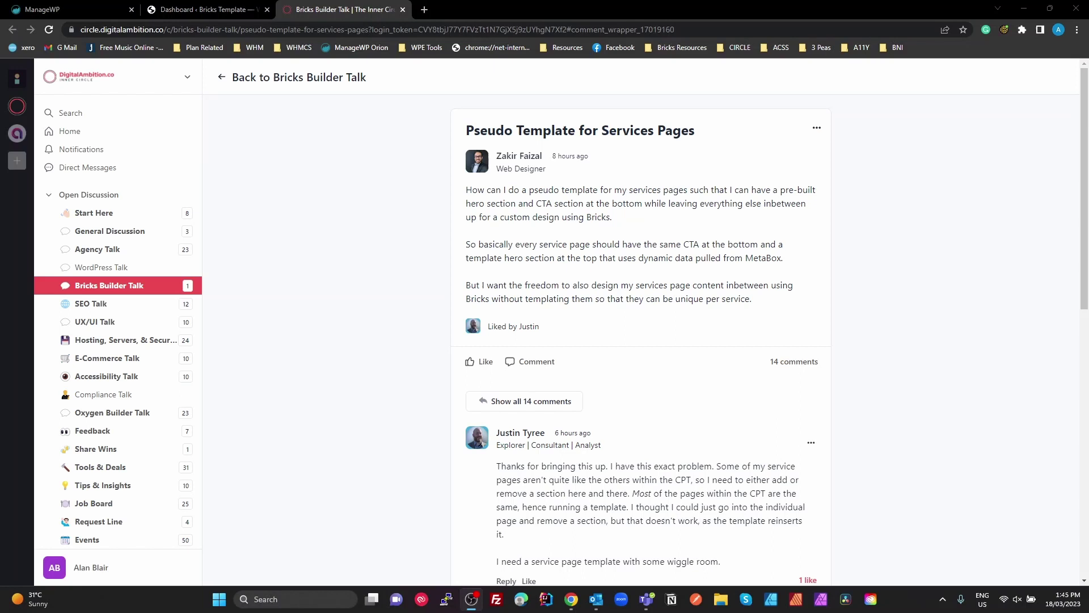
Start a new JetEngine post type named Service
click(194, 14)
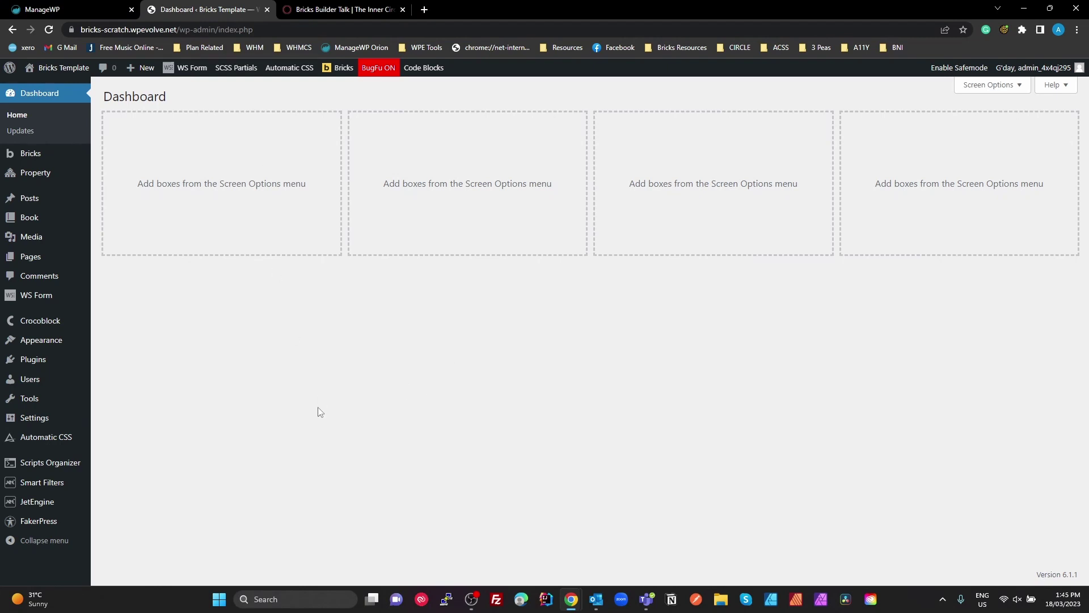
mouse_move(49, 503)
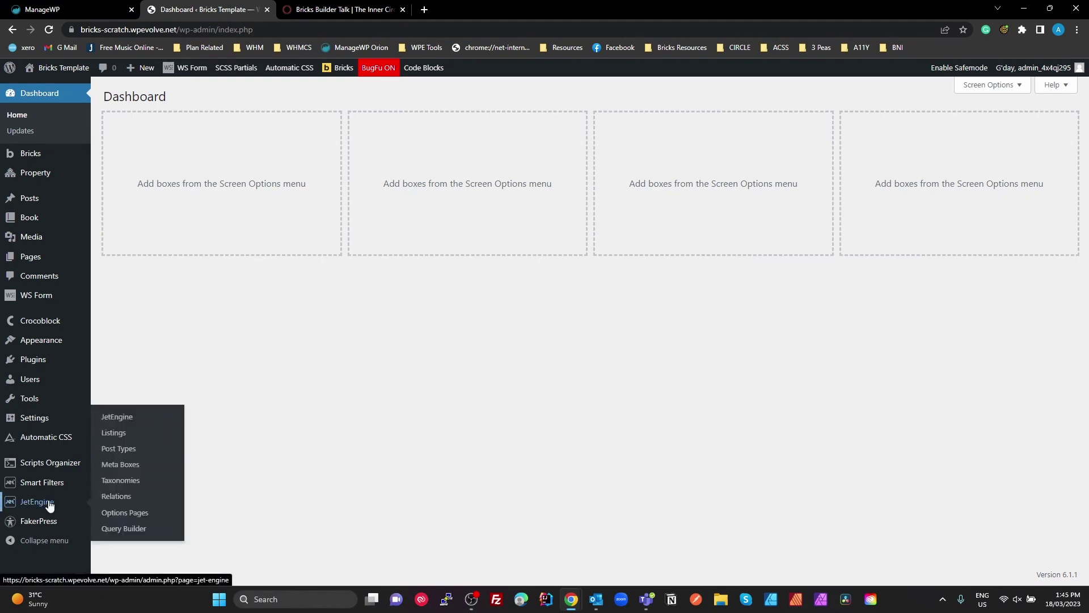
click(118, 448)
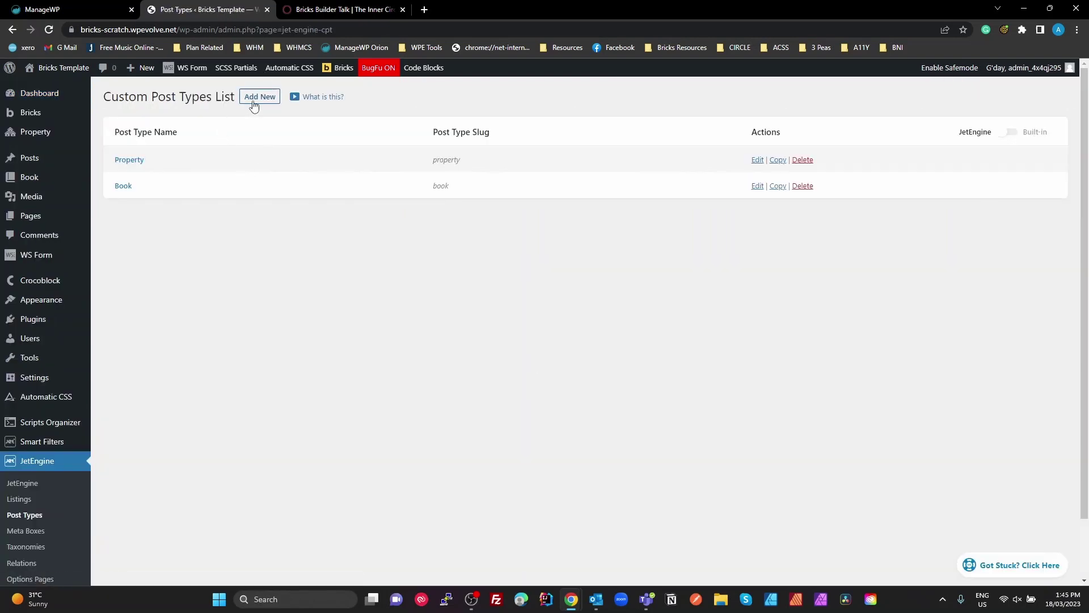
click(254, 101)
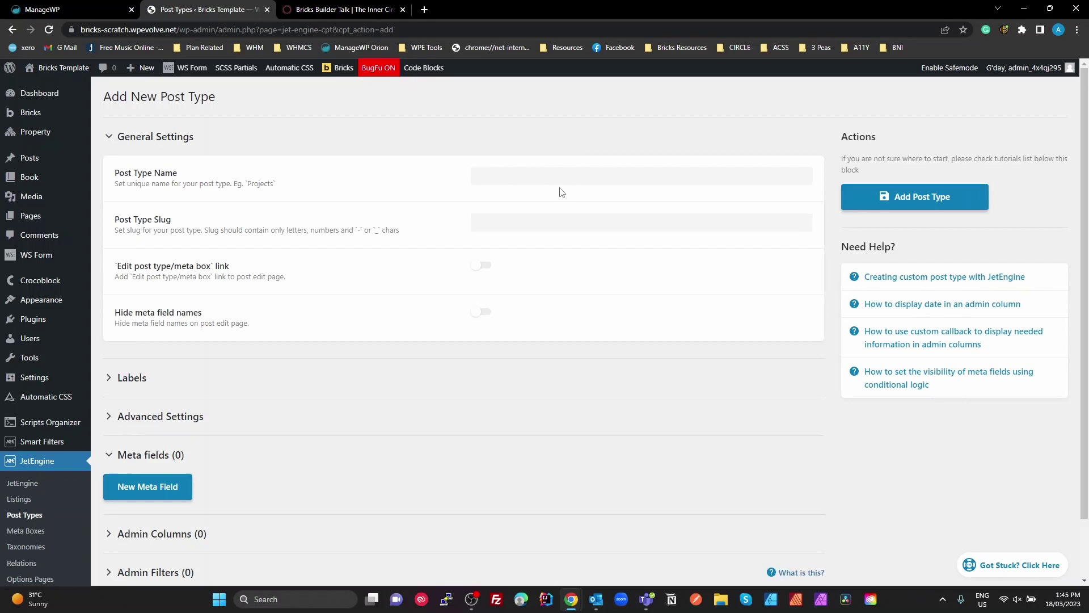
click(536, 178)
text(Se)
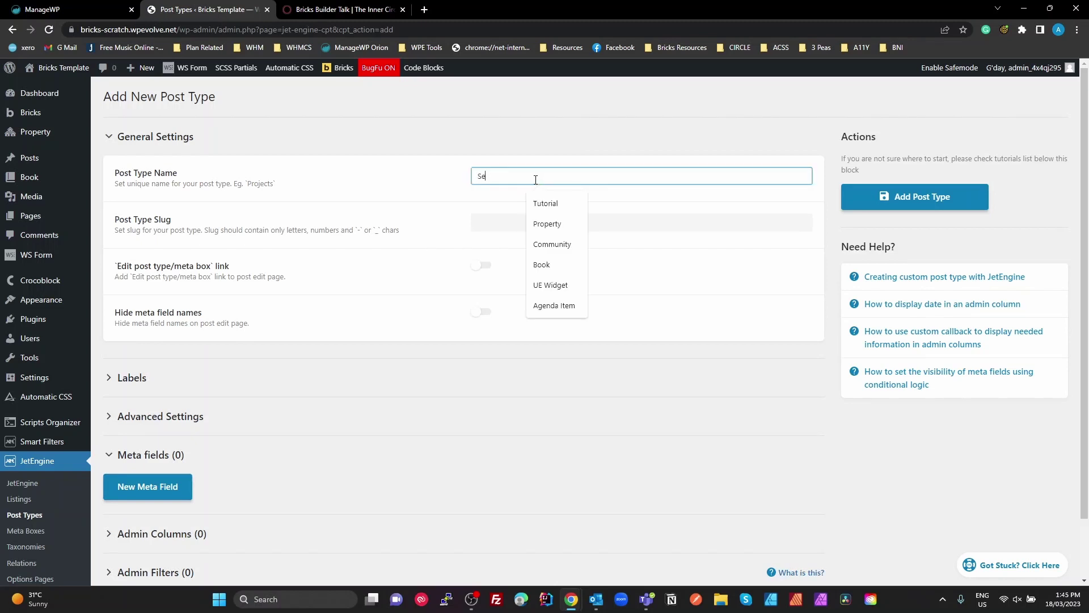
text(rvice)
Give the Service post type the paintbrush admin menu icon and save it
click(410, 455)
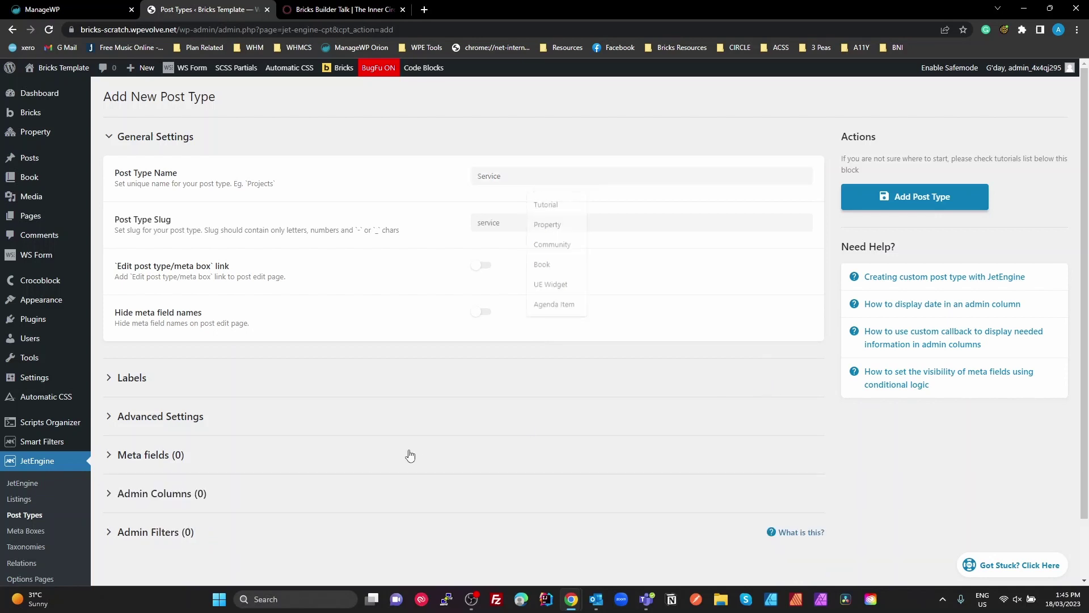
click(214, 427)
scroll(497, 452, down, 10)
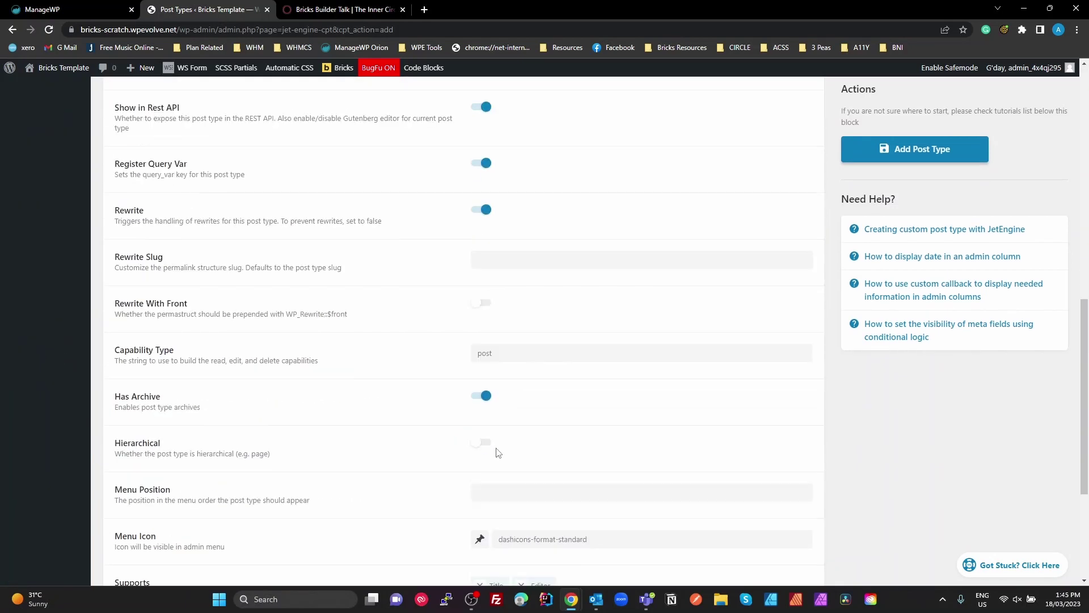
scroll(497, 453, down, 4)
click(481, 320)
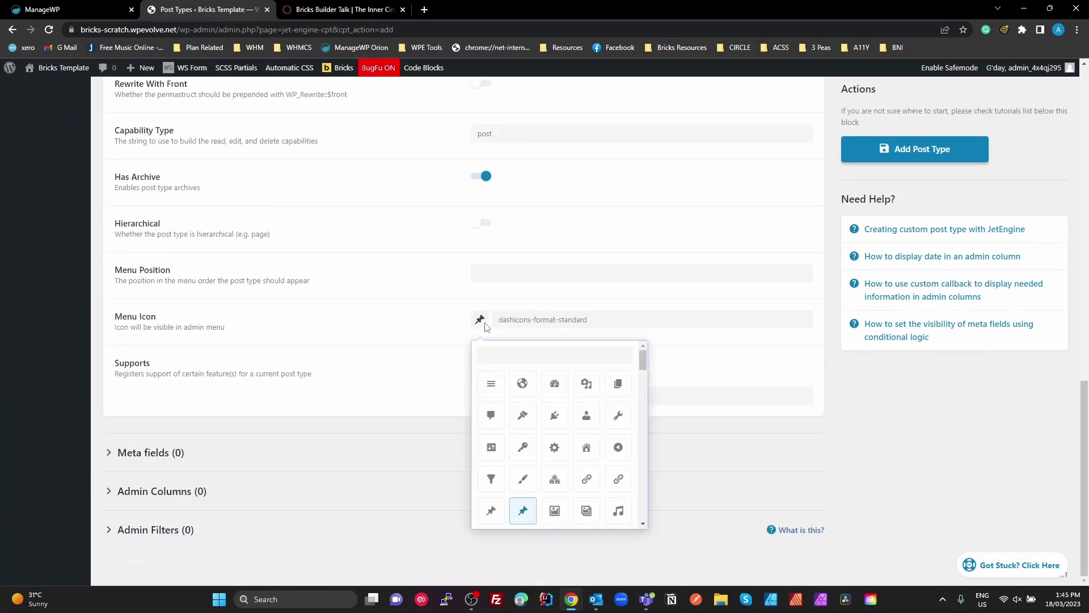
click(523, 415)
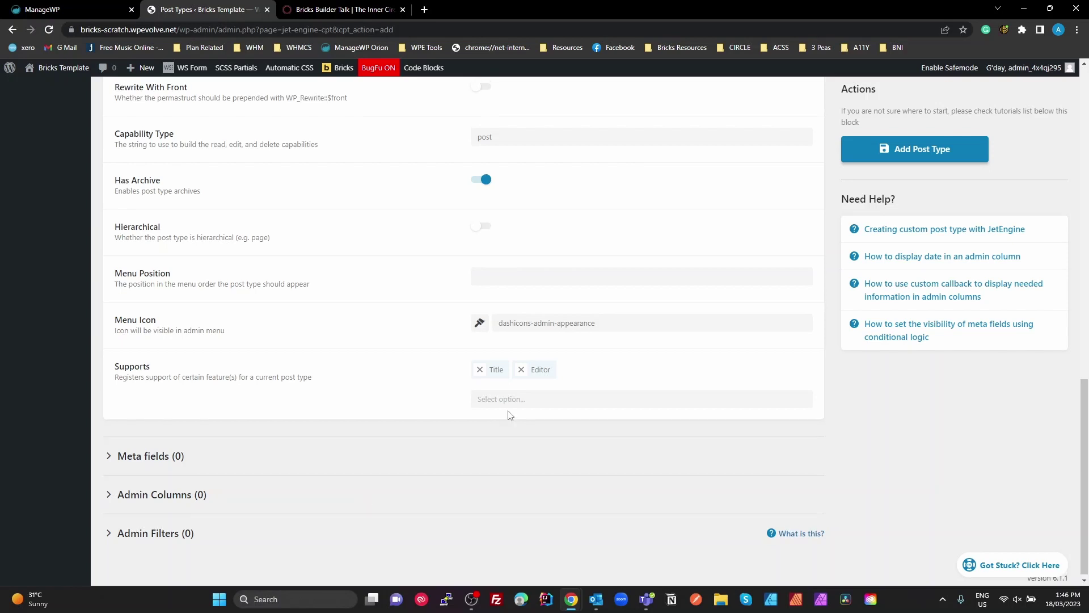
scroll(508, 417, up, 13)
scroll(511, 420, up, 1)
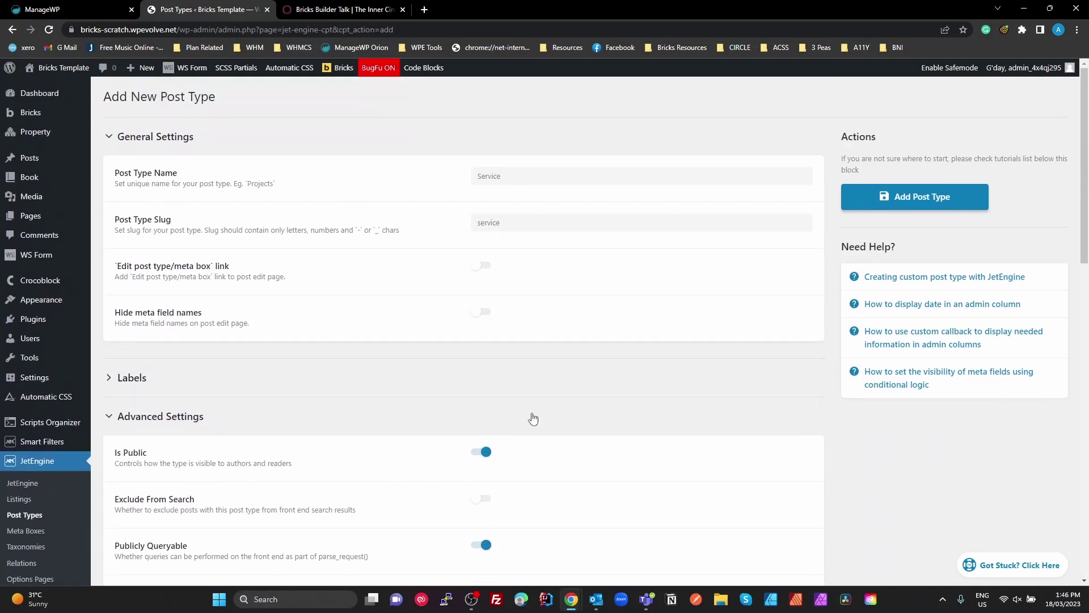
click(915, 197)
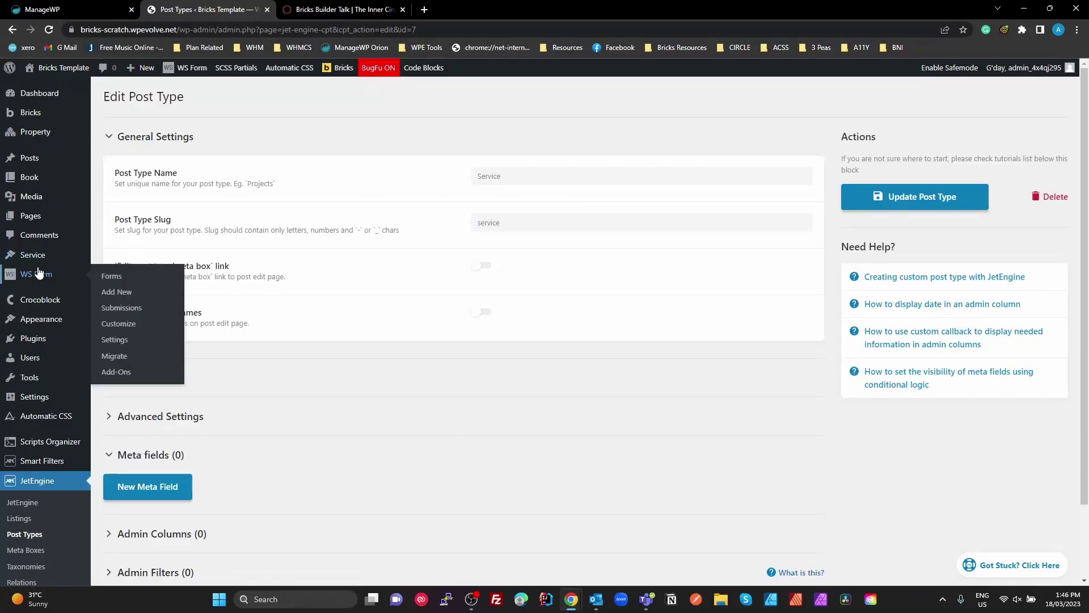
In Bricks settings, enable Bricks editing for Service and disable it for Listing Items
mouse_move(37, 256)
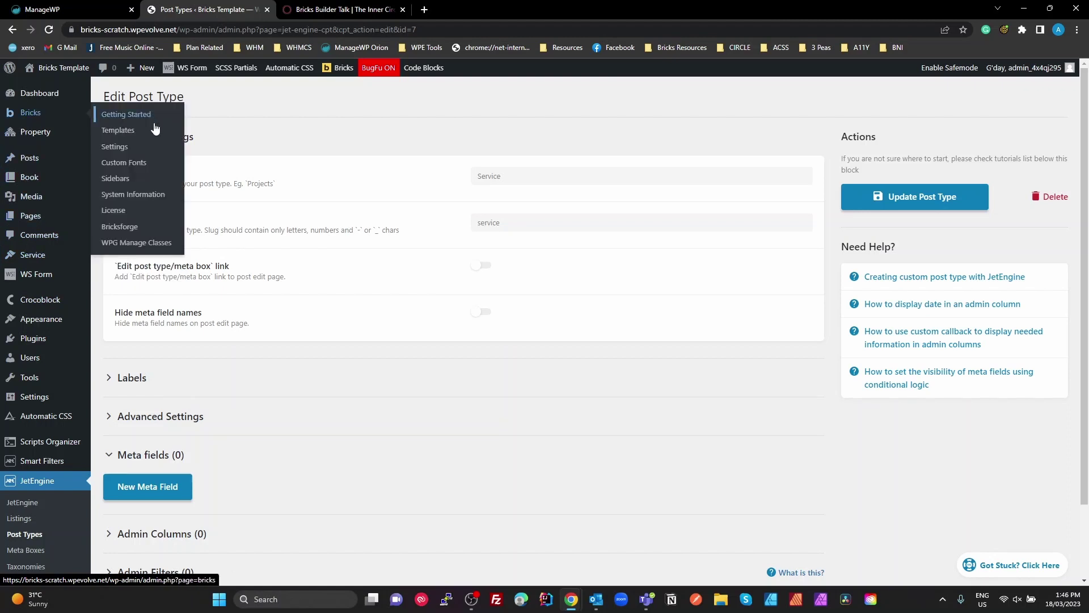
click(111, 147)
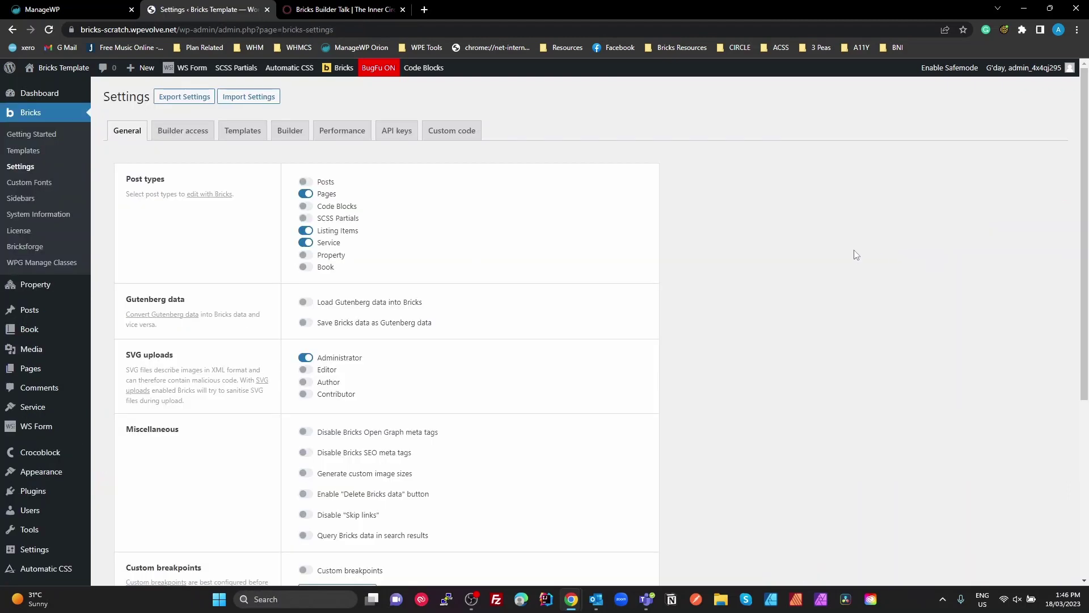
click(310, 246)
click(310, 246)
click(309, 232)
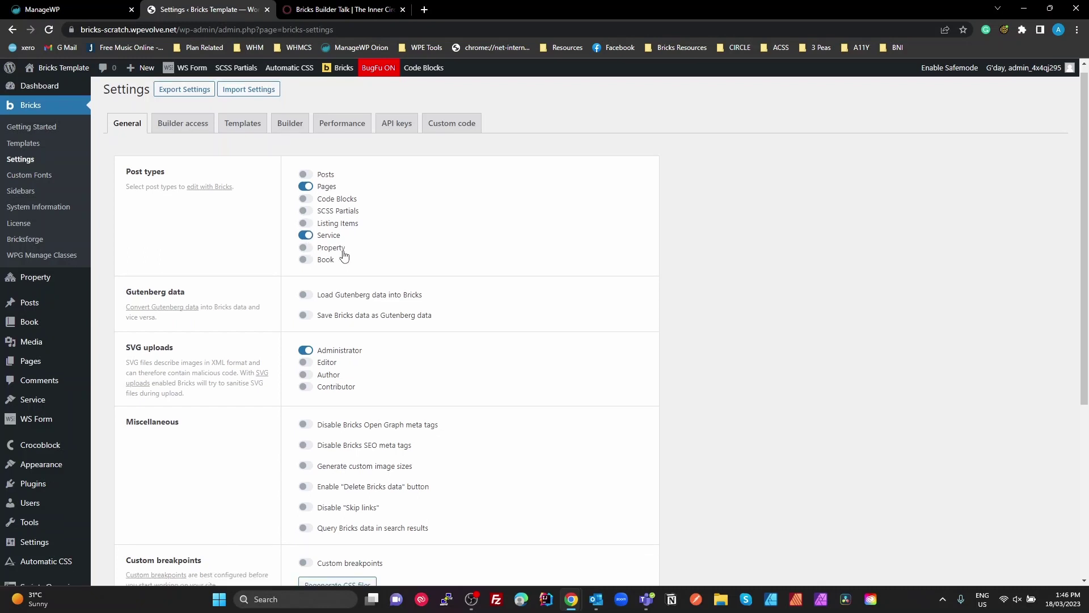
Save the Bricks settings and start a new Service post
scroll(343, 250, down, 5)
click(145, 506)
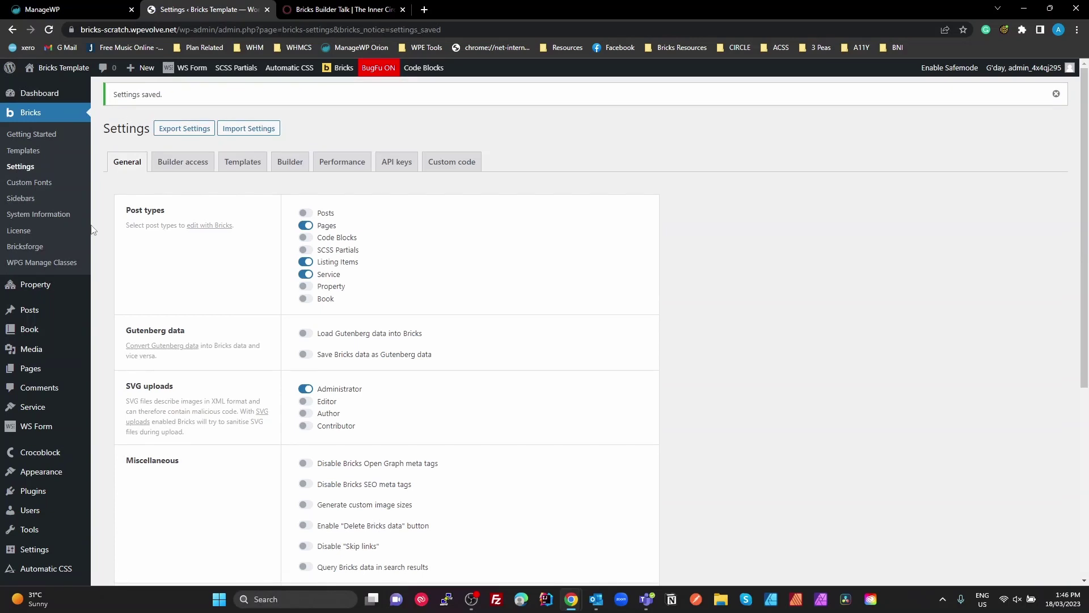
scroll(44, 365, down, 2)
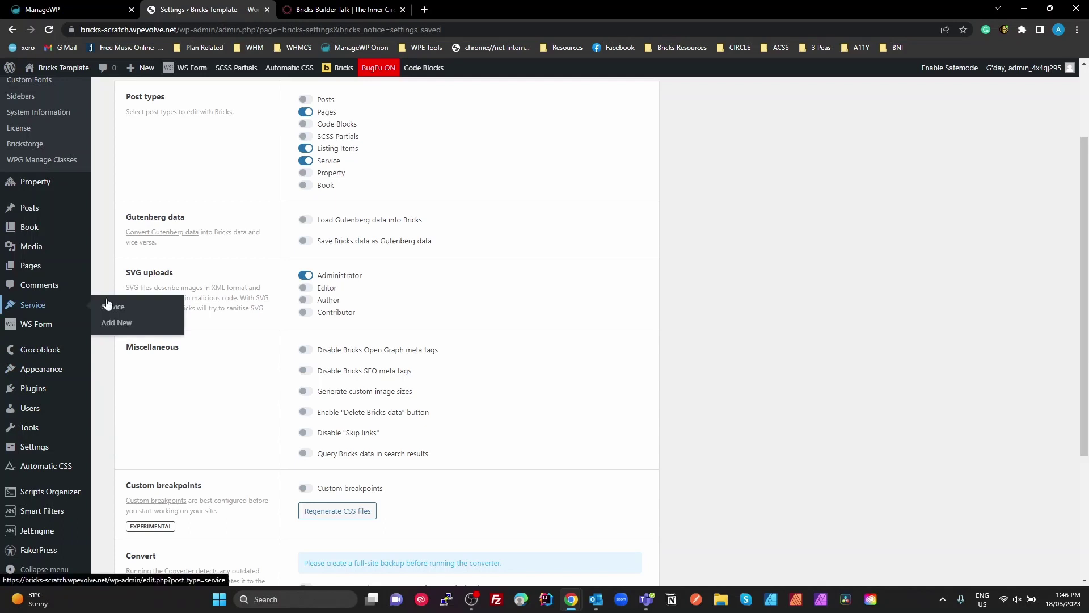
click(127, 323)
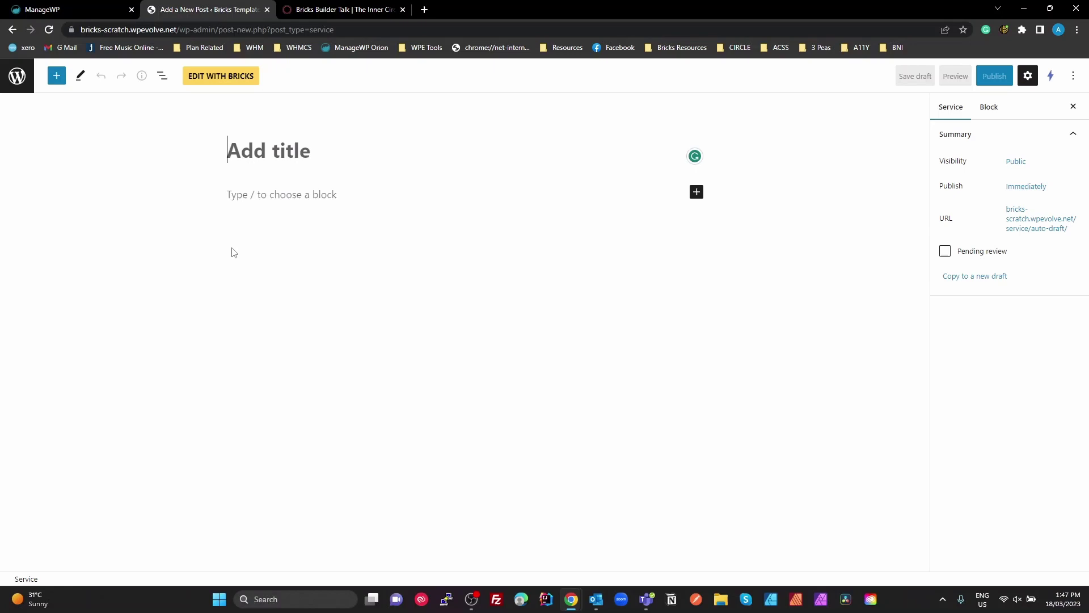
Title the new post 'Service A' and open it in the Bricks builder
text(Service a)
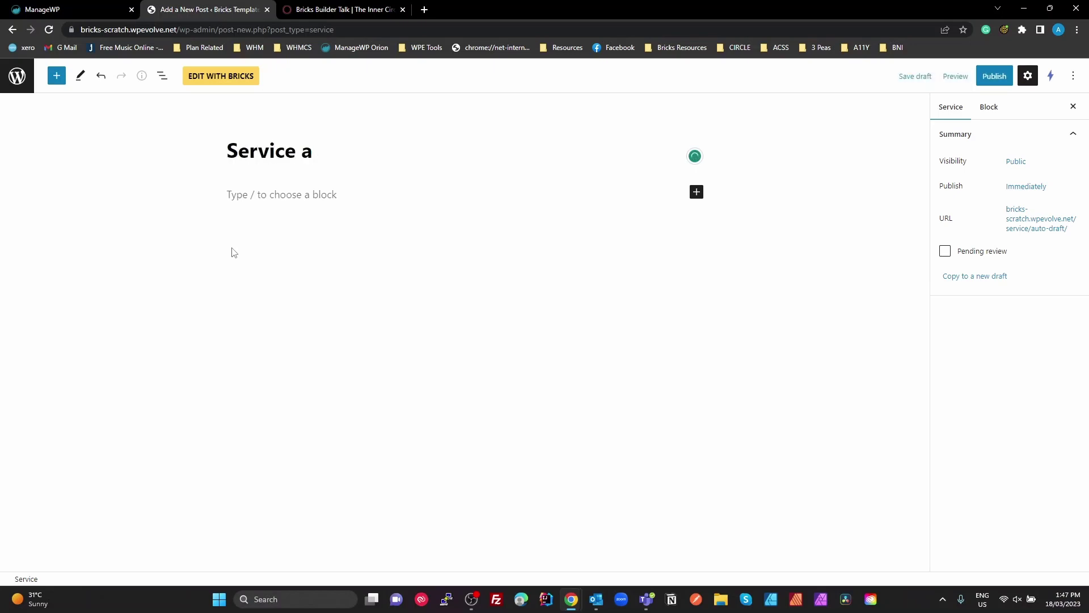
key(BackSpace)
text(A)
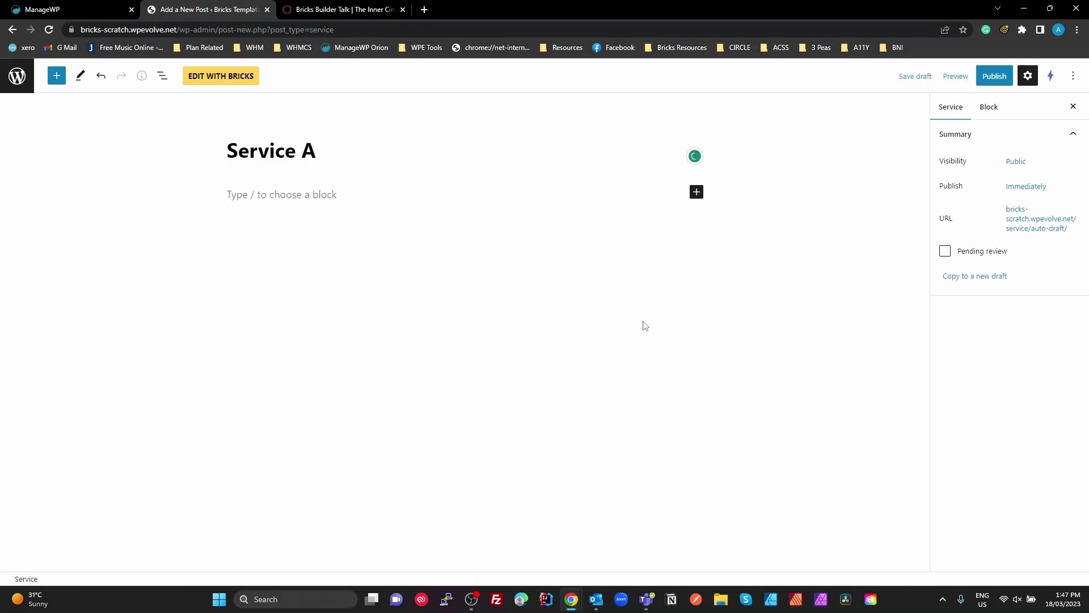
click(219, 75)
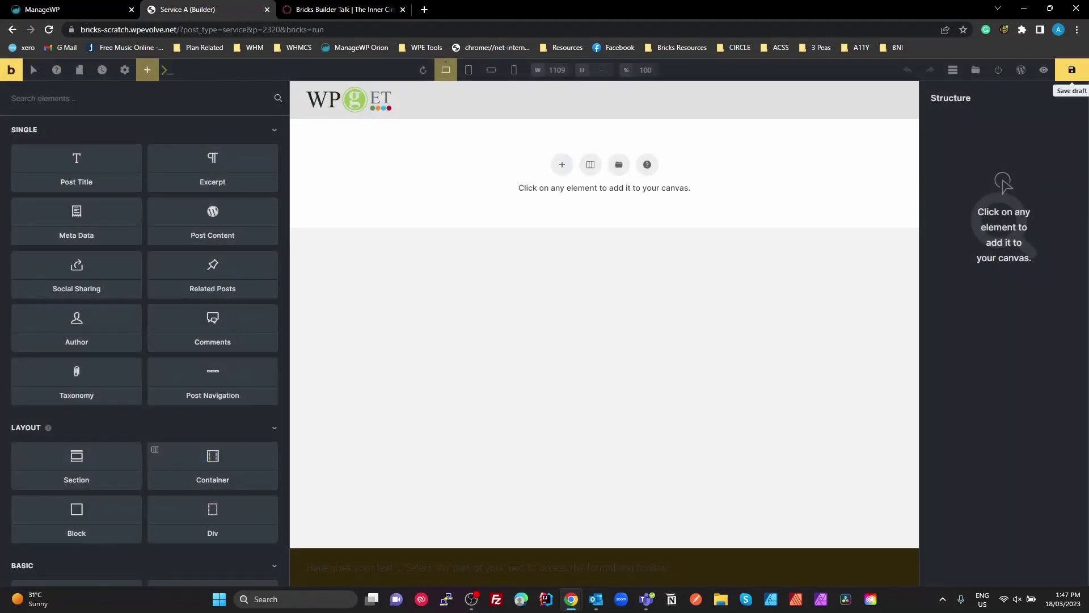
Publish Service A and add a section with a container to the canvas
click(999, 73)
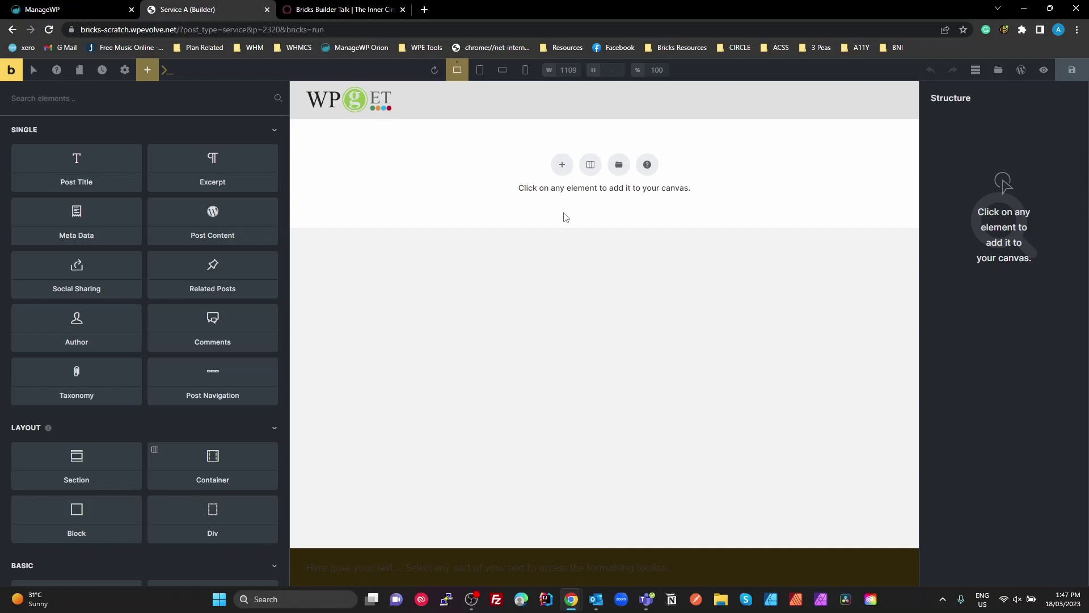
click(562, 164)
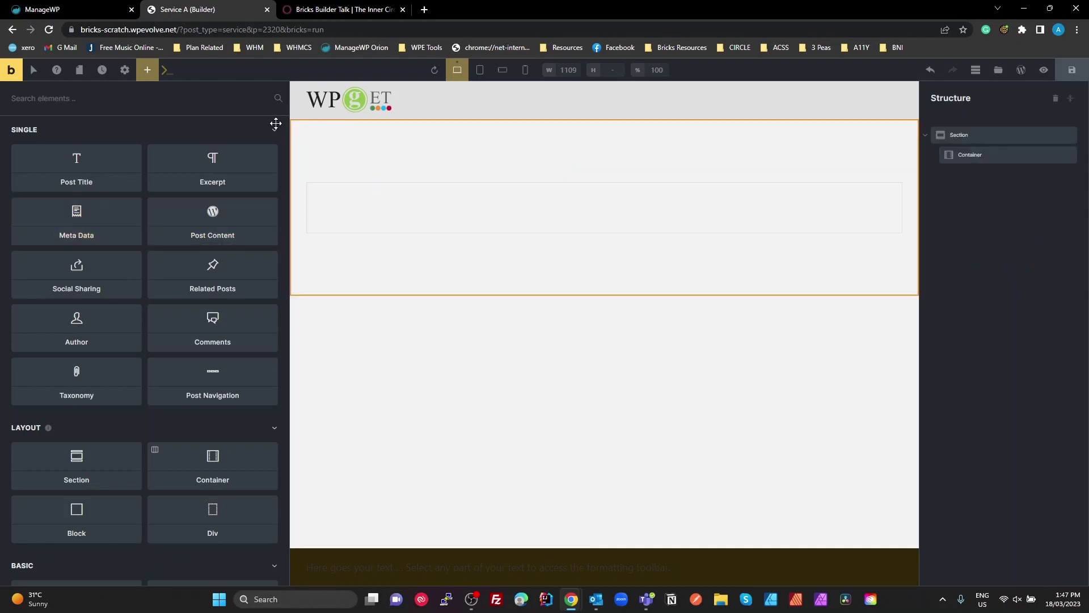
click(491, 146)
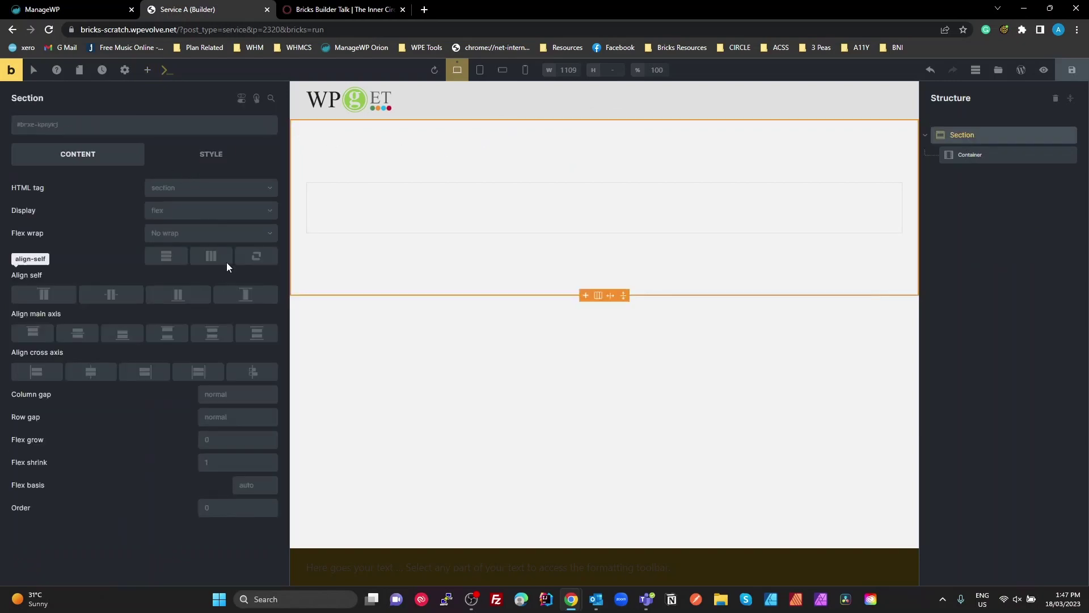
Give the section the ACSS shade ultra-dark background (var(--shade-ultra-dark))
click(210, 160)
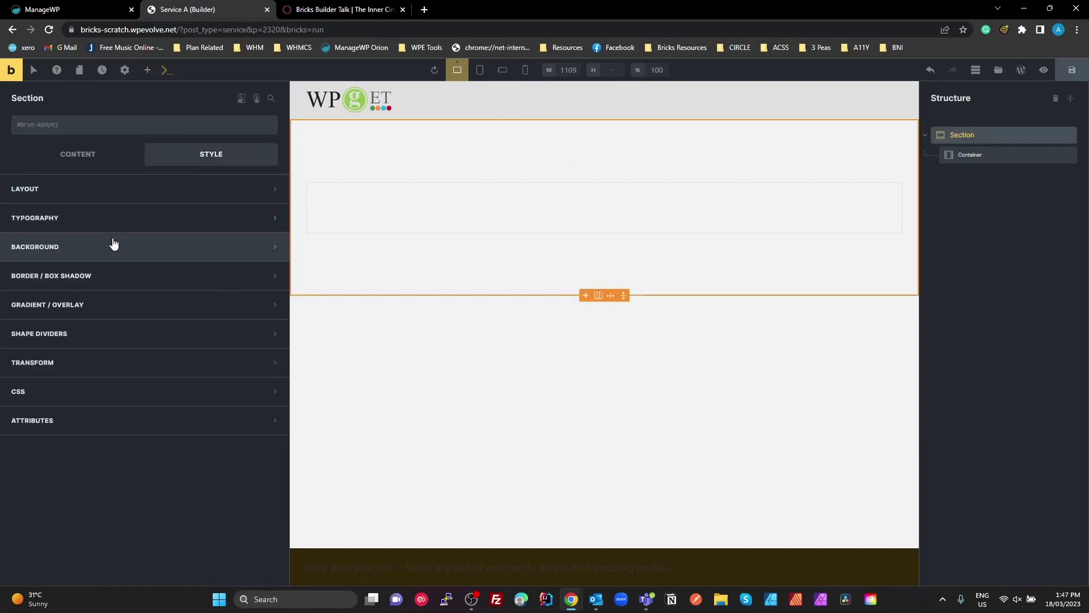
click(141, 253)
click(270, 274)
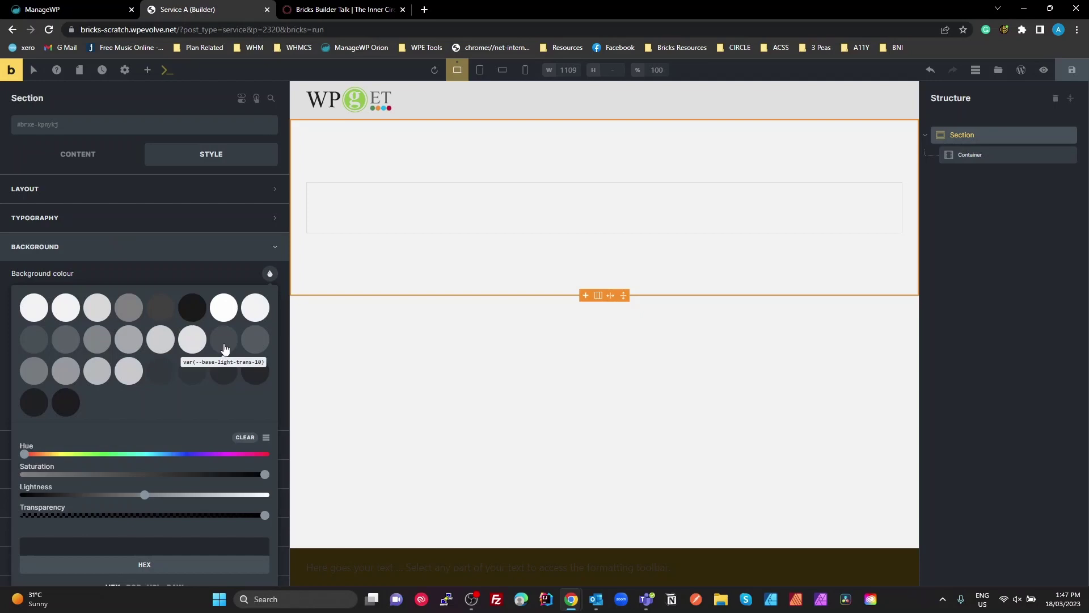
scroll(143, 480, down, 1)
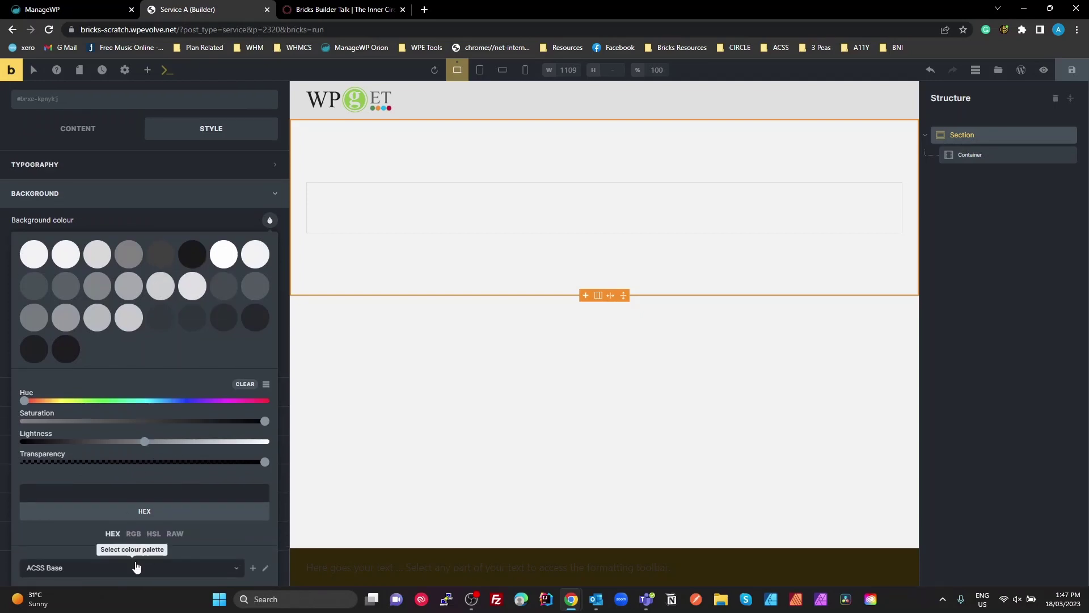
scroll(129, 520, down, 3)
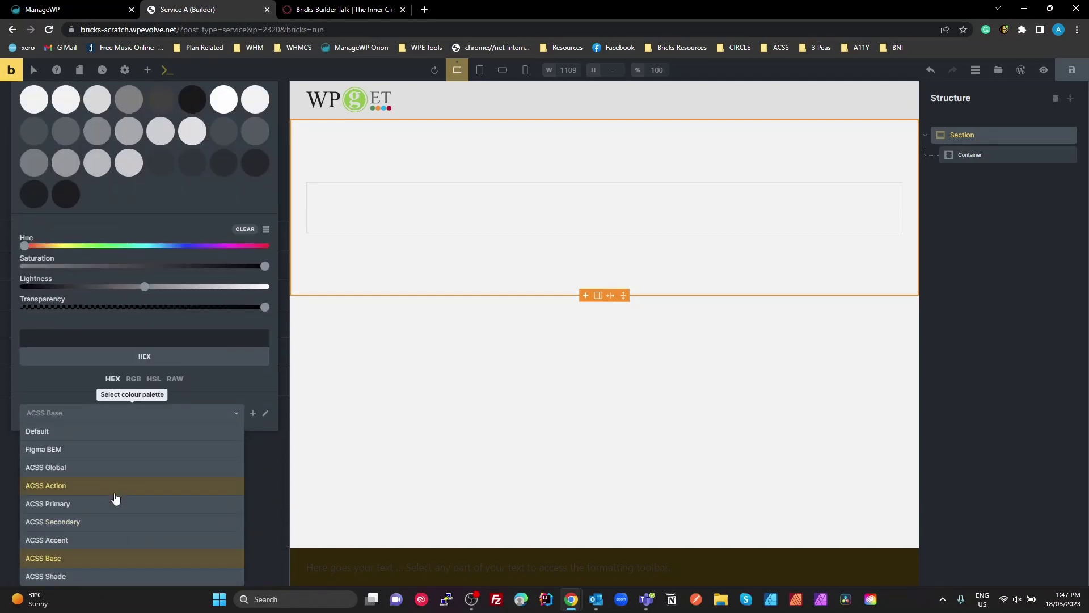
click(91, 576)
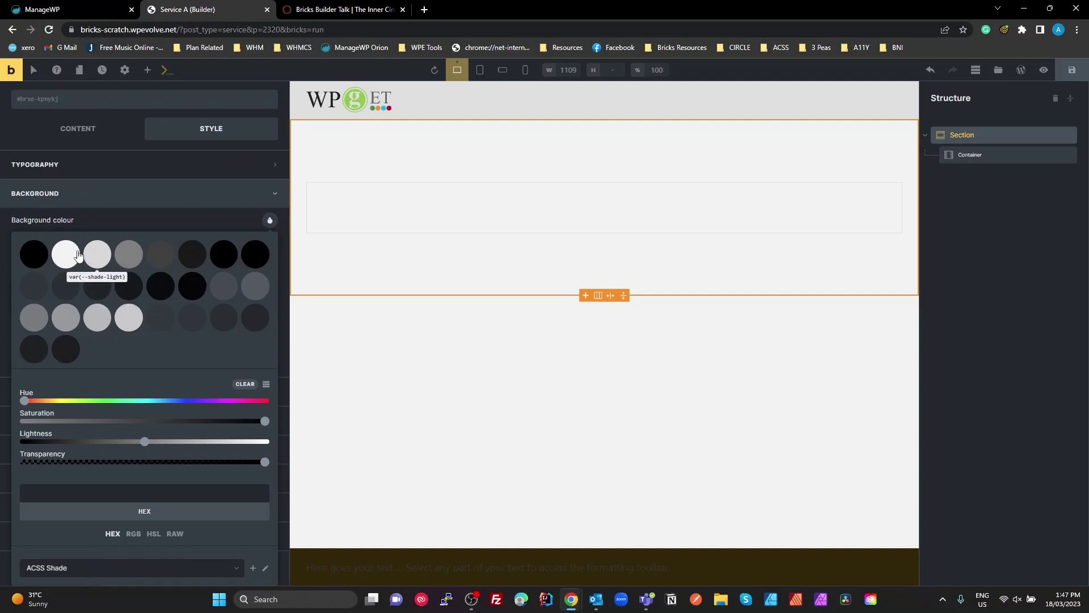
click(191, 254)
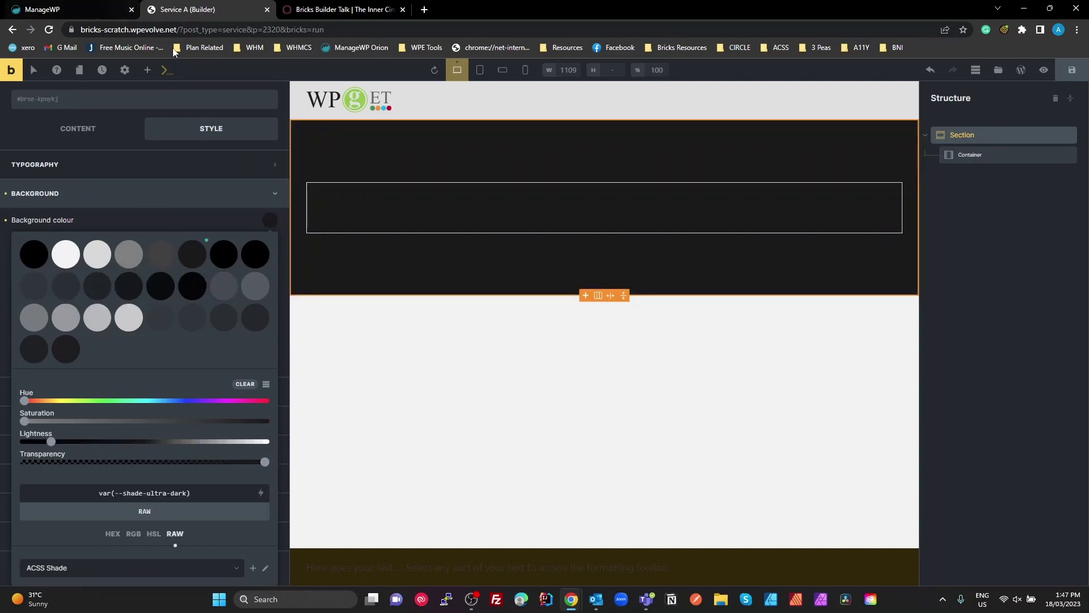
click(148, 72)
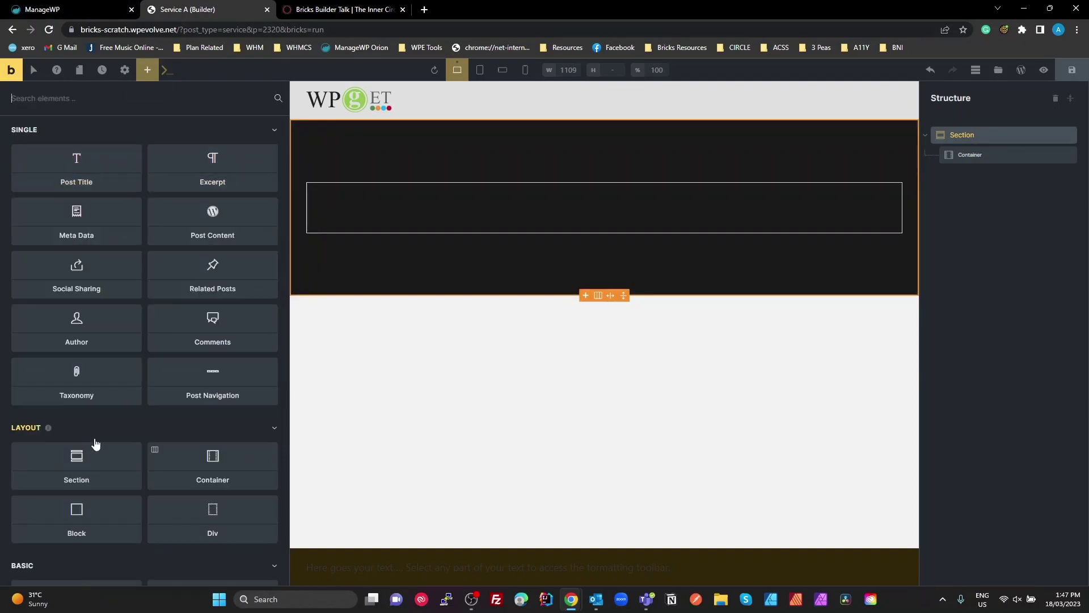
Add a heading inside the container reading 'Service CTA Header'
scroll(98, 444, down, 5)
click(102, 321)
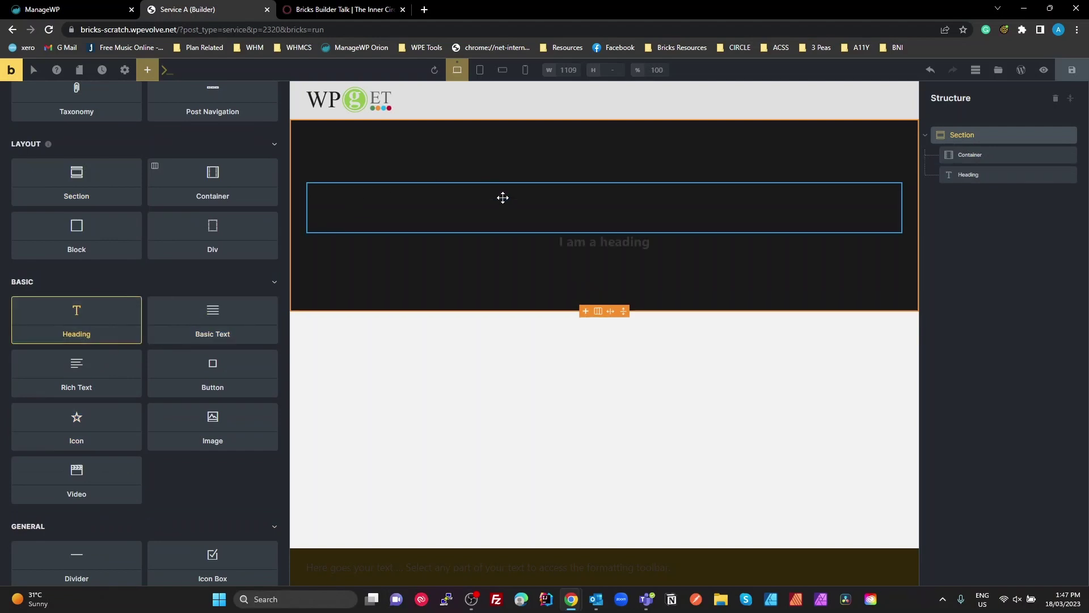
drag(966, 176, 963, 165)
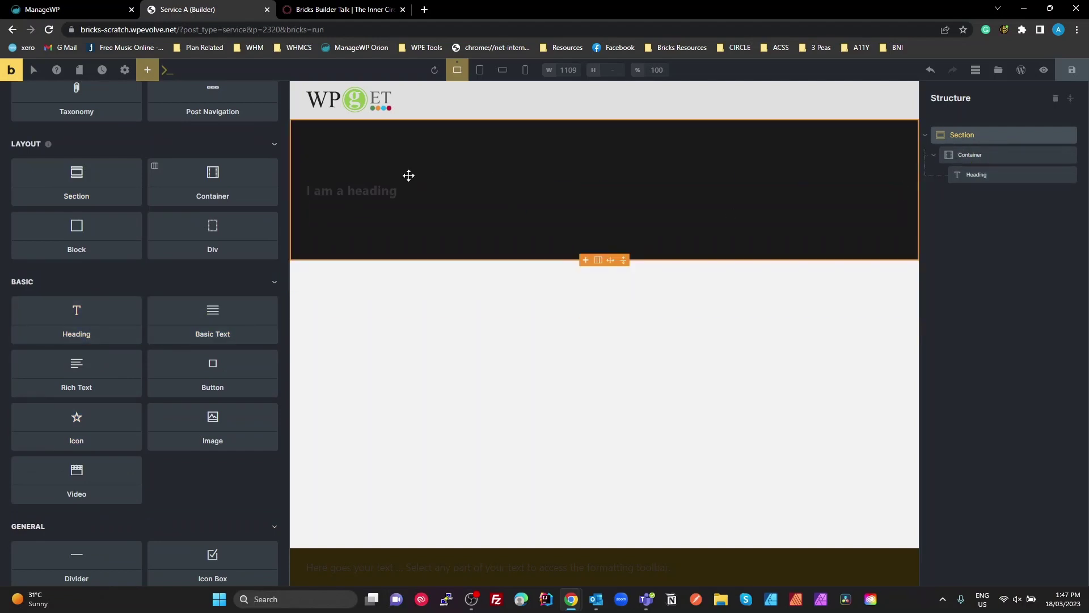
click(979, 175)
click(75, 159)
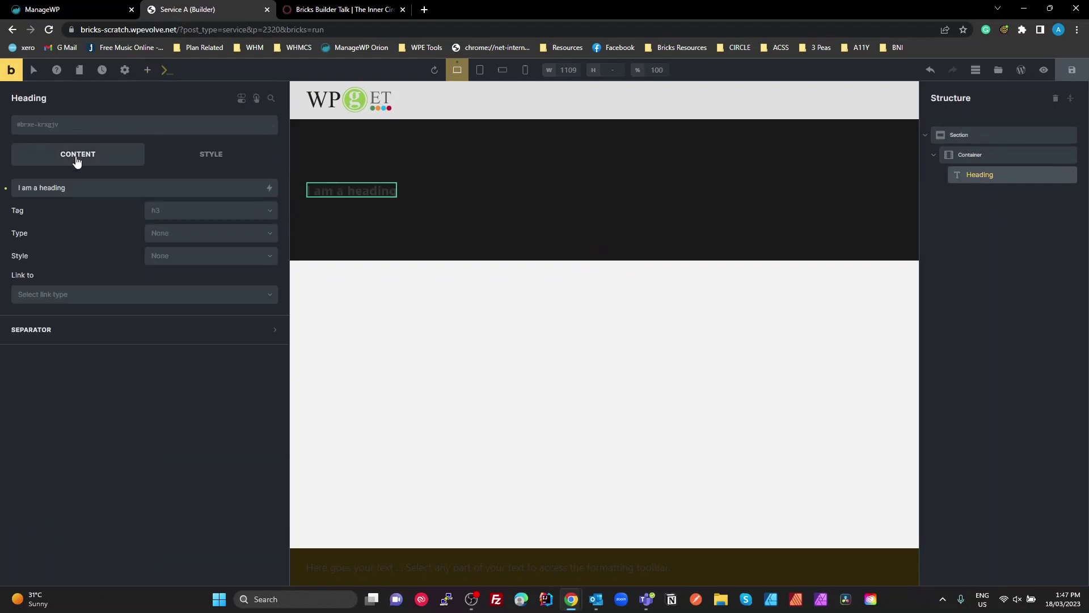
drag(70, 192, 2, 193)
text(C)
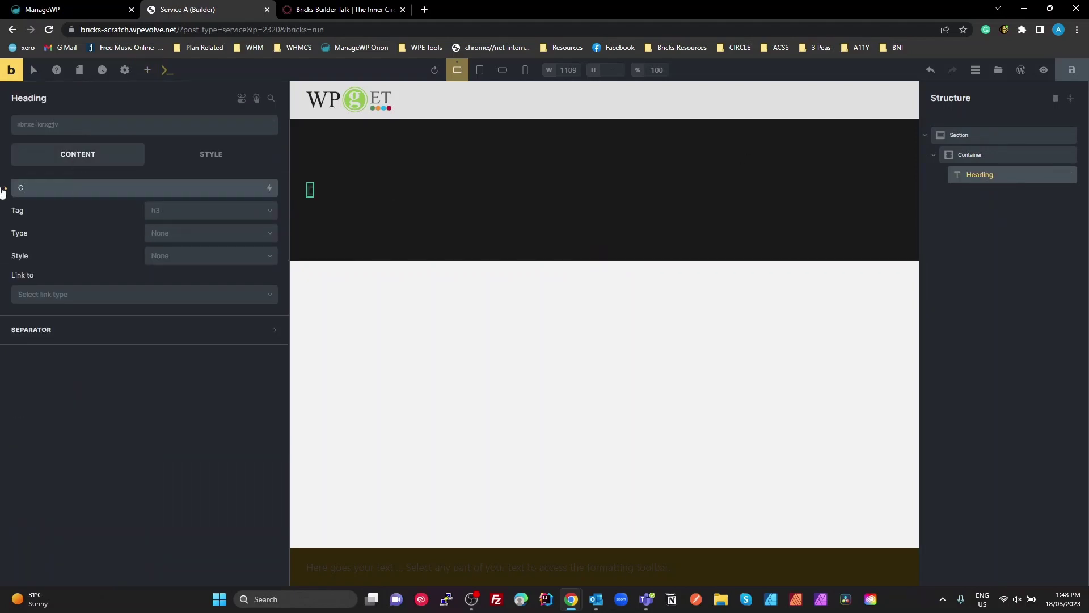
text(TA Hea)
key(BackSpace)
key(BackSpace)
key(BackSpace)
key(BackSpace)
key(BackSpace)
key(BackSpace)
key(BackSpace)
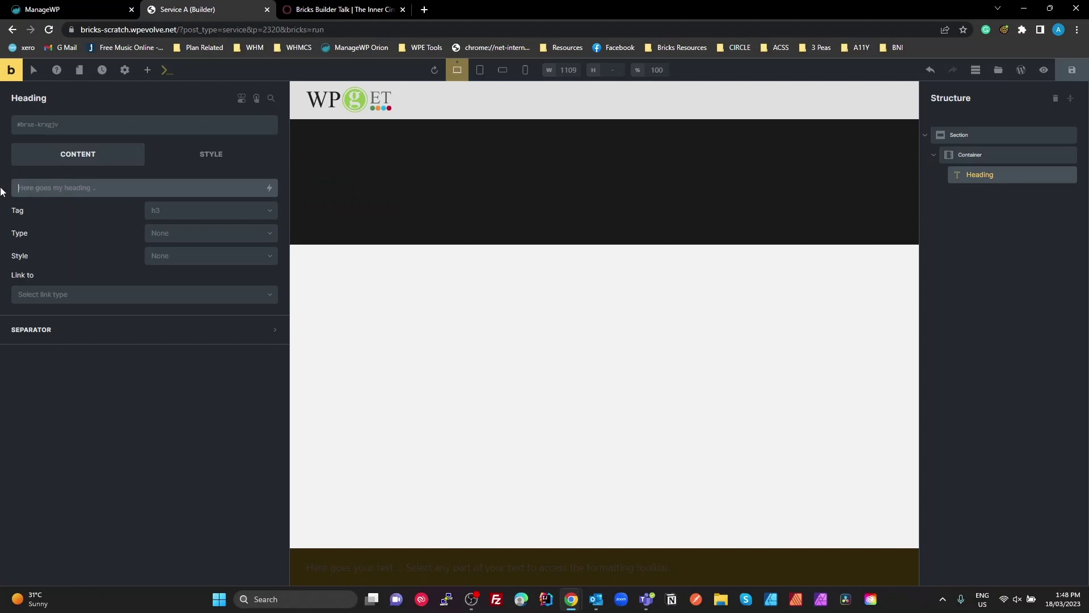
text(Service CTA )
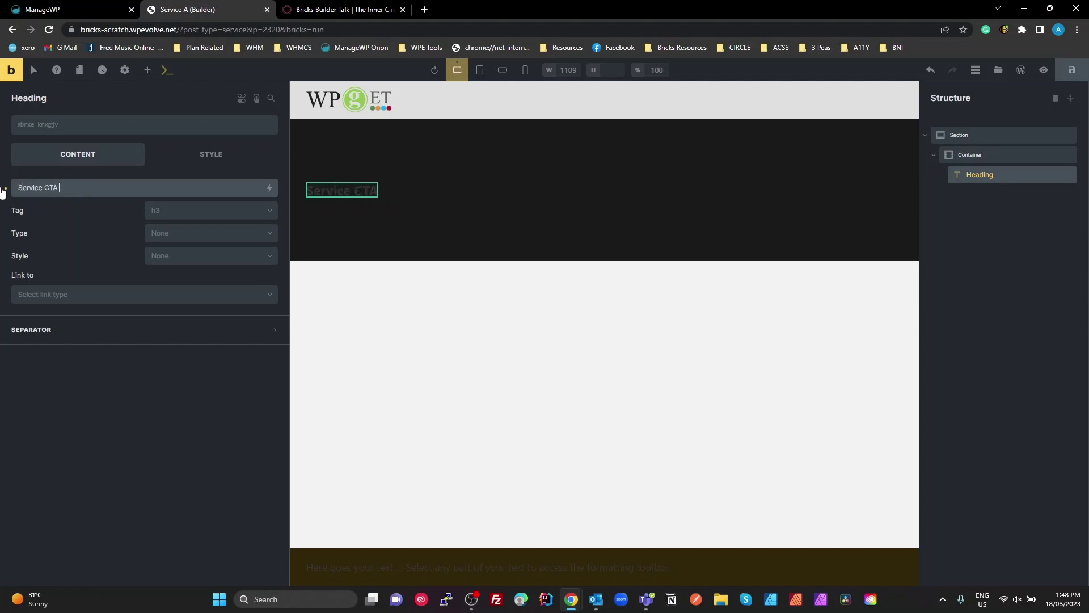
text(Header)
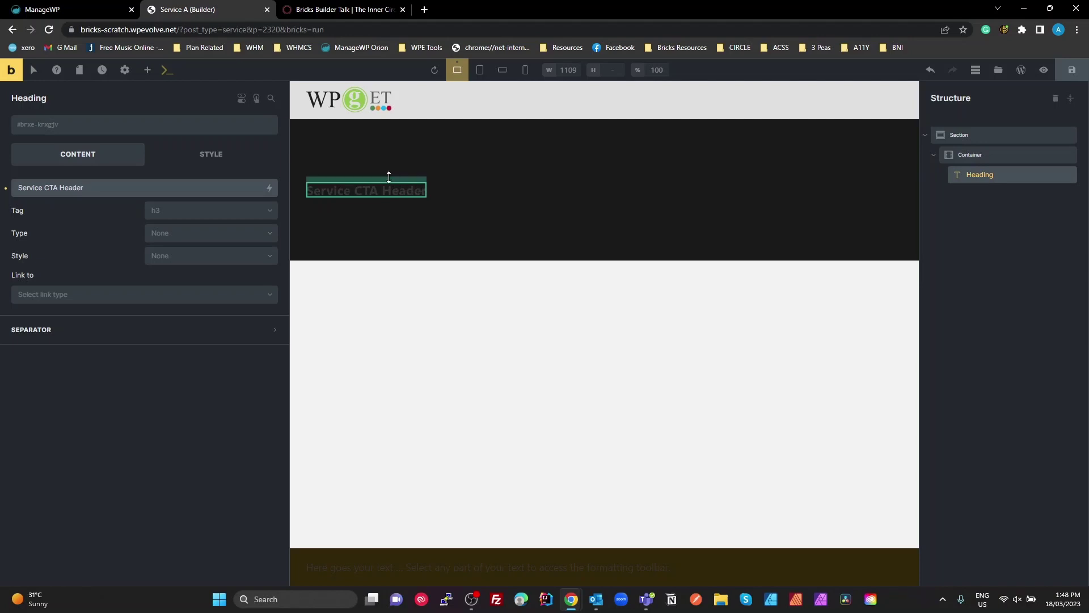
Set the heading's typography colour to white (var(--base))
click(219, 154)
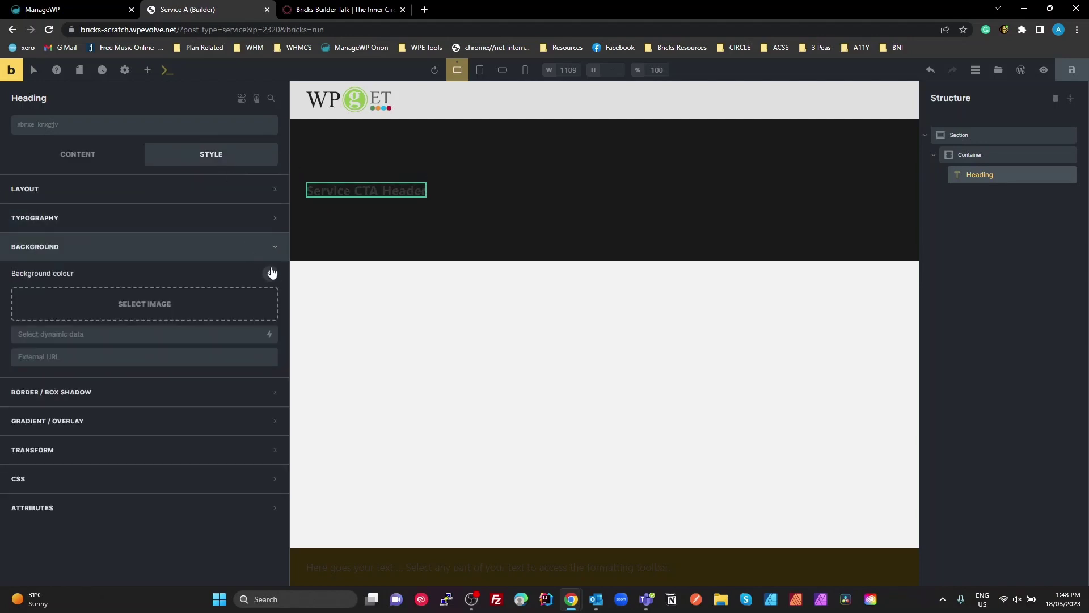
click(264, 218)
click(270, 244)
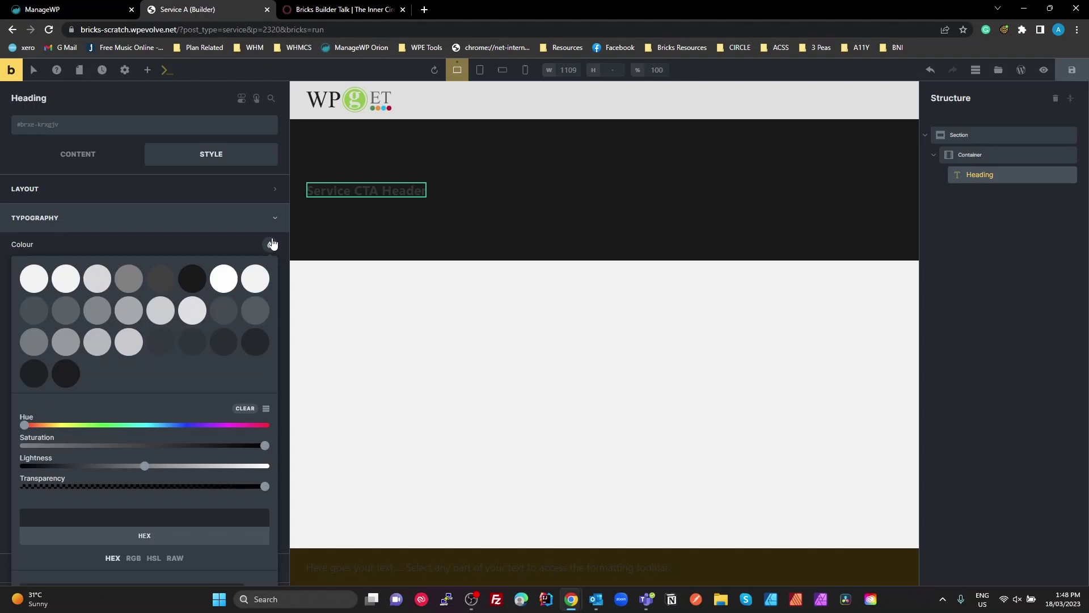
click(33, 285)
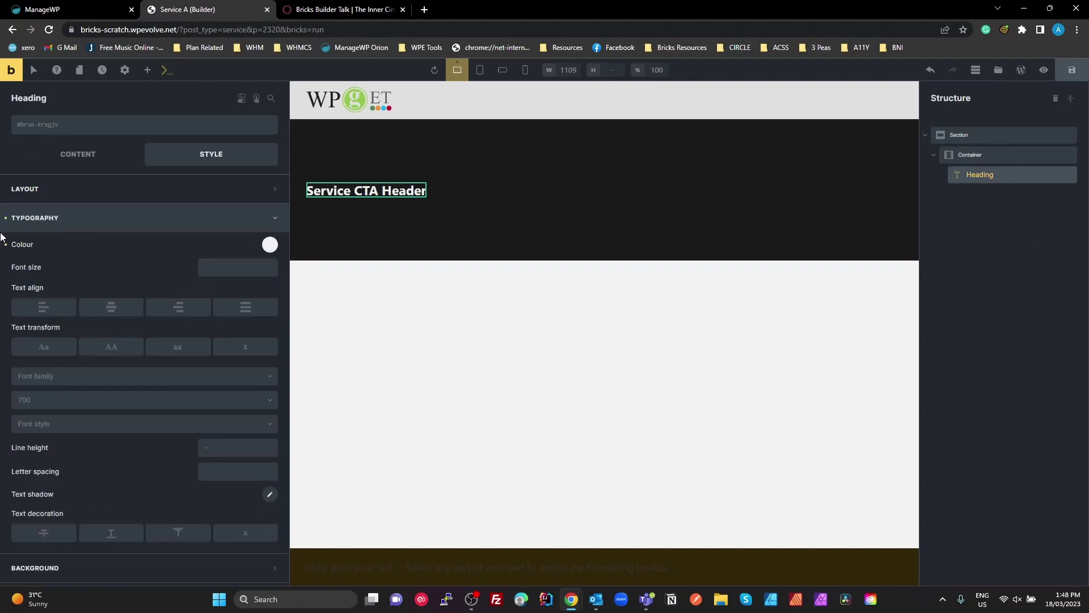
Add a Basic Text element and a Button below the heading, button last
click(146, 70)
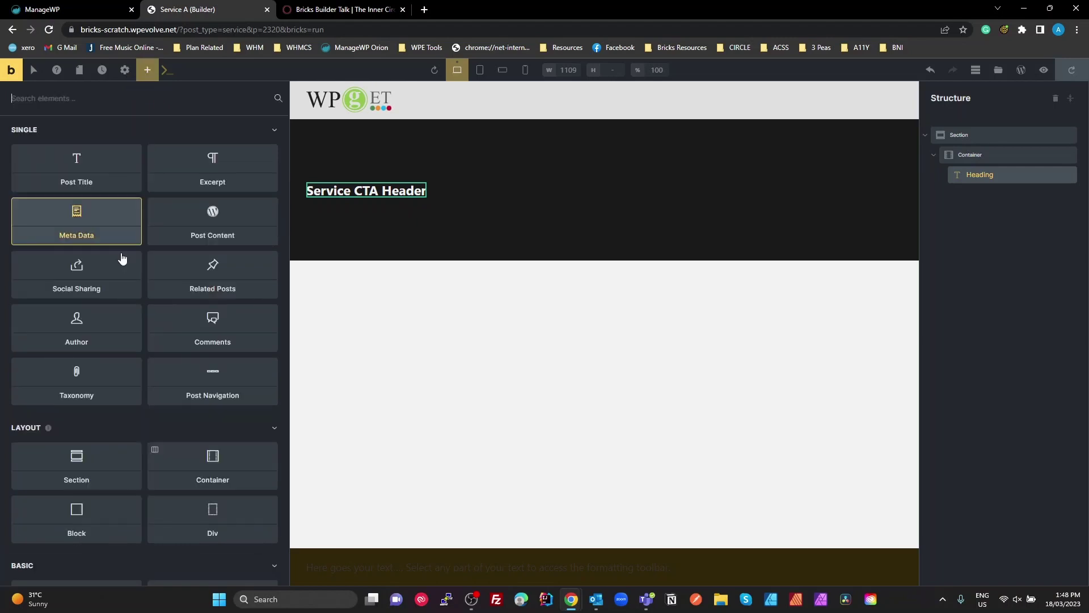
scroll(224, 376, down, 4)
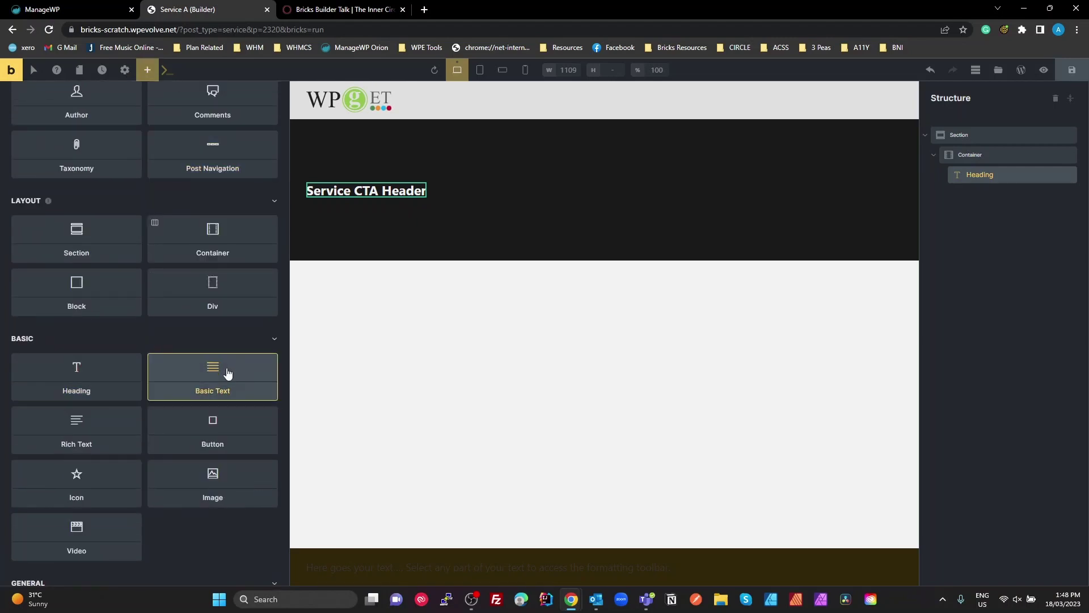
click(228, 373)
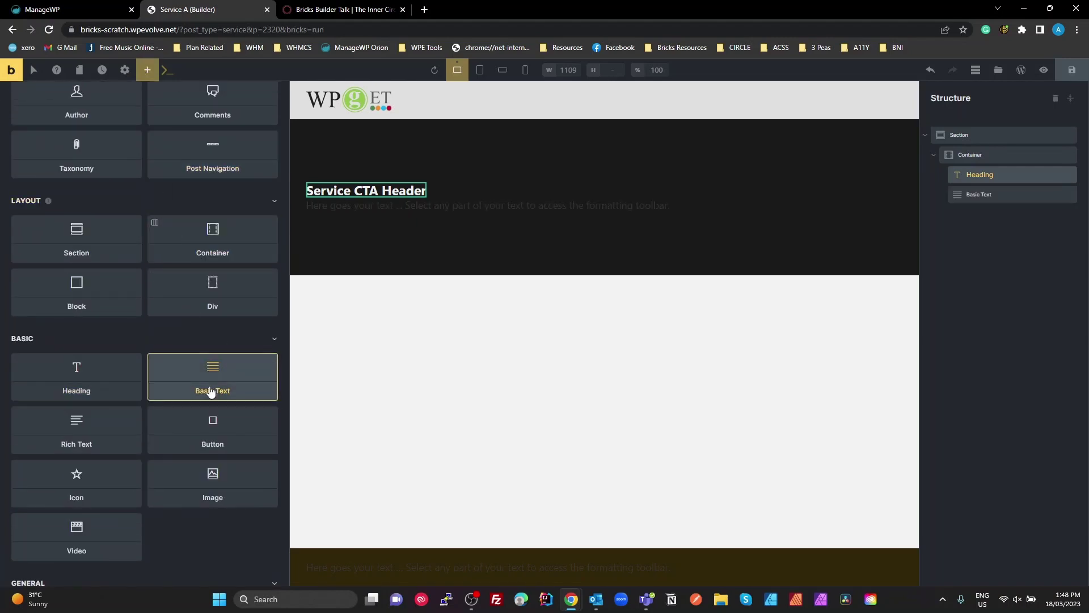
click(215, 445)
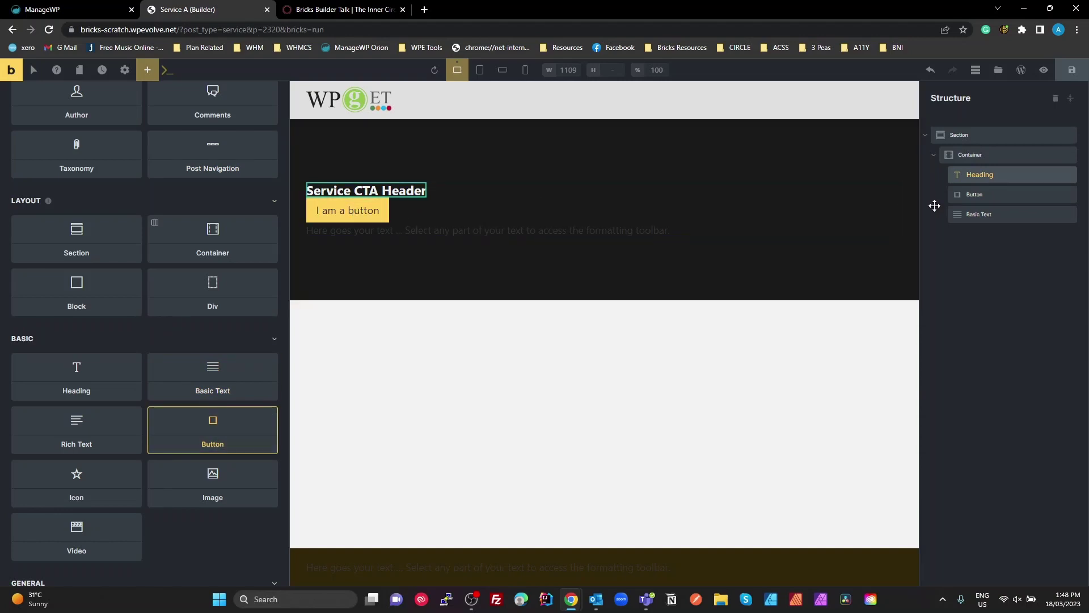
drag(960, 204, 959, 224)
click(958, 198)
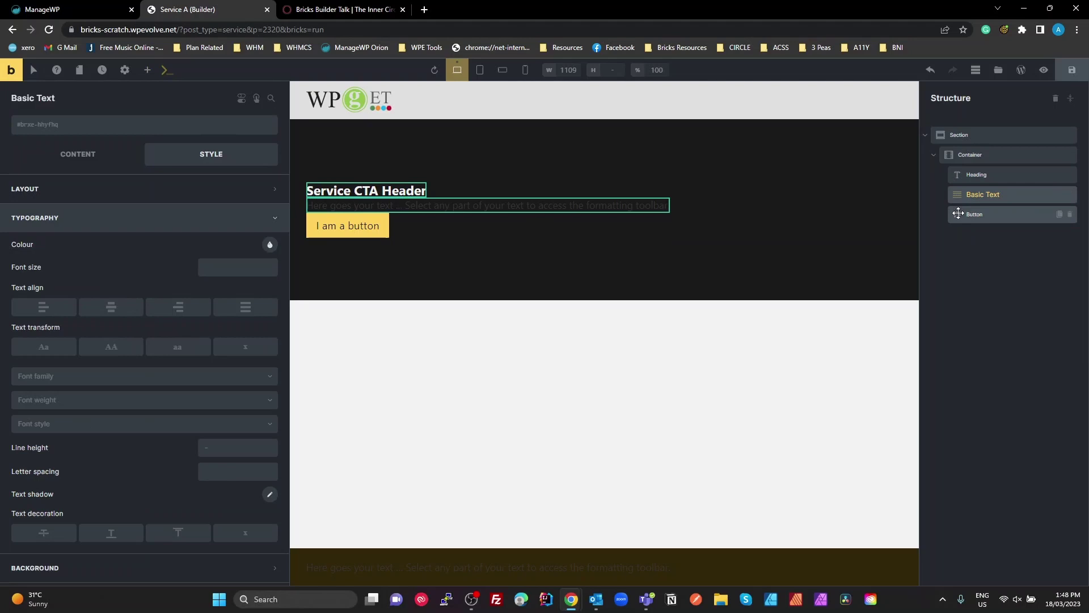
click(957, 213)
Colour the body text base-light and set the container's row gap to 3rem
click(499, 205)
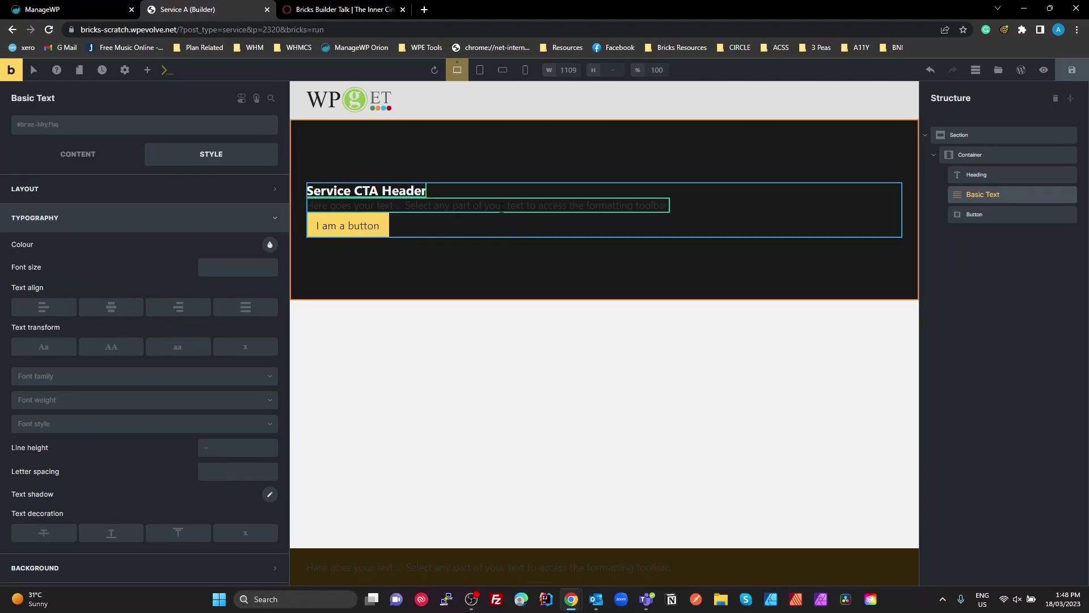
click(268, 248)
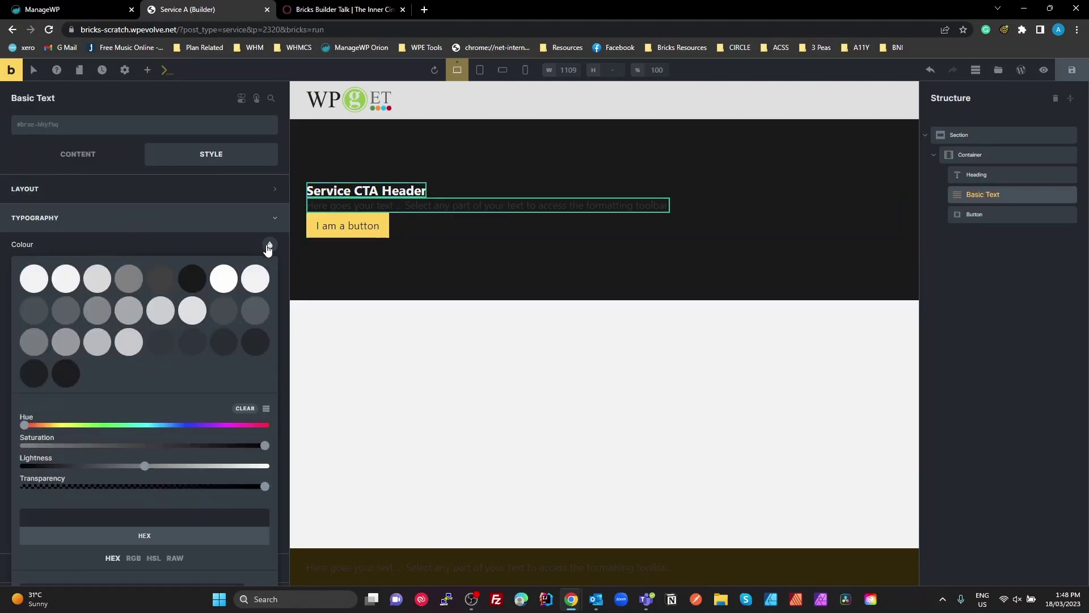
click(101, 286)
click(972, 157)
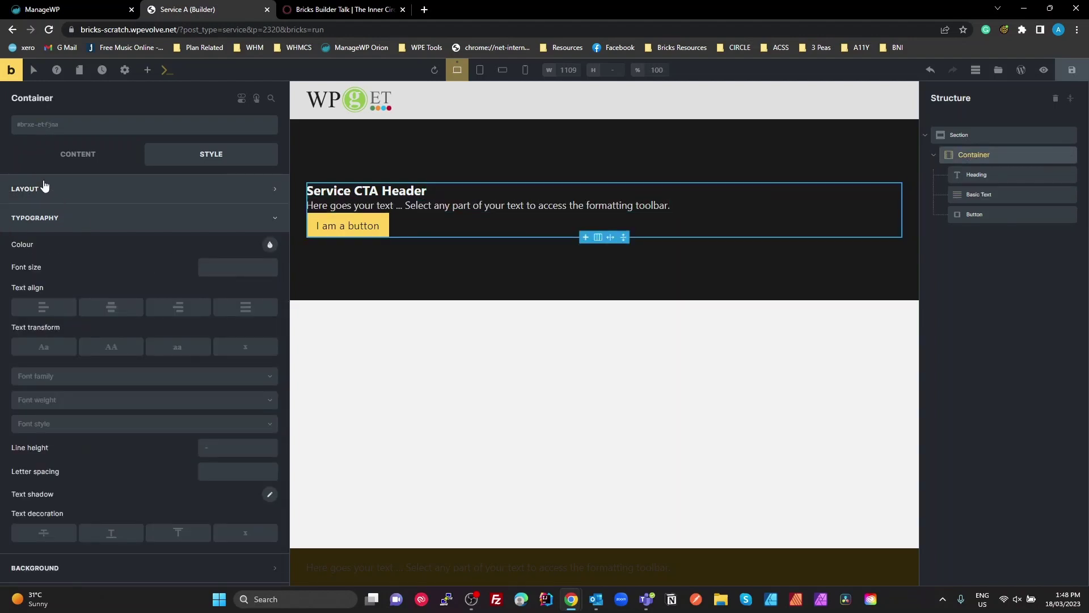
click(73, 155)
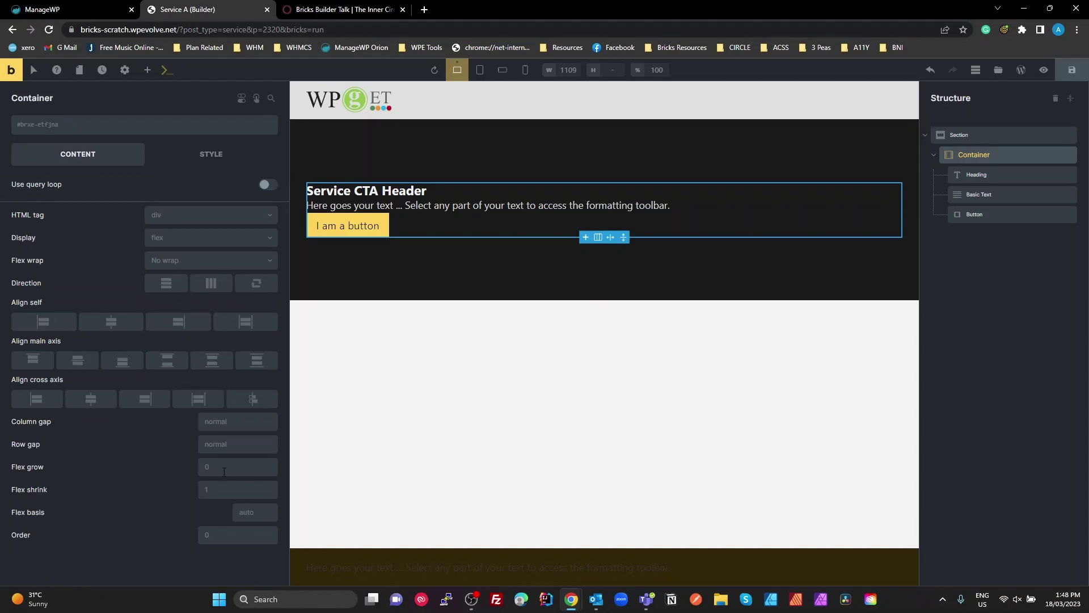
click(216, 448)
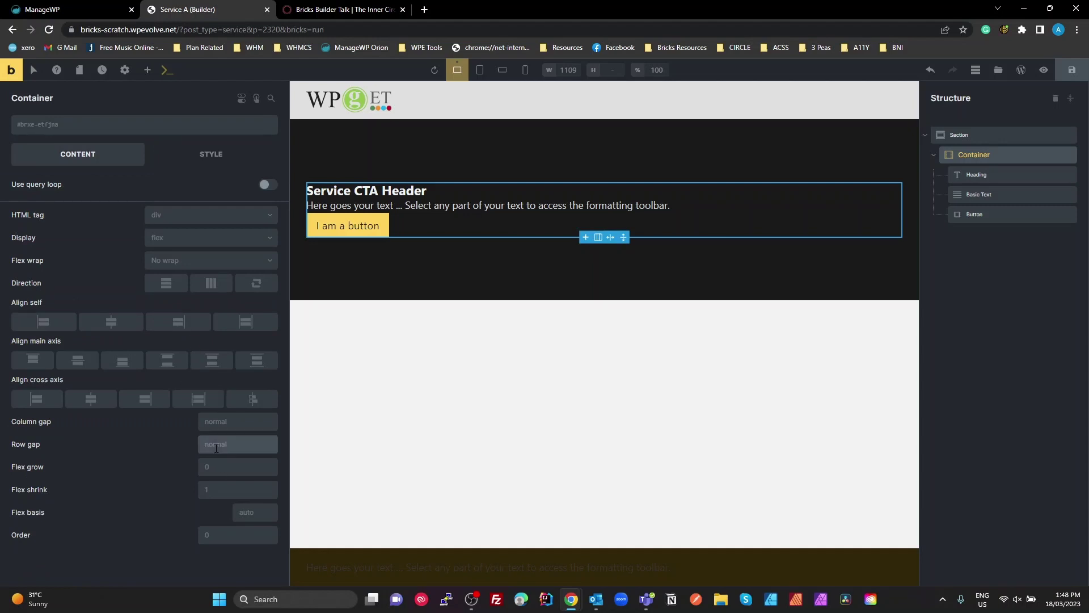
text(3rem)
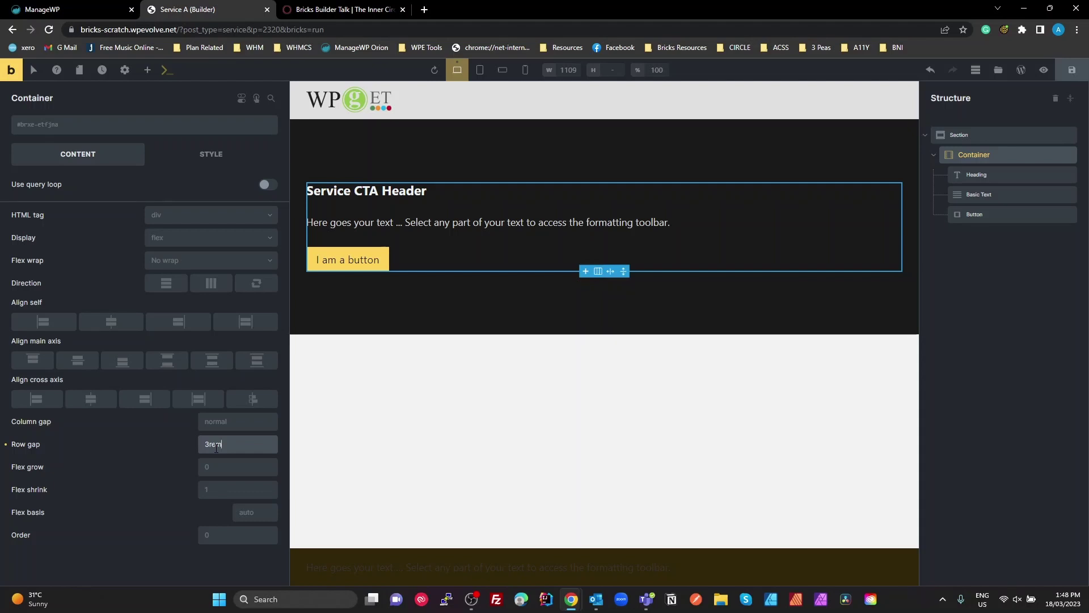
Duplicate the CTA section and change the copy's heading word 'Header' to 'Footer'
click(695, 369)
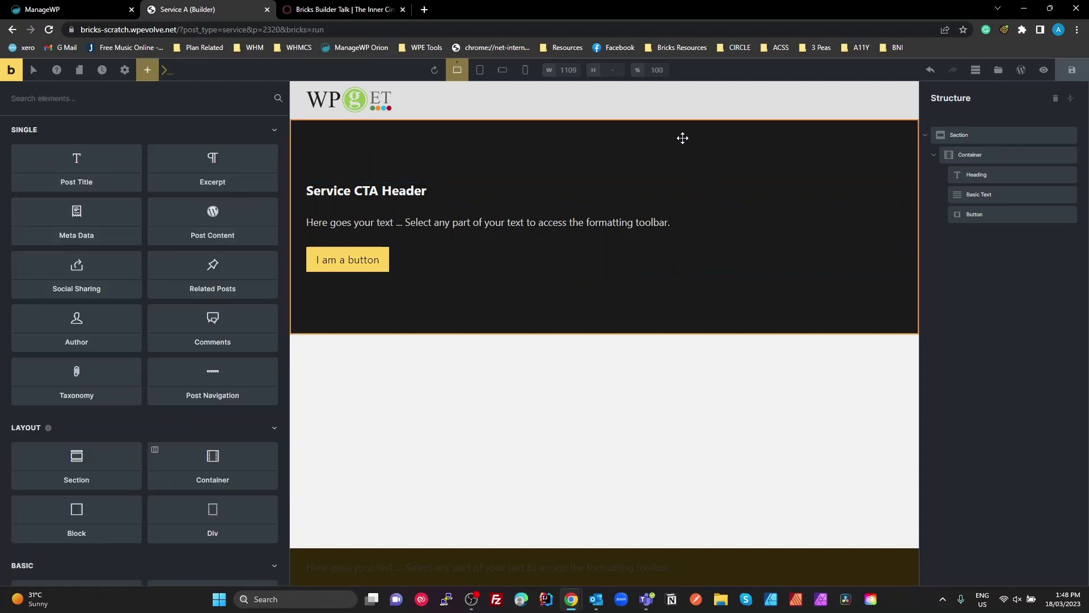
right_click(967, 134)
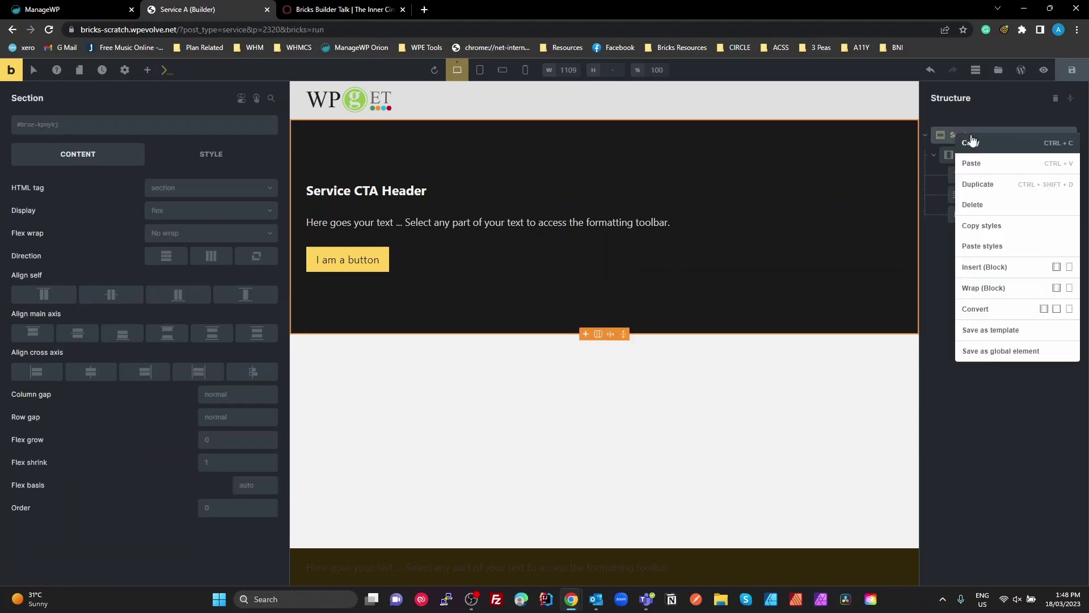
click(976, 184)
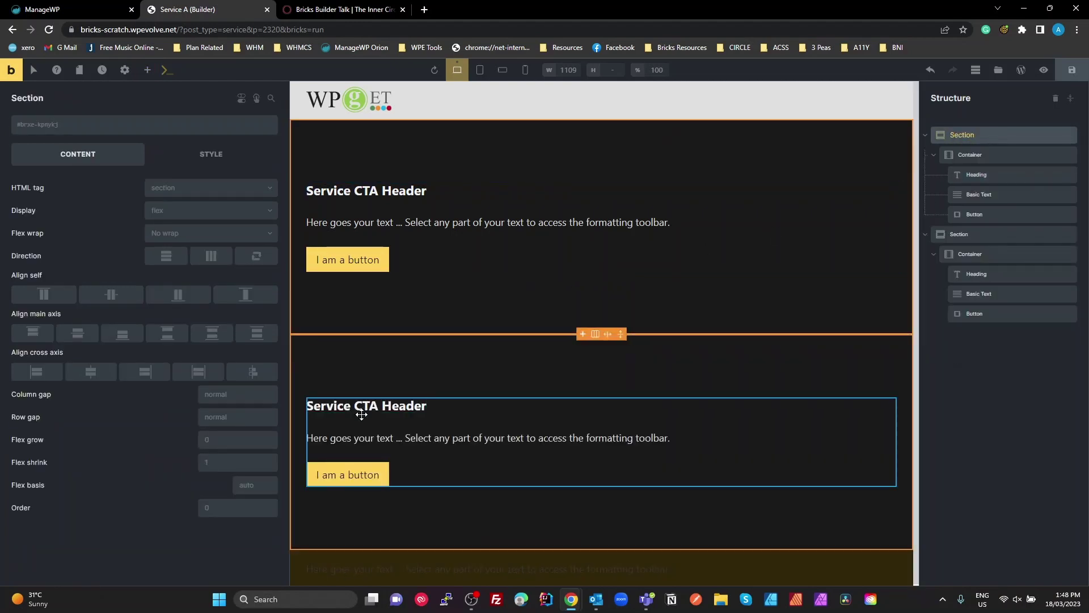
click(365, 418)
double_click(402, 404)
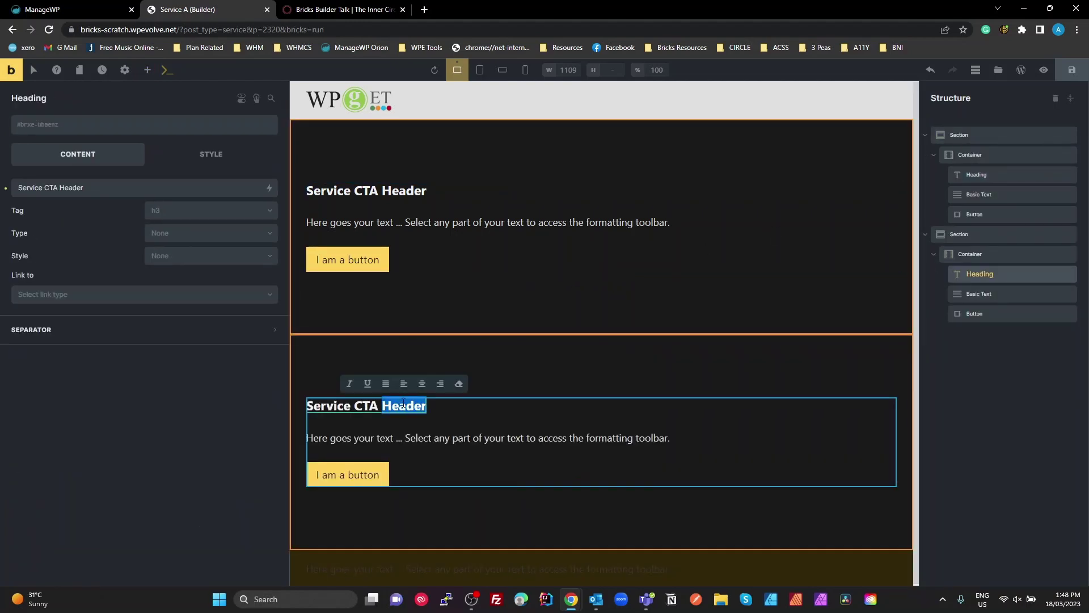
text(Footer)
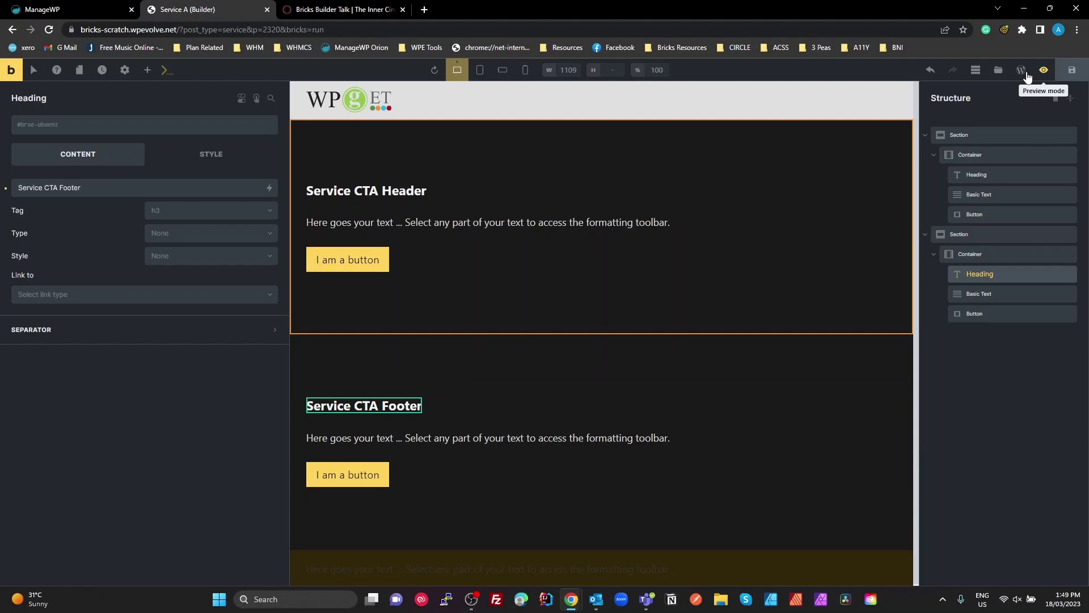
Save the top section as a Section template named 'Service CTA Header'
click(959, 134)
right_click(963, 134)
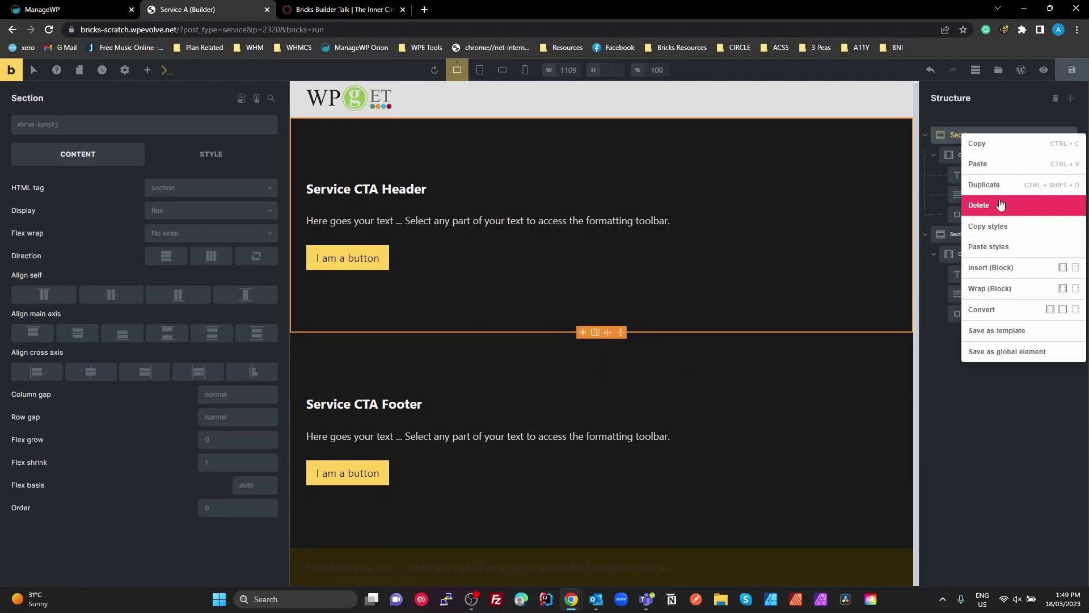
click(1006, 329)
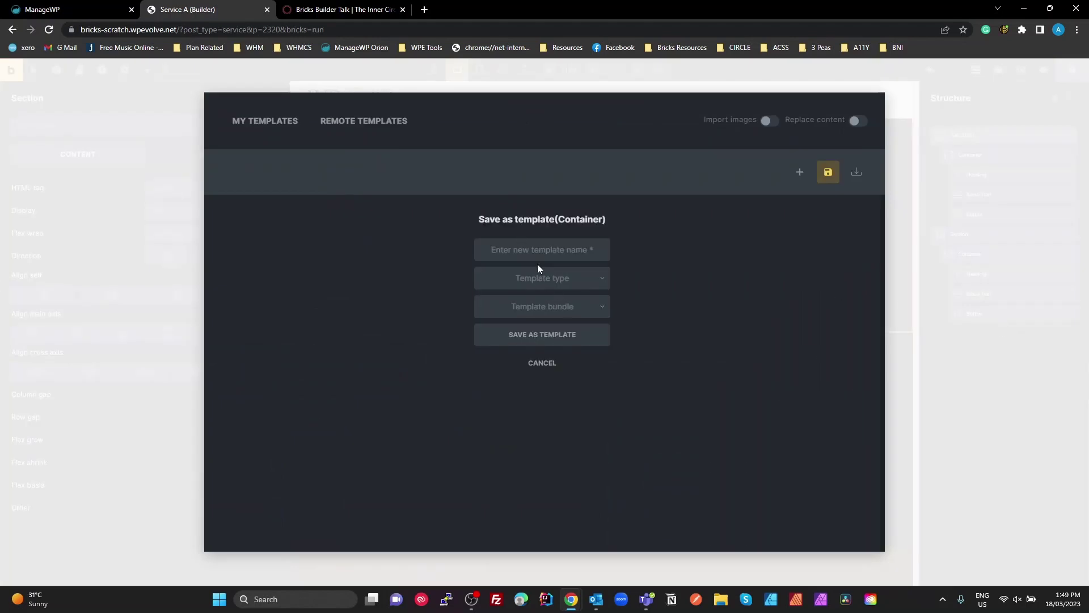
text(Servi)
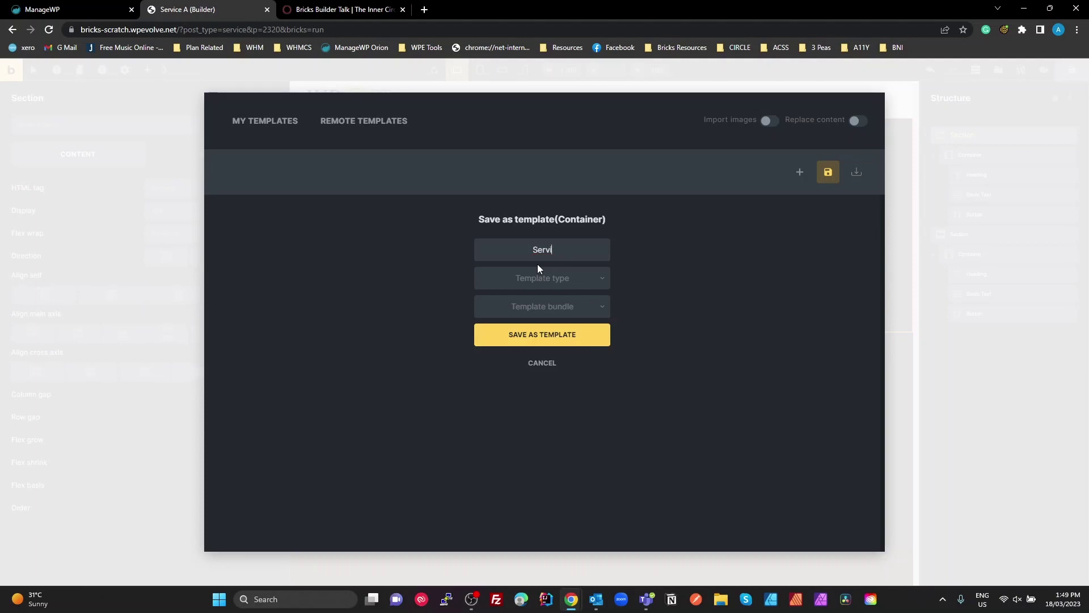
text(ce CTA Header)
click(547, 284)
click(556, 389)
click(575, 334)
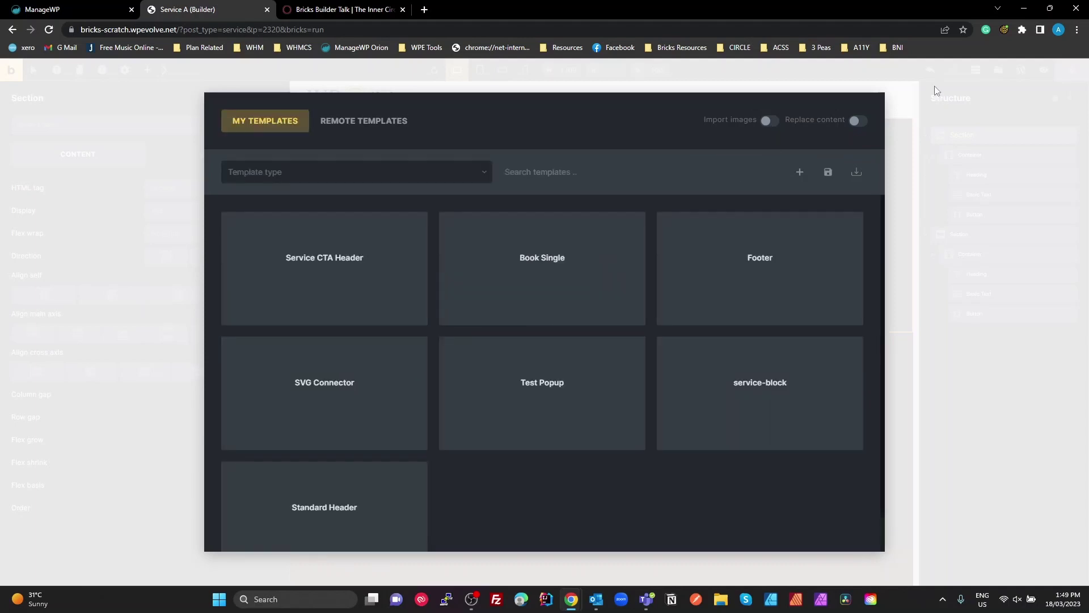
click(1002, 403)
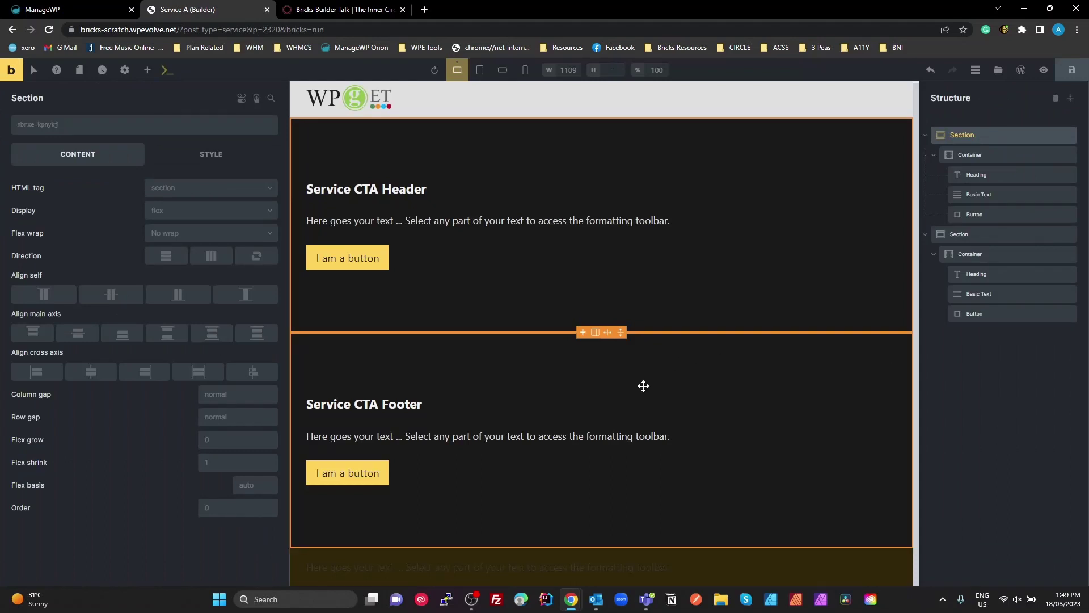
Save the footer section as a Section template named 'Service CTA Footer'
right_click(958, 233)
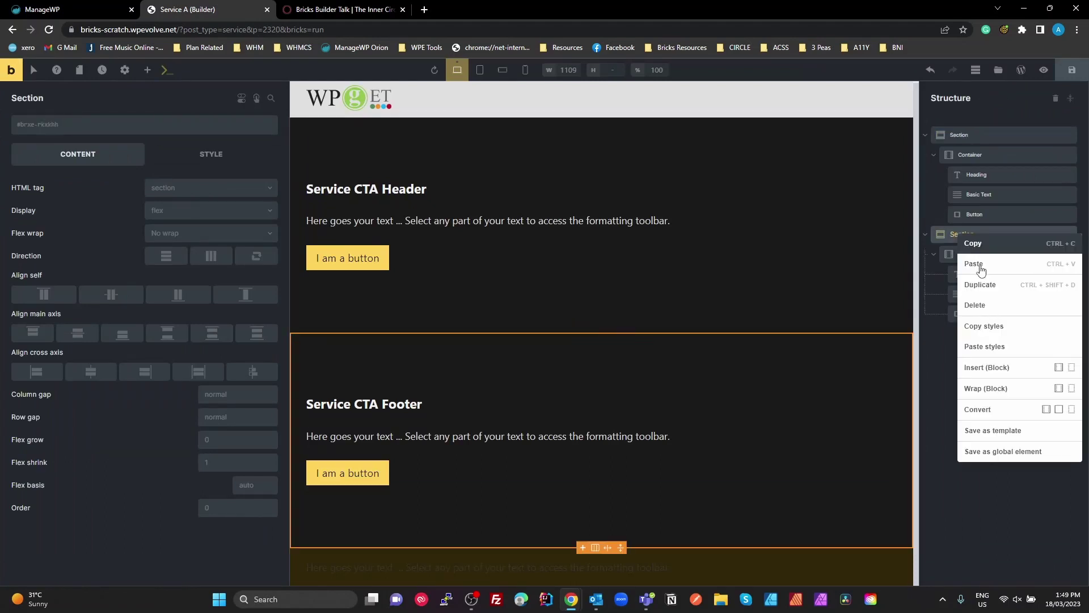
click(982, 435)
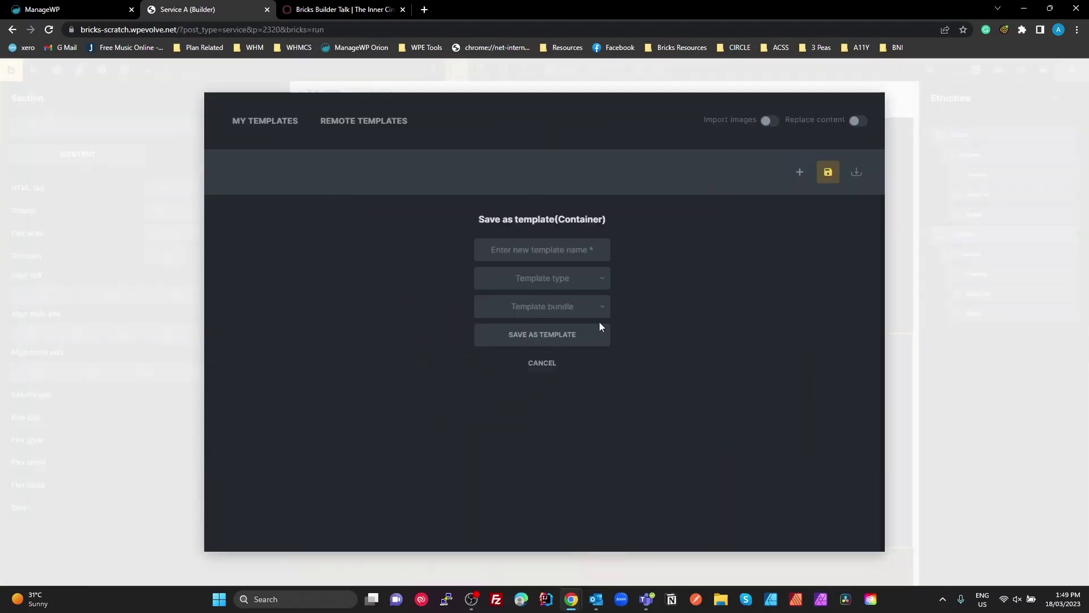
click(535, 256)
text(Ser)
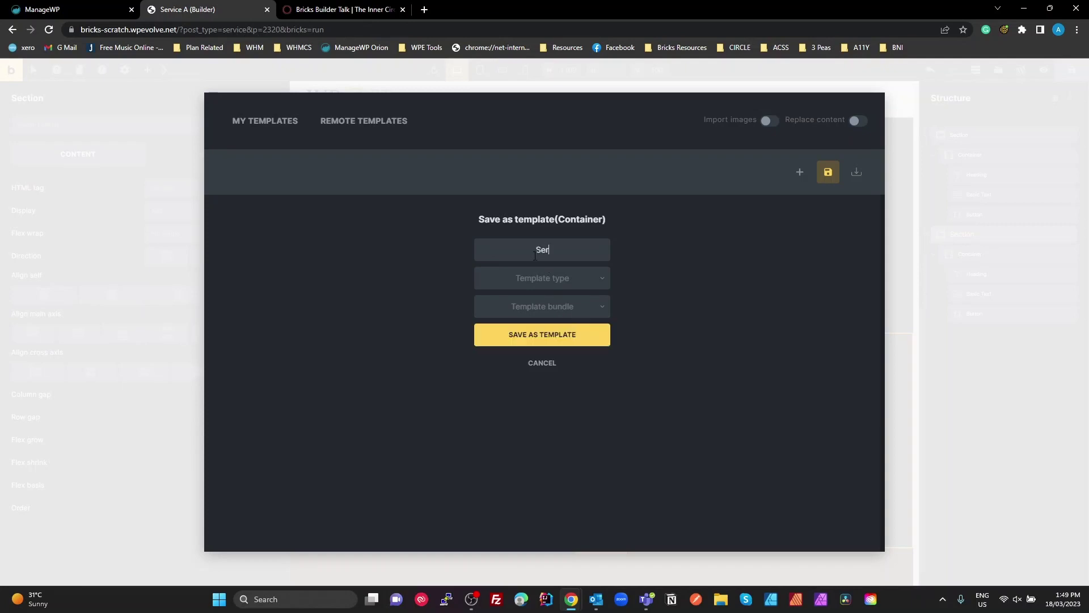
text(vice CTA Footer)
click(562, 282)
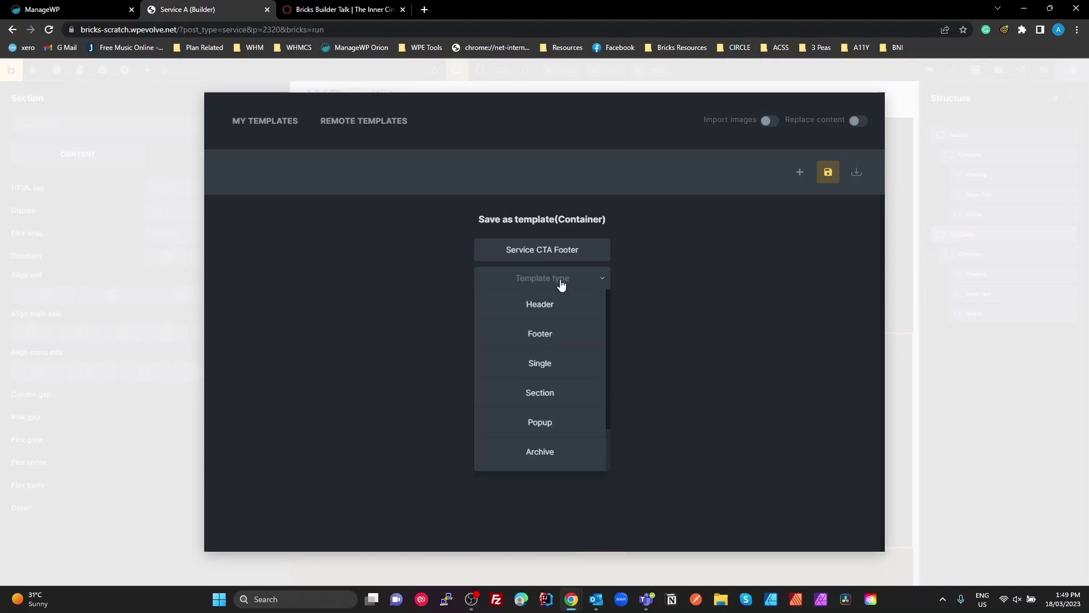
click(556, 402)
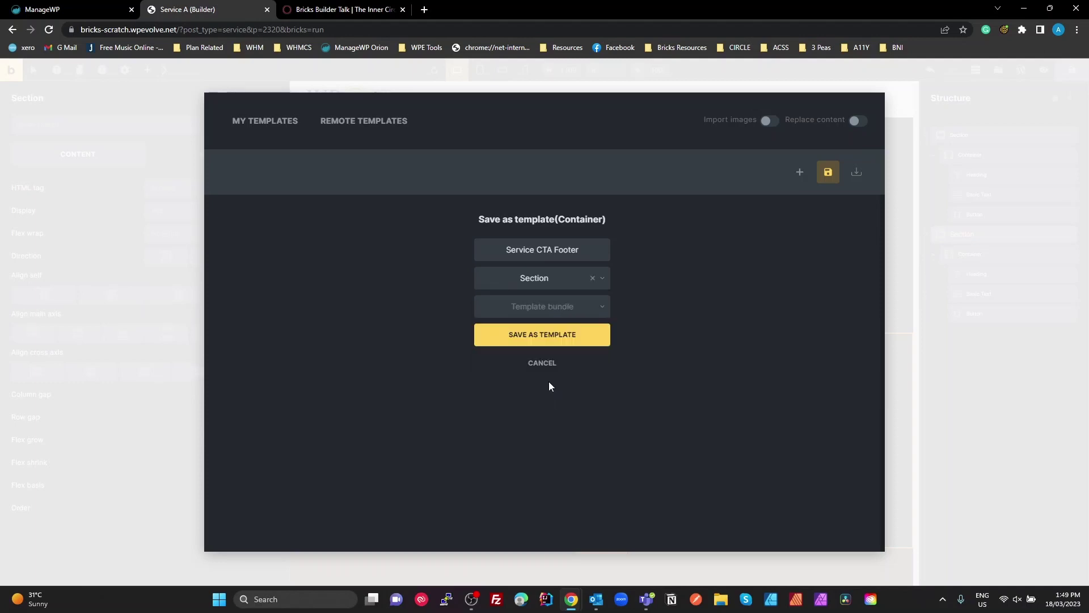
click(571, 341)
click(1020, 469)
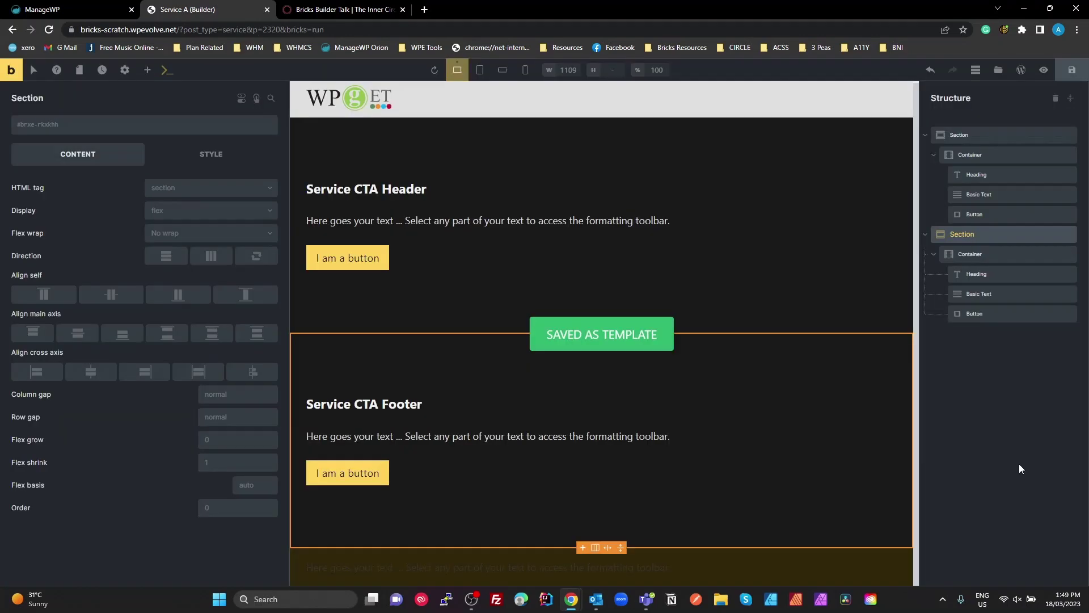
Remove all elements, then add a new section with two blocks in its container
click(1056, 100)
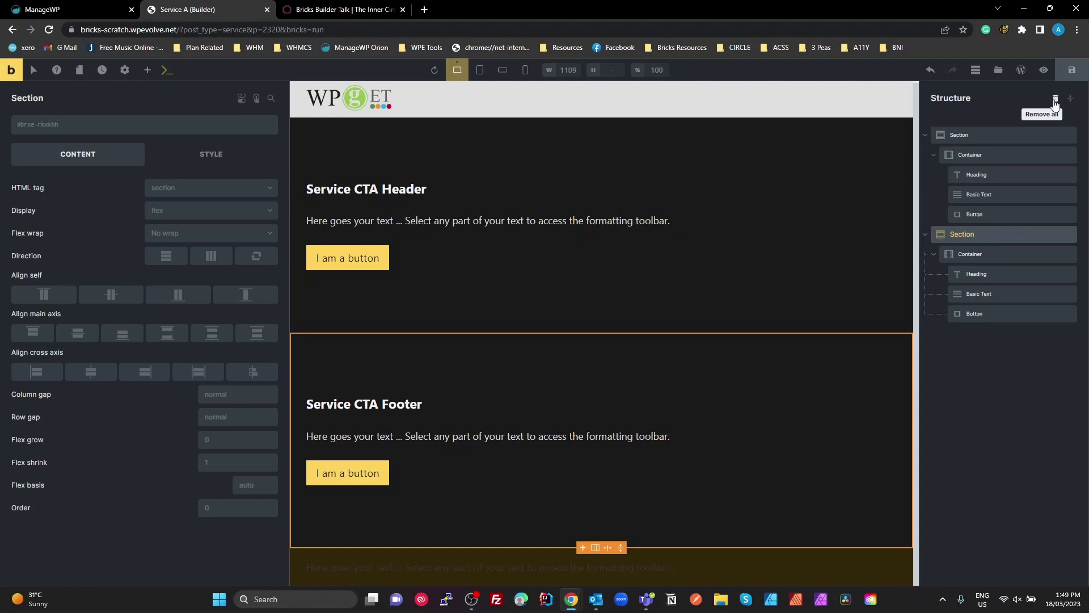
click(1054, 100)
click(1055, 101)
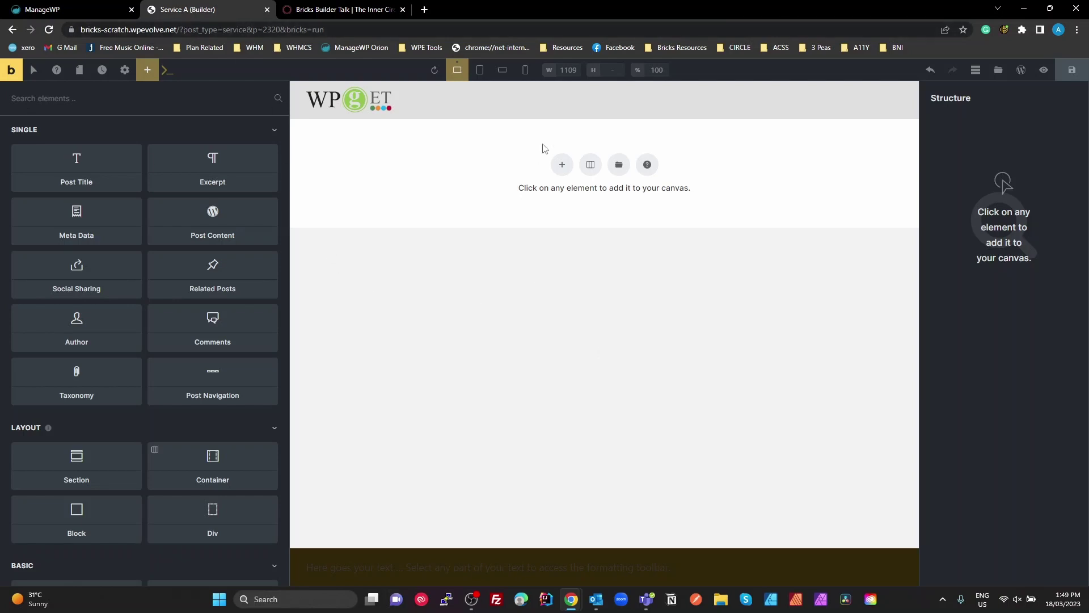
click(561, 166)
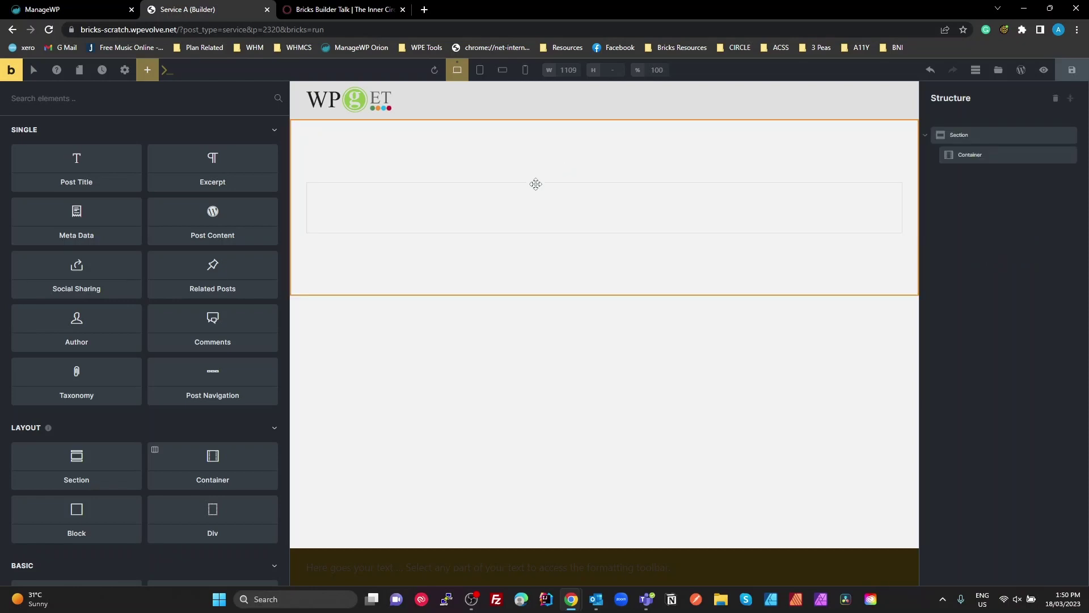
click(392, 211)
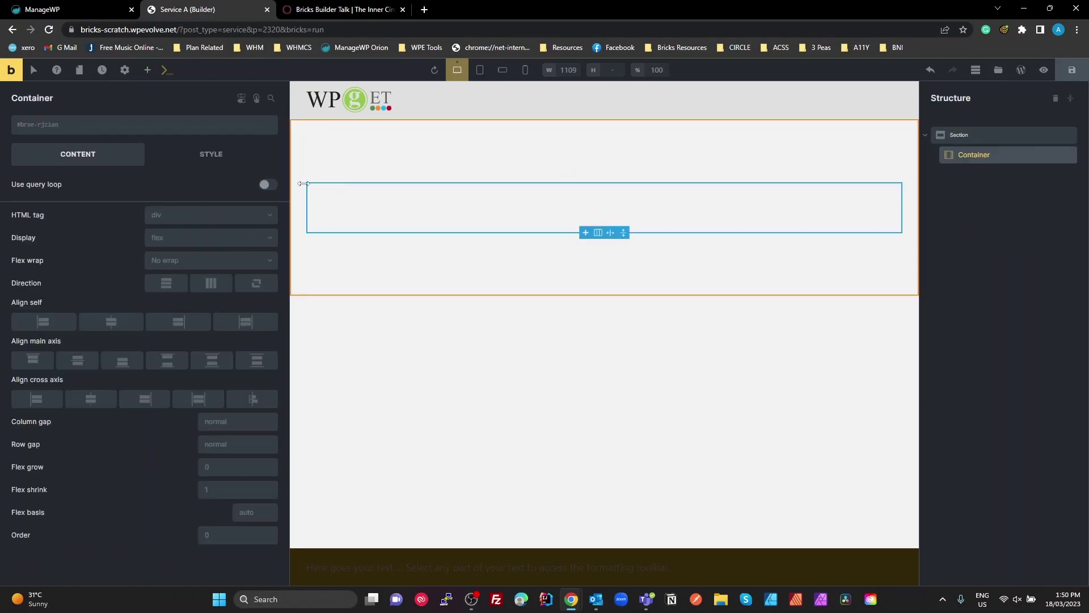
click(149, 70)
scroll(170, 397, down, 2)
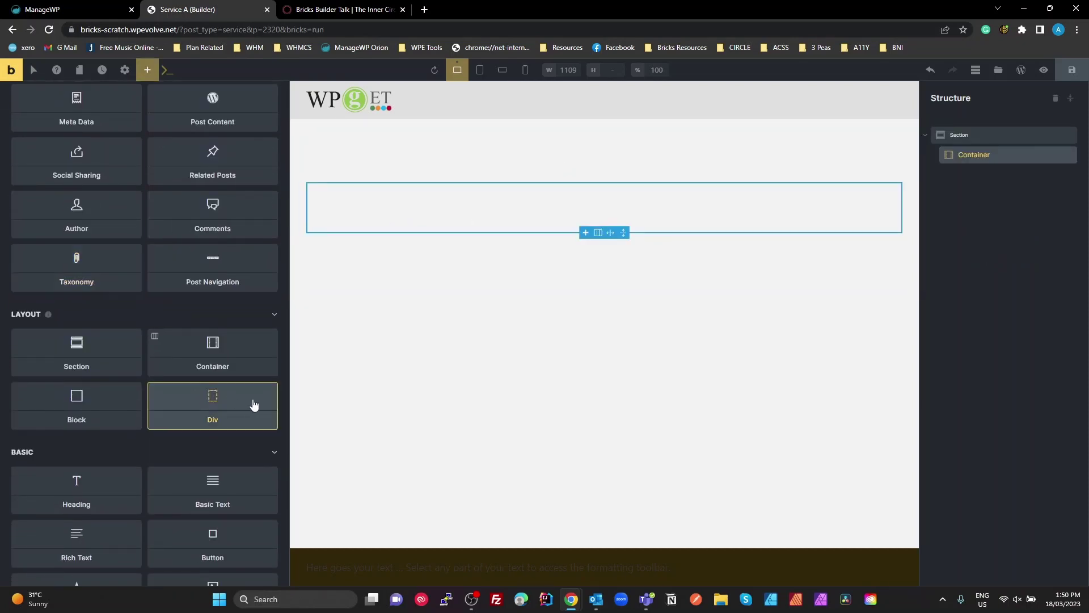
click(116, 400)
click(110, 404)
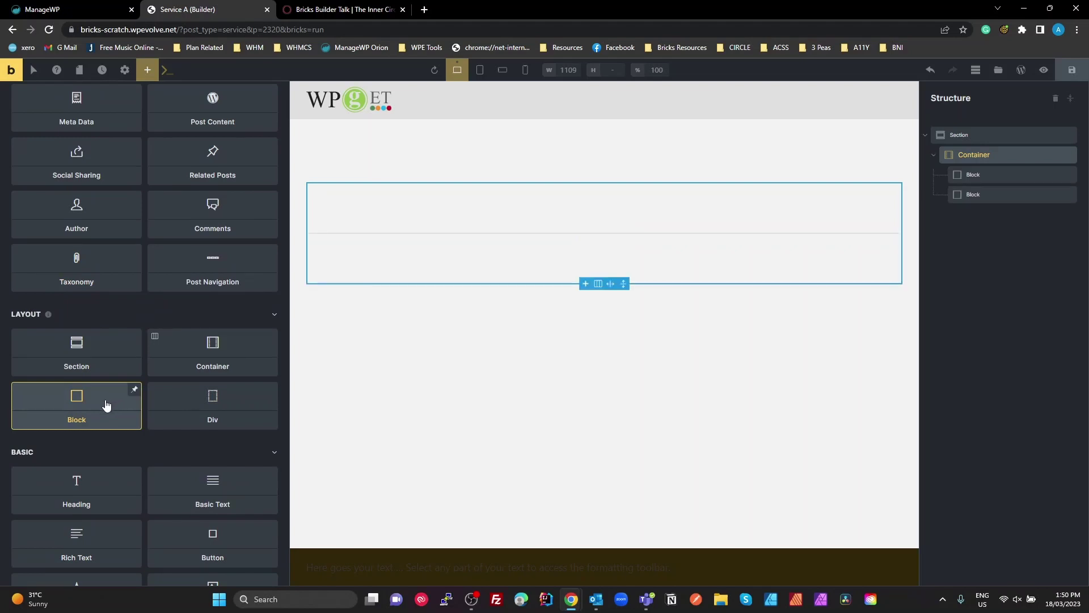
Make the container a grid with a 5rem gap and 1fr 1fr template columns
click(981, 159)
click(168, 237)
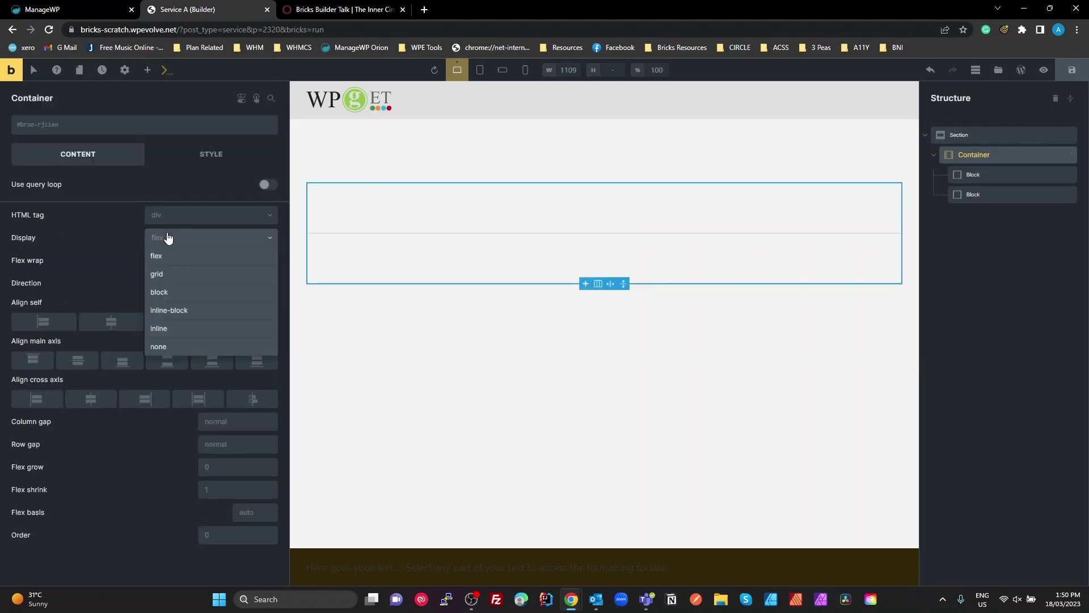
click(170, 272)
click(219, 264)
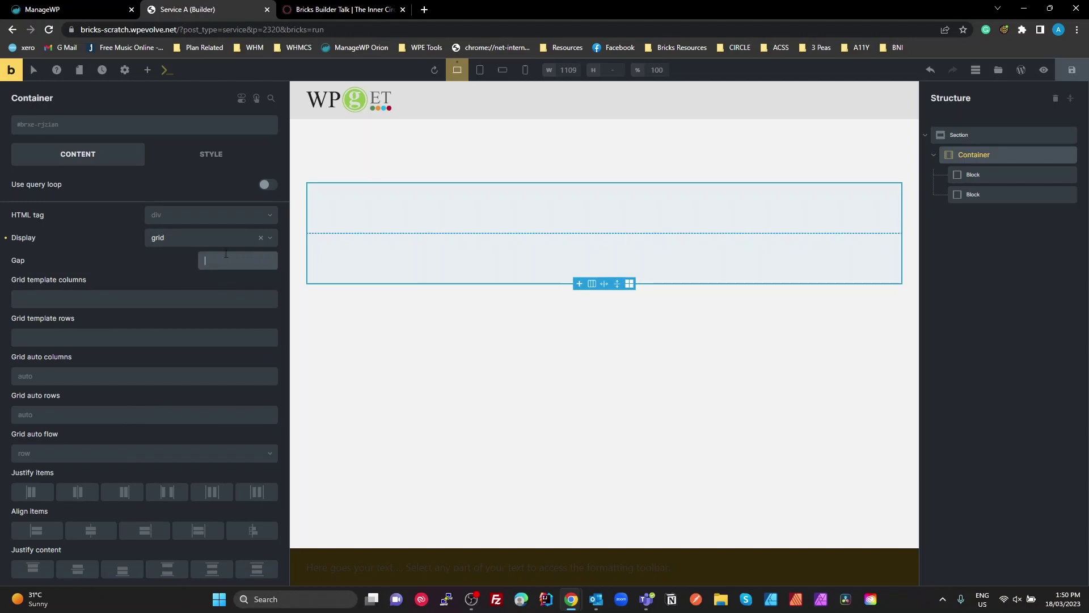
text(5rem)
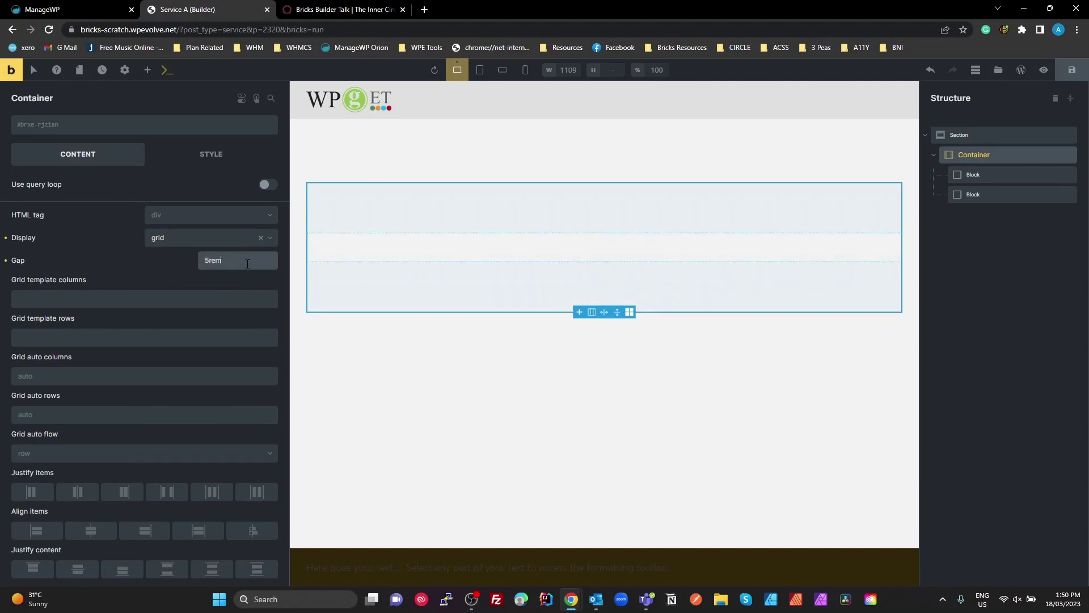
click(62, 300)
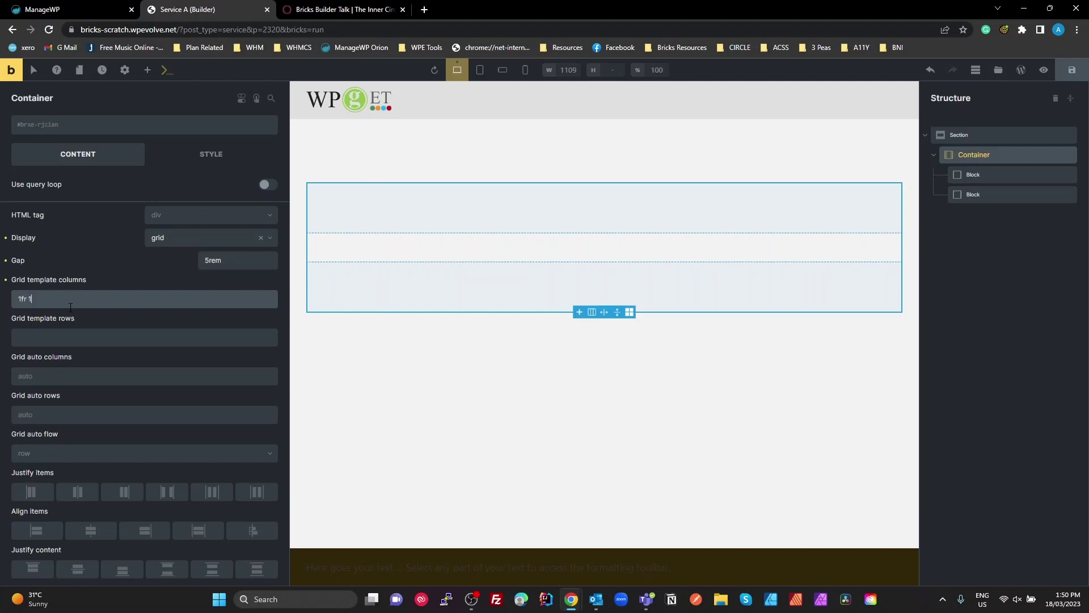
text(1fr 1fr)
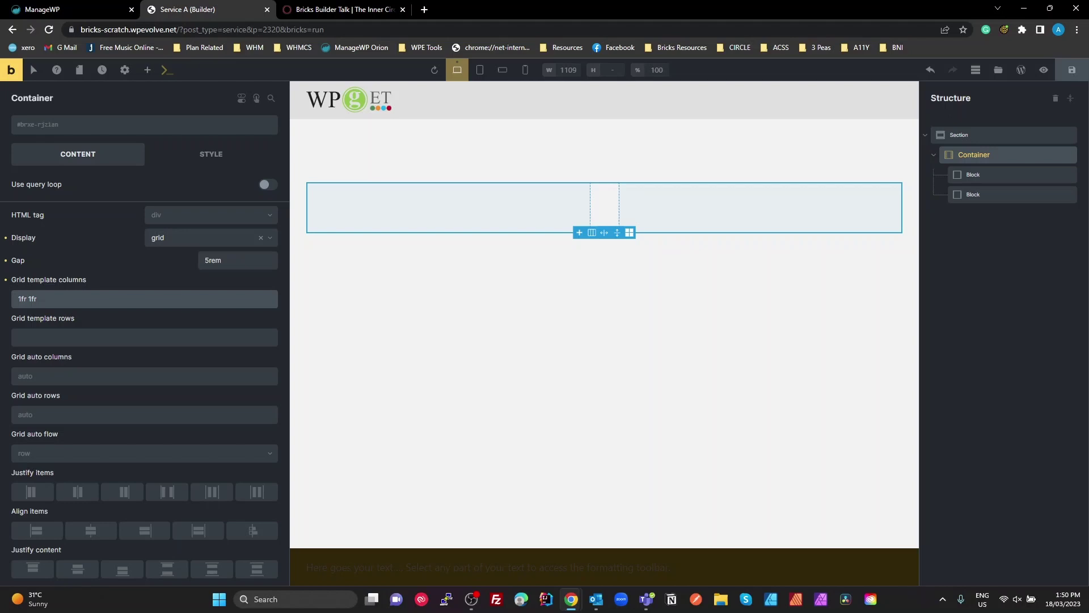
Add a rich text element to the left block and paste two paragraphs into it
click(355, 212)
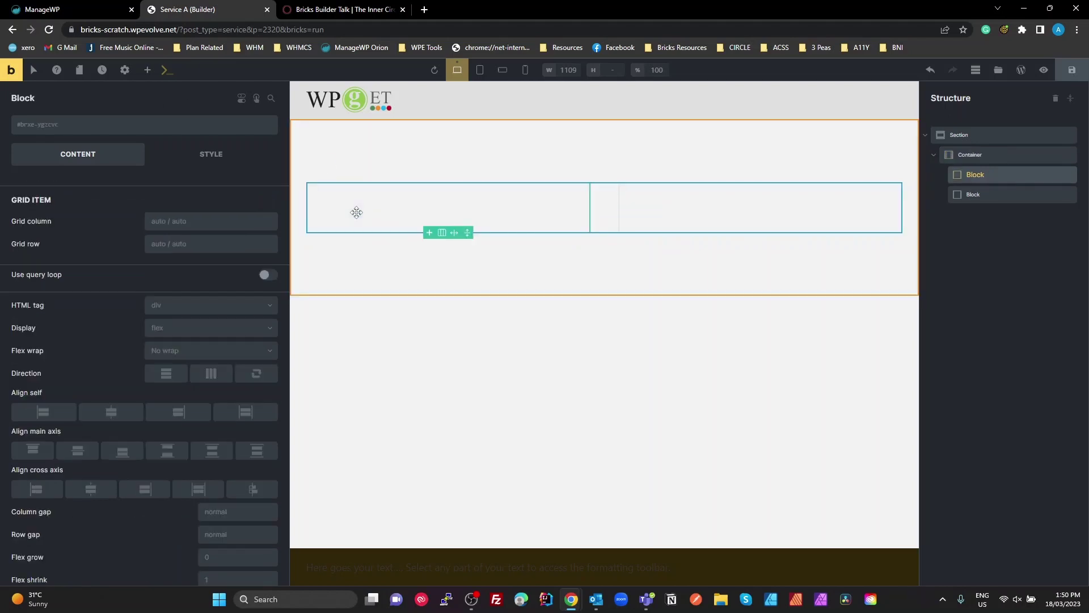
click(150, 72)
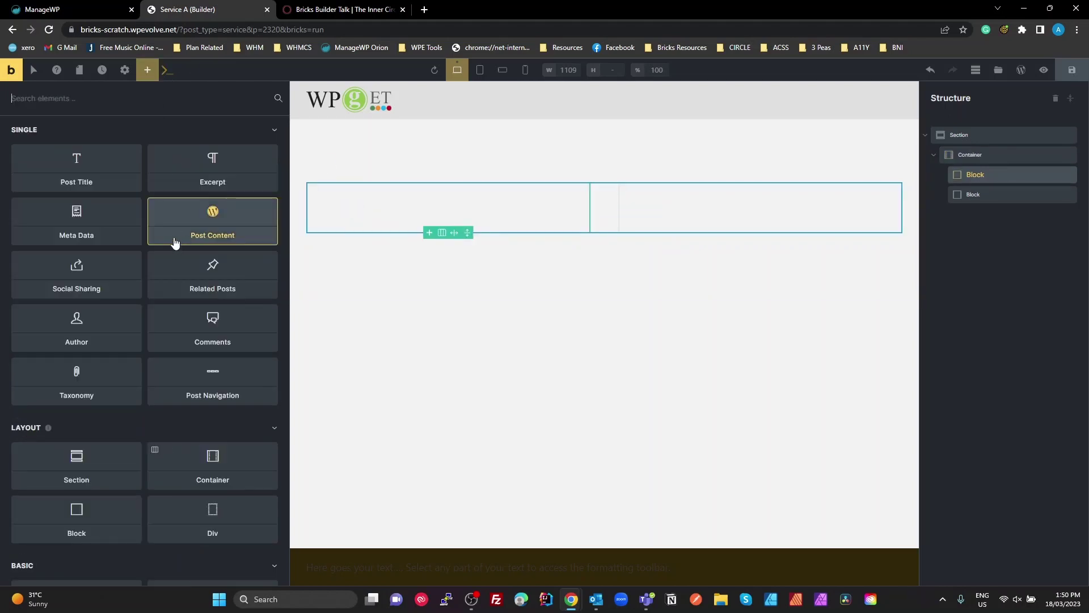
scroll(258, 318, down, 4)
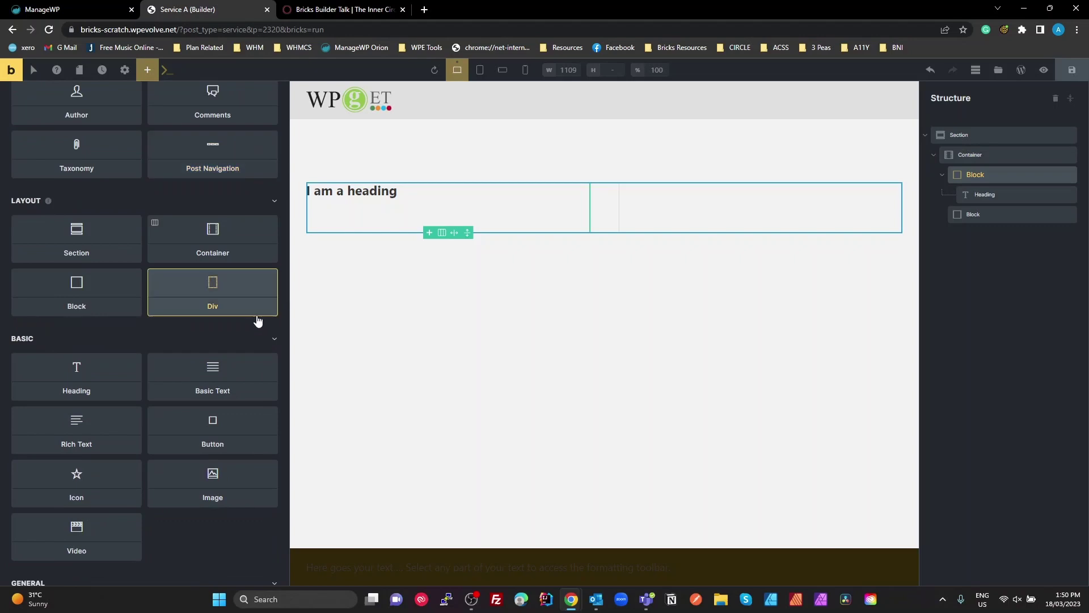
click(132, 413)
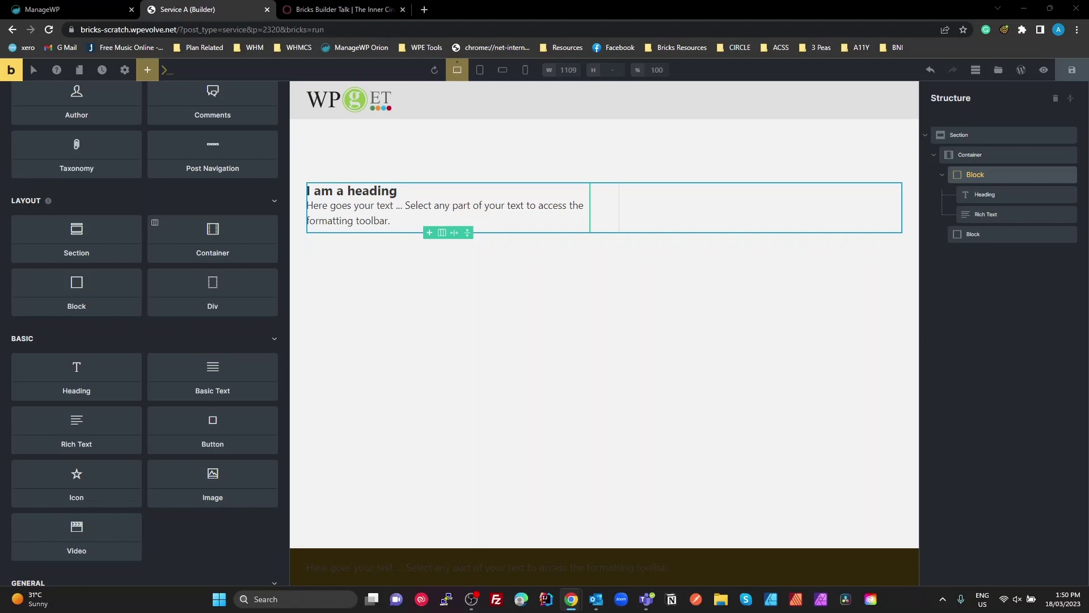
click(376, 217)
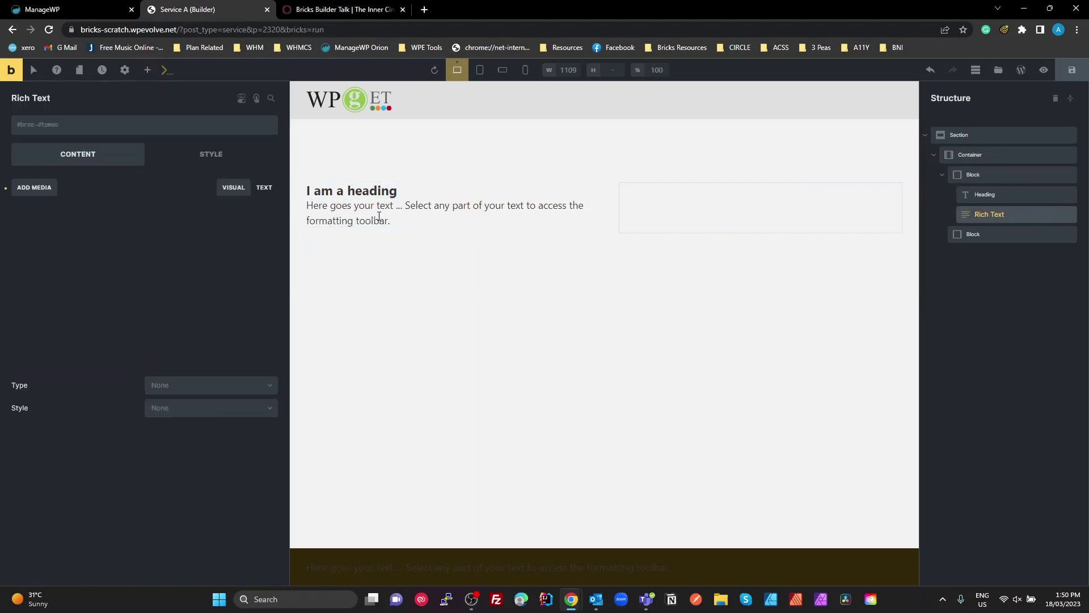
key(ctrl+a)
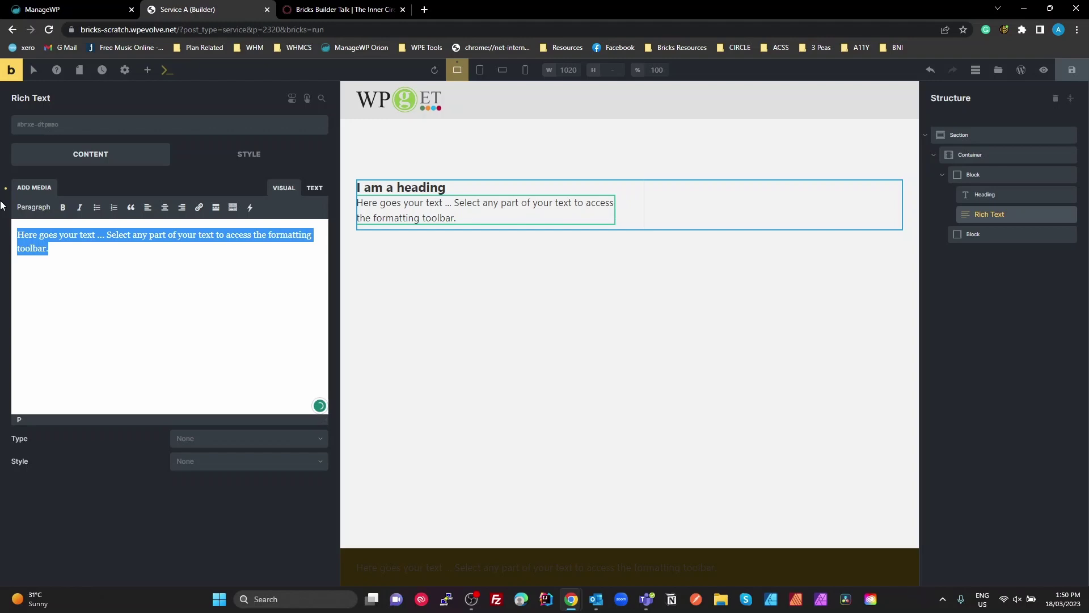
text(This is the way you take out your flustrations. I started painting as a hobby when I was little. I didn't know I had any talent. I believe talent is just a pursued interest. Anybody can do what I do. And maybe, maybe, maybe... If we're gonna walk though the woods, we need a little path. This piece of canvas is your world. Tree trunks grow however makes them happy.)
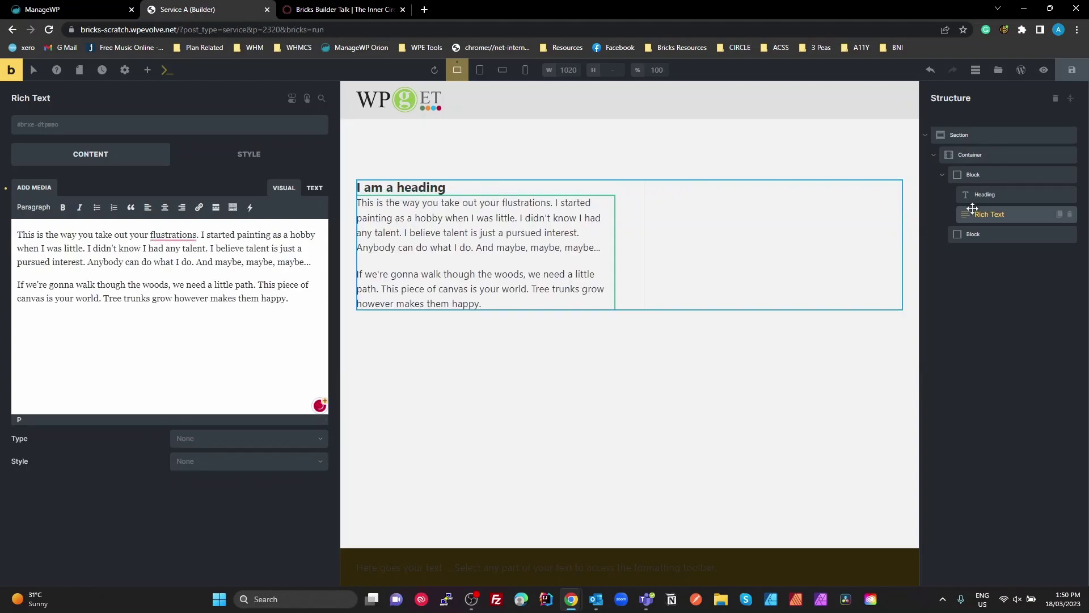
Delete the heading from the left block
right_click(983, 196)
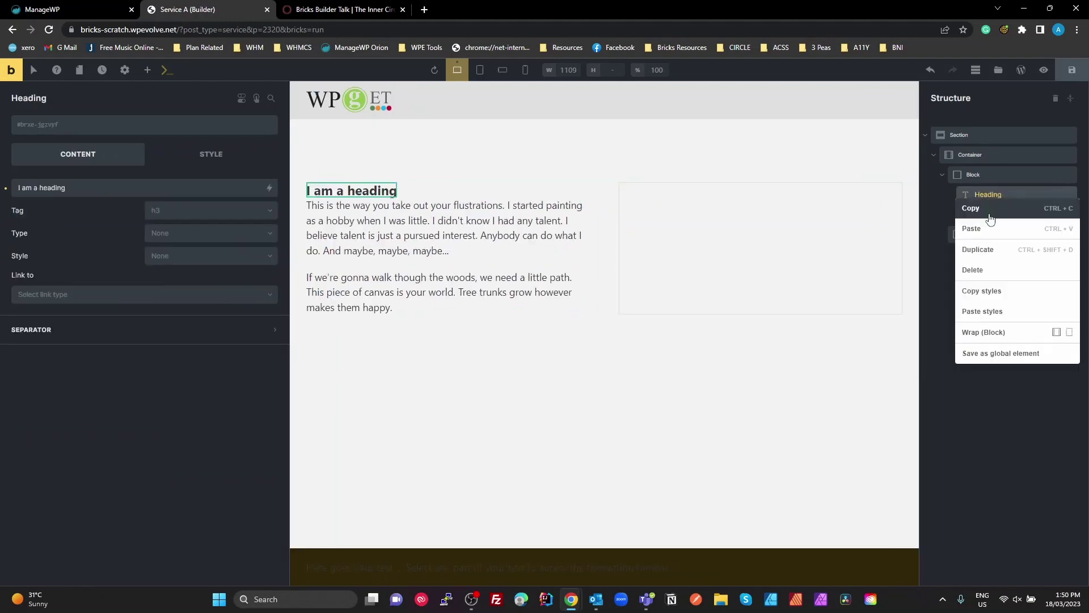
click(999, 266)
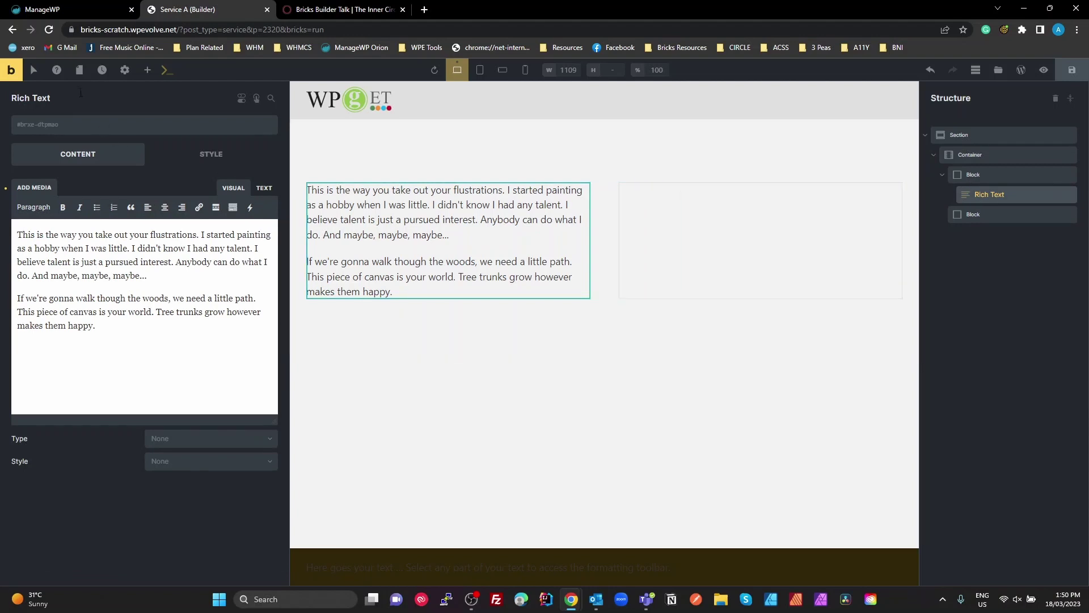
click(147, 70)
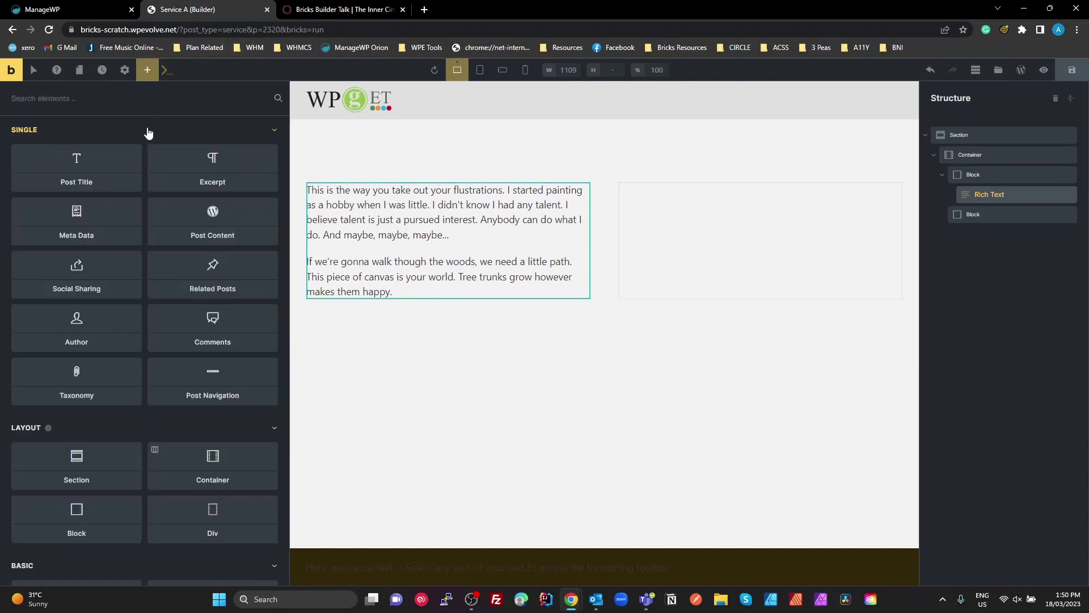
Add an h2 Post Title above the rich text in the left block
click(81, 177)
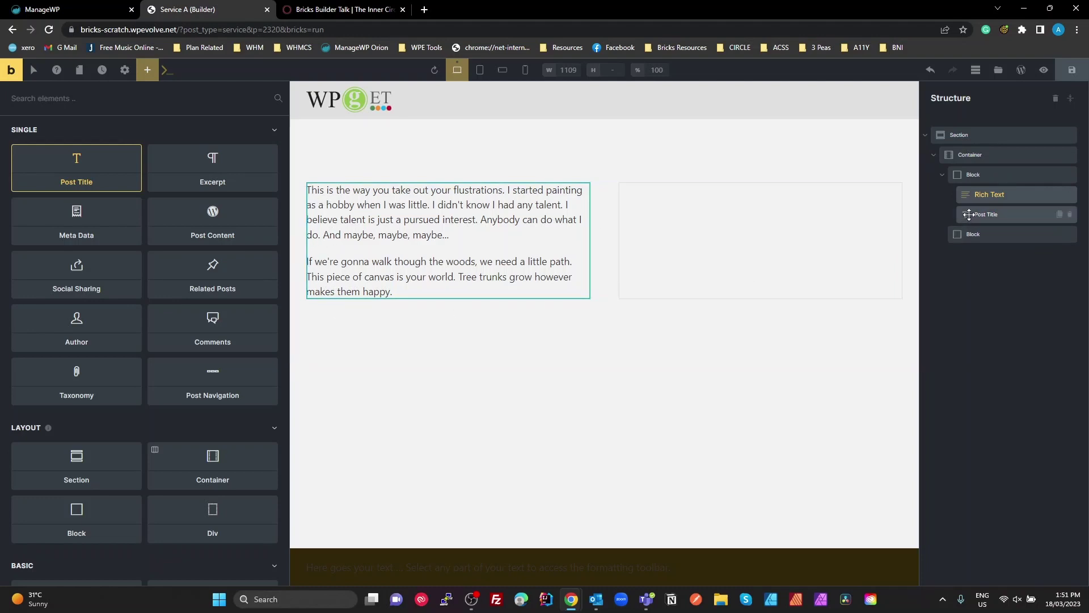
drag(969, 214, 981, 195)
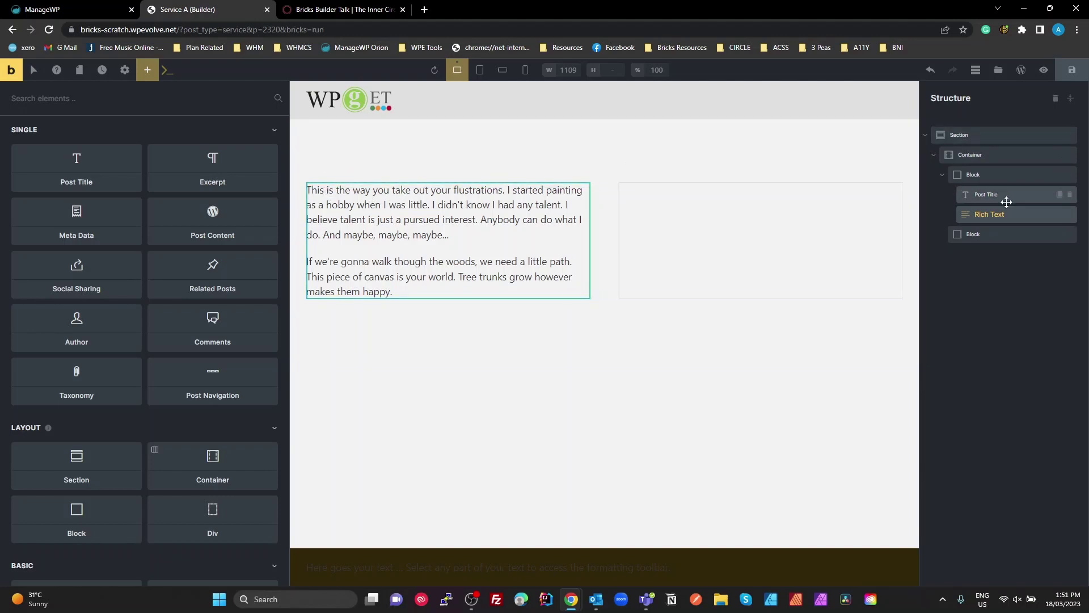
click(974, 194)
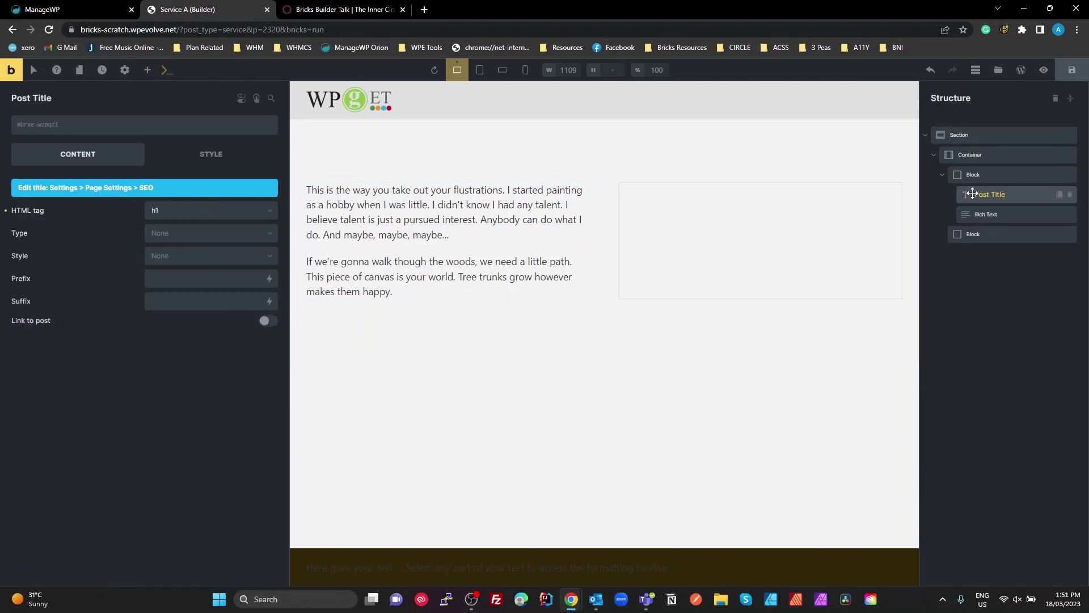
click(173, 212)
click(163, 247)
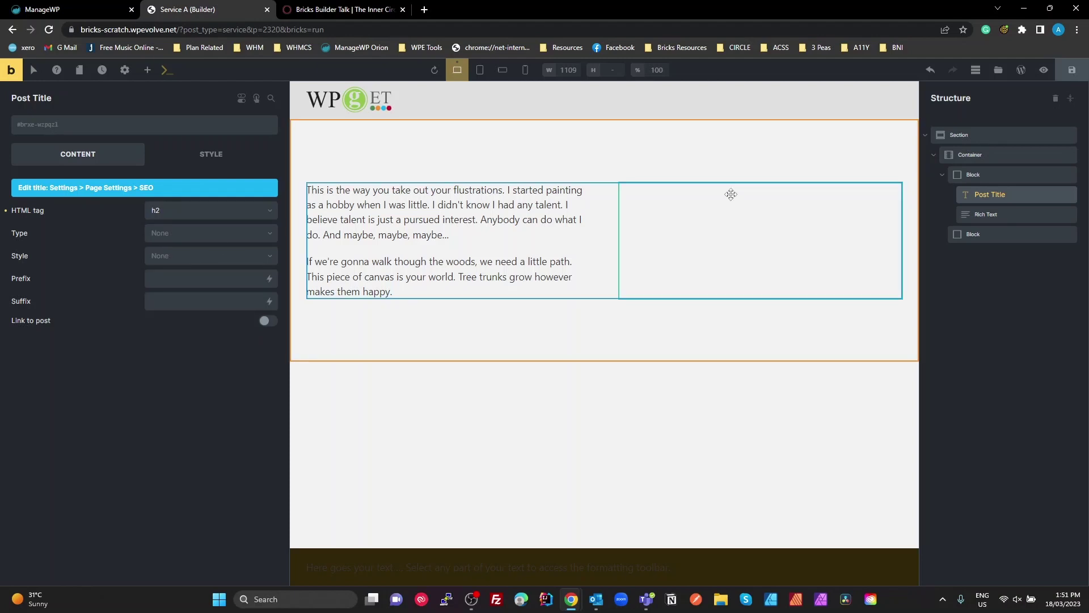
Place an image in the right block showing the mountain-and-beach photo
click(715, 207)
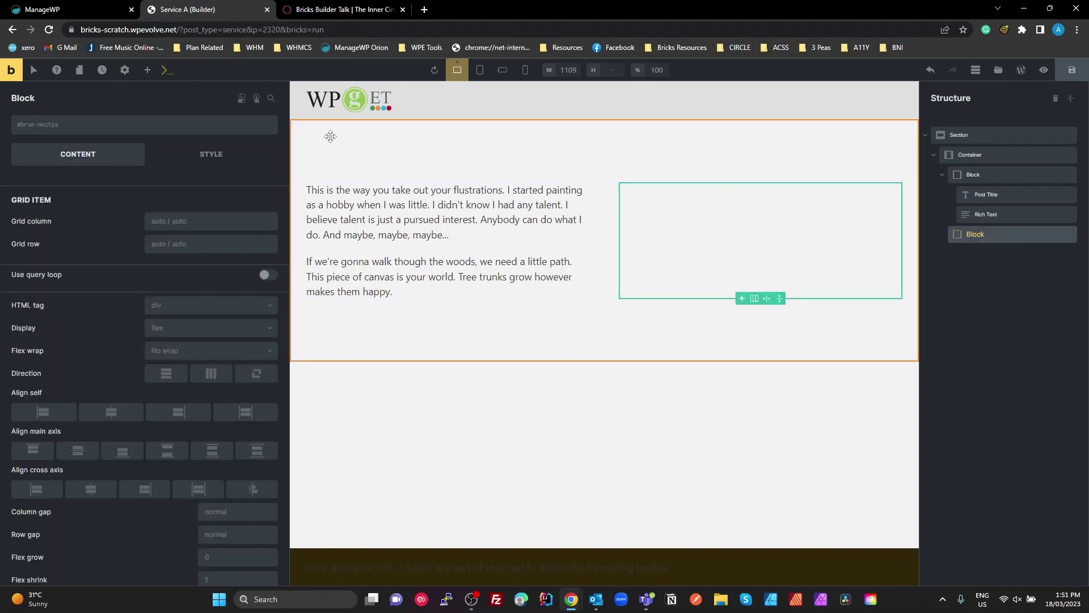
click(147, 70)
scroll(226, 421, down, 5)
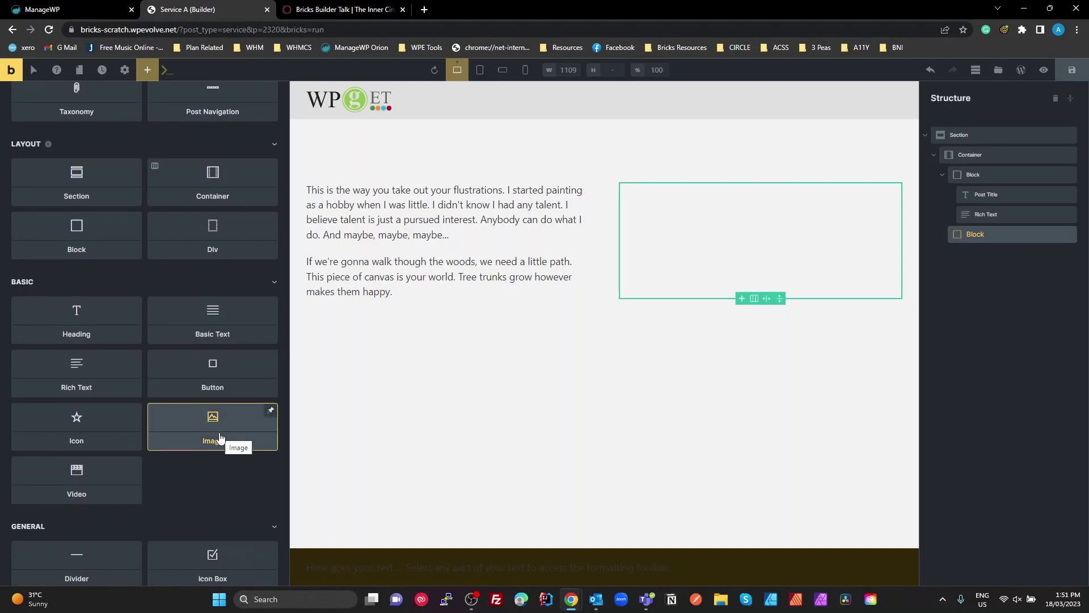
drag(227, 434, 638, 282)
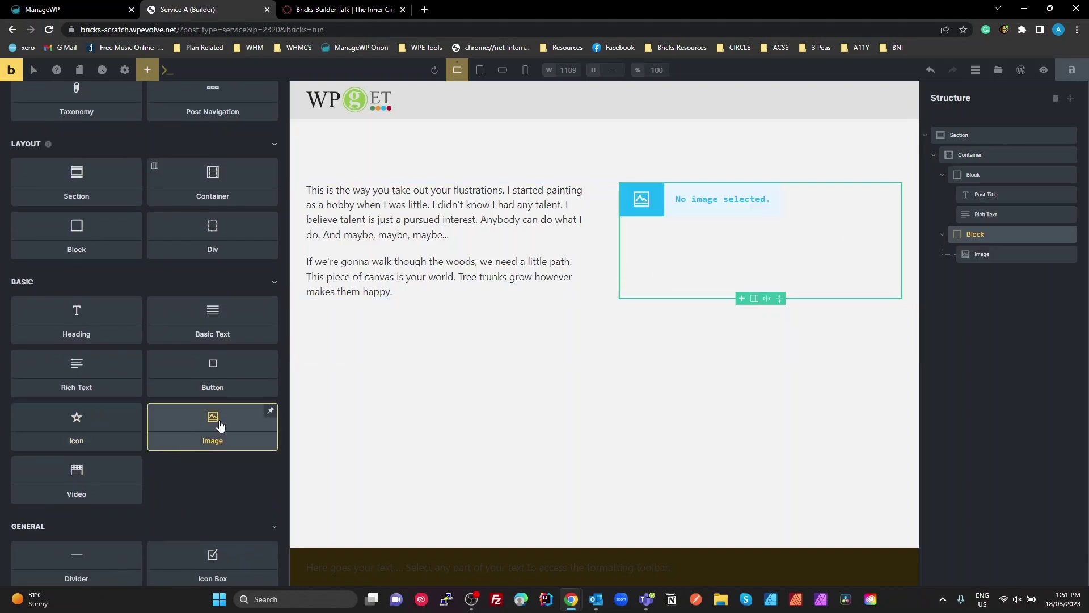
click(984, 256)
click(152, 205)
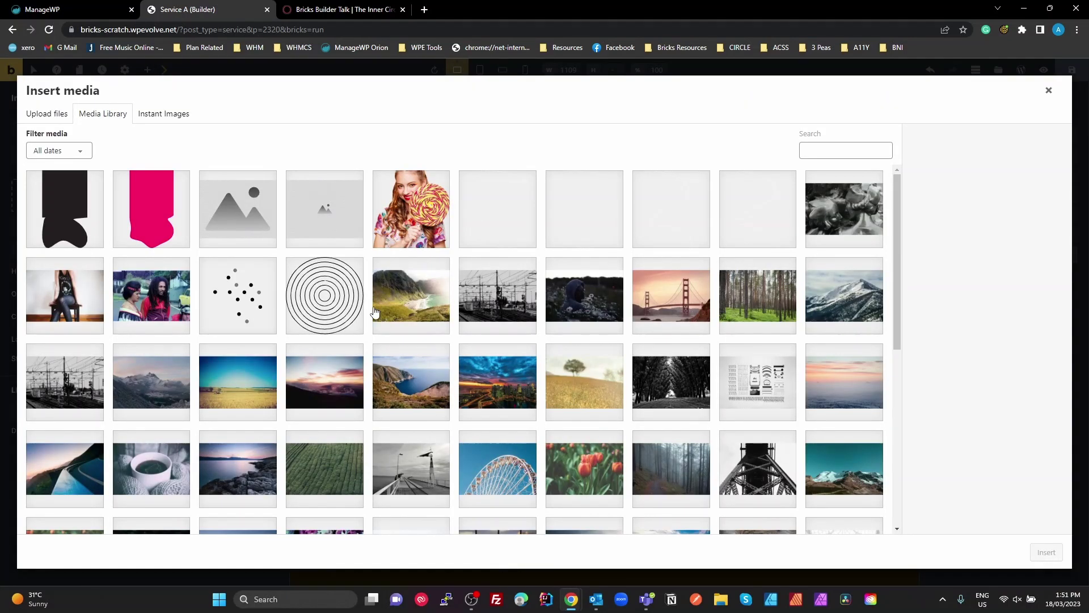
click(406, 308)
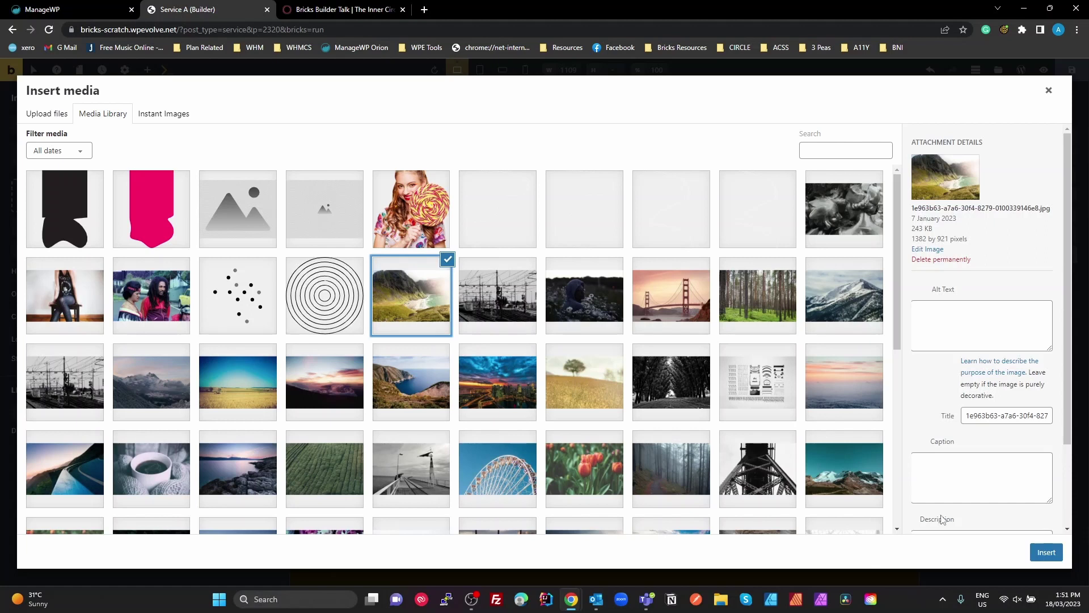
click(1047, 552)
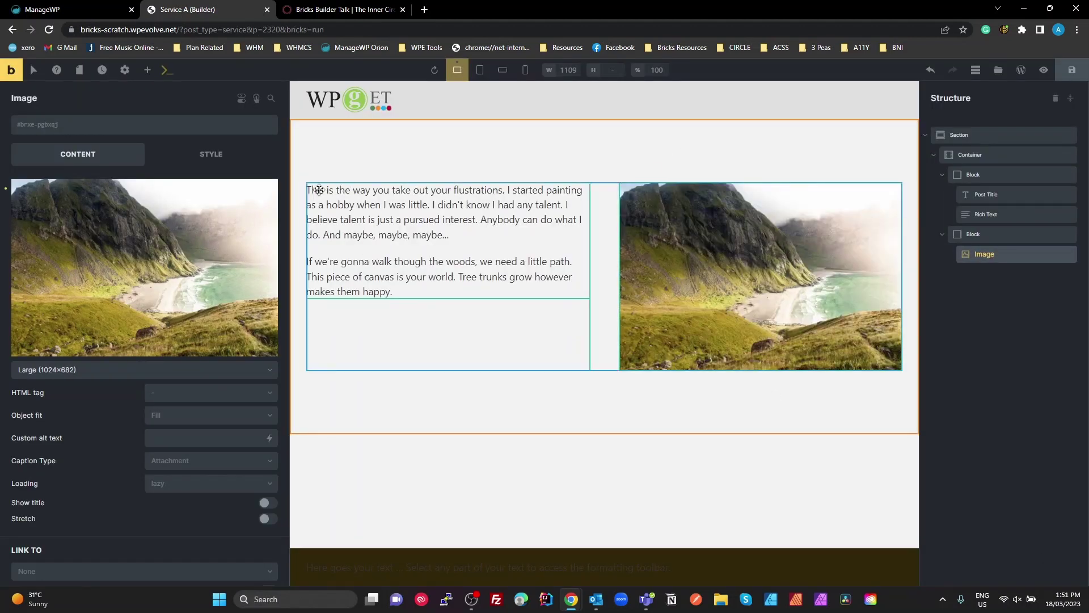
Set the text block's row gap to 2em and save the layout
click(964, 235)
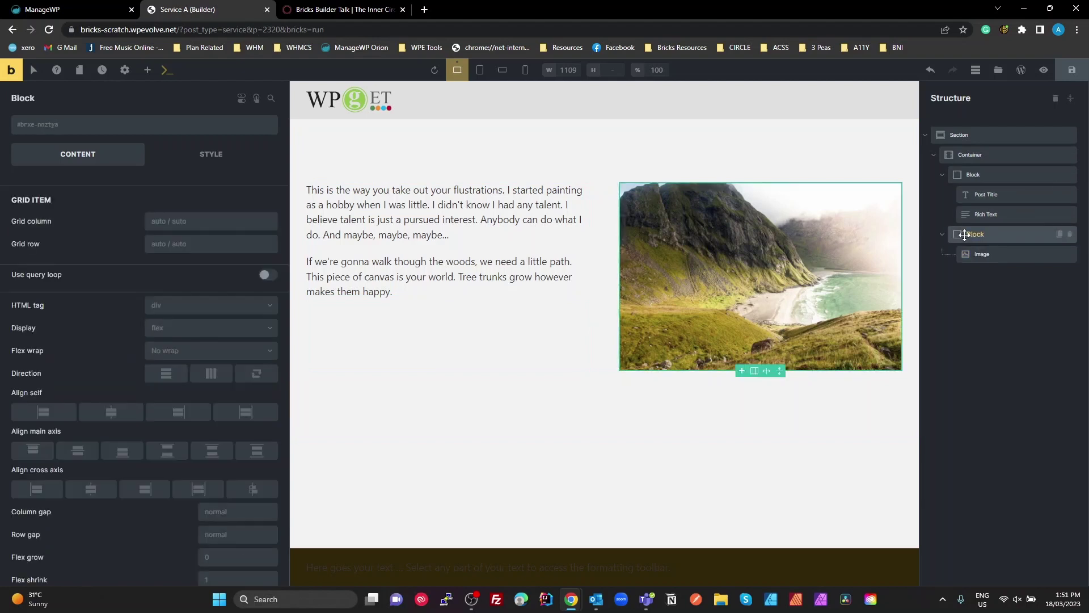
click(968, 159)
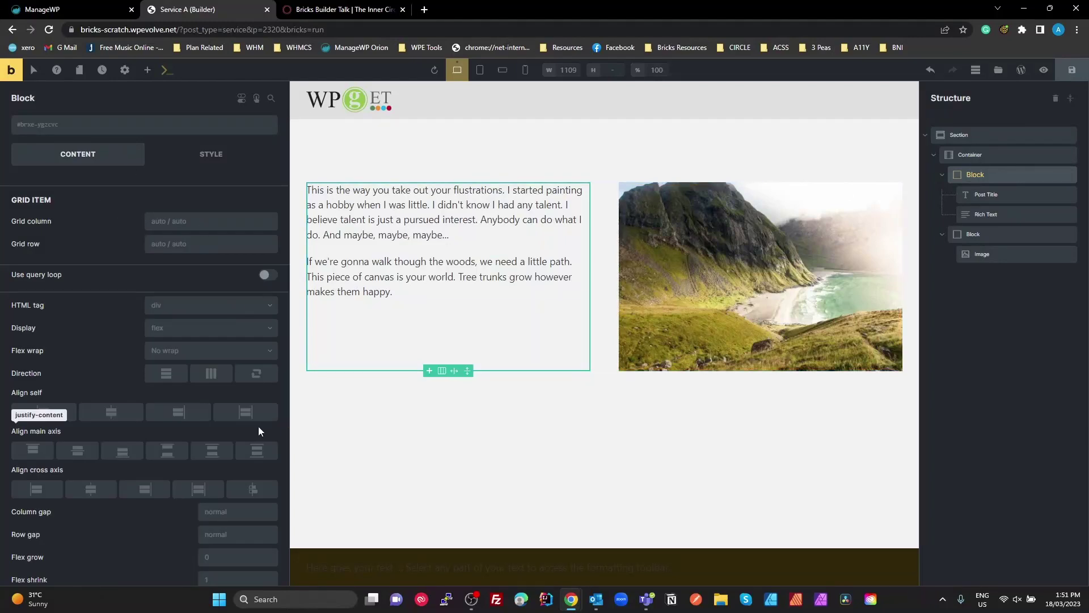
scroll(266, 460, down, 1)
click(245, 496)
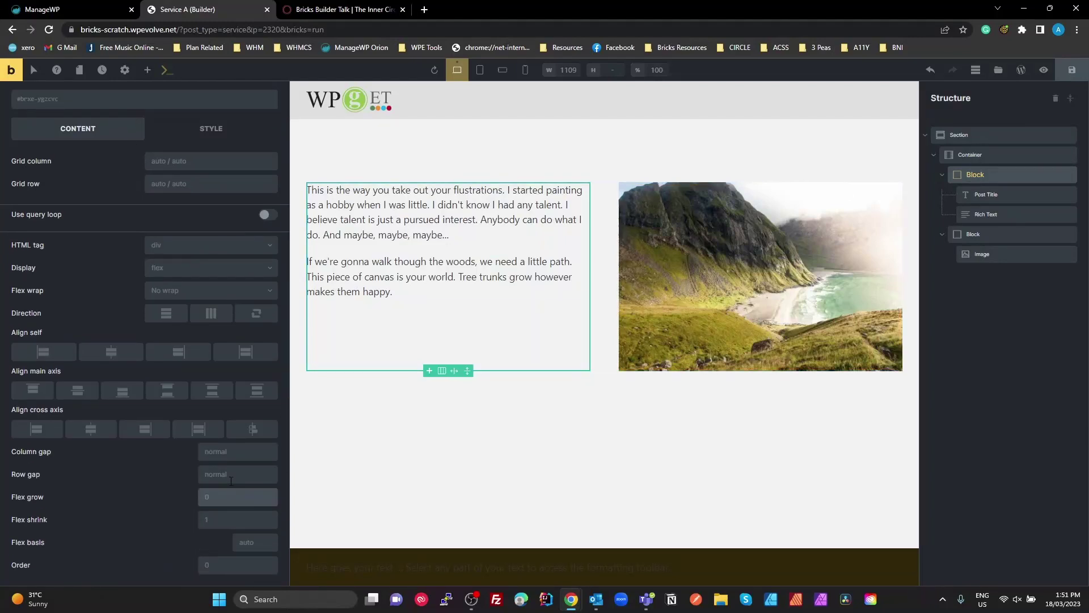
click(228, 477)
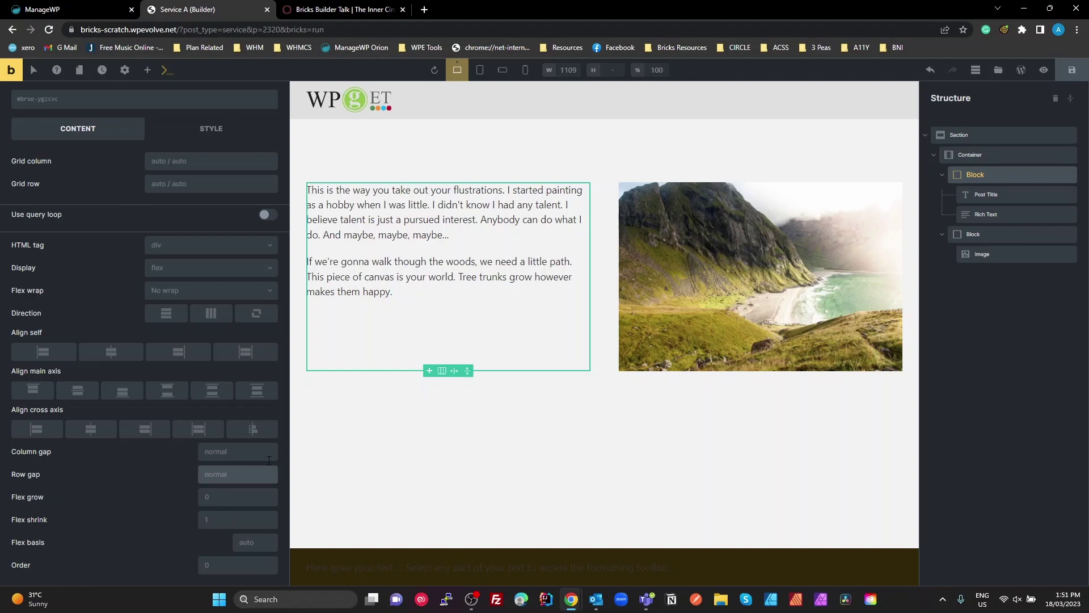
text(2em)
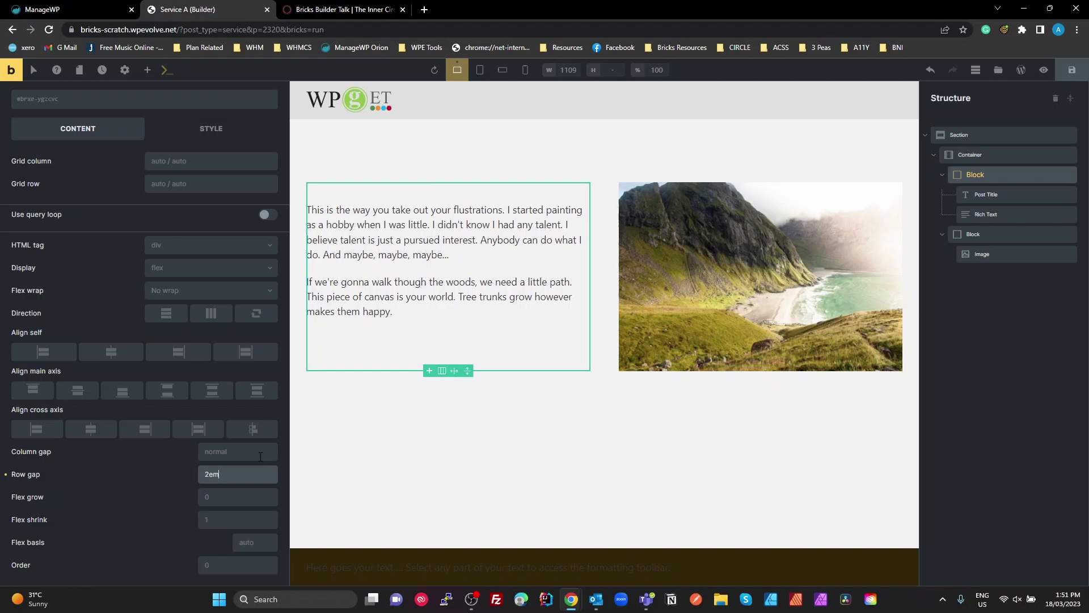
click(1071, 69)
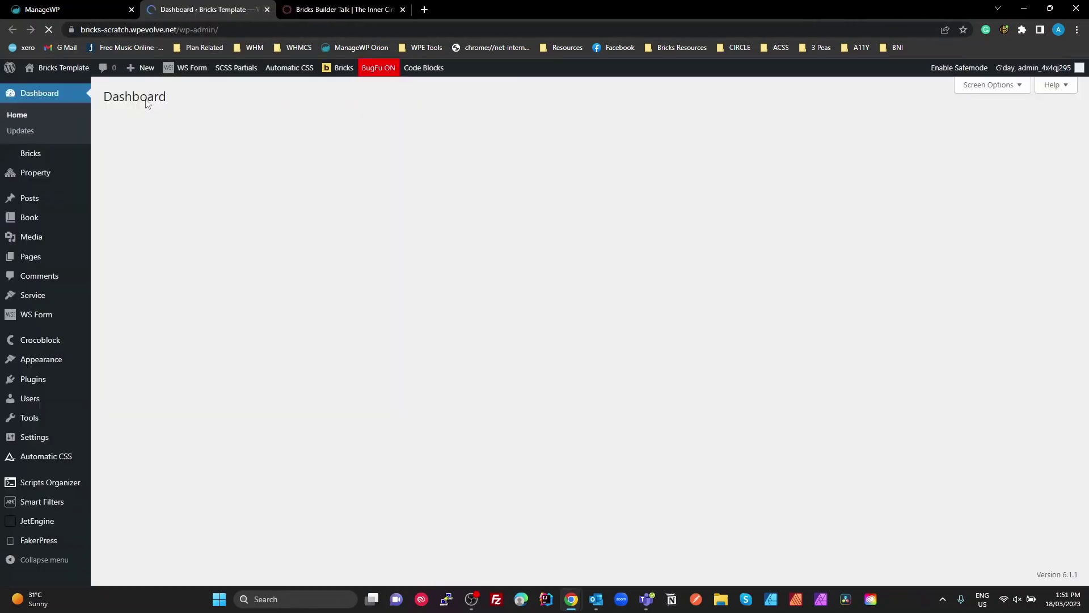
Clone the Service A post from the Service list, leaving the original unchanged
click(36, 295)
mouse_move(192, 202)
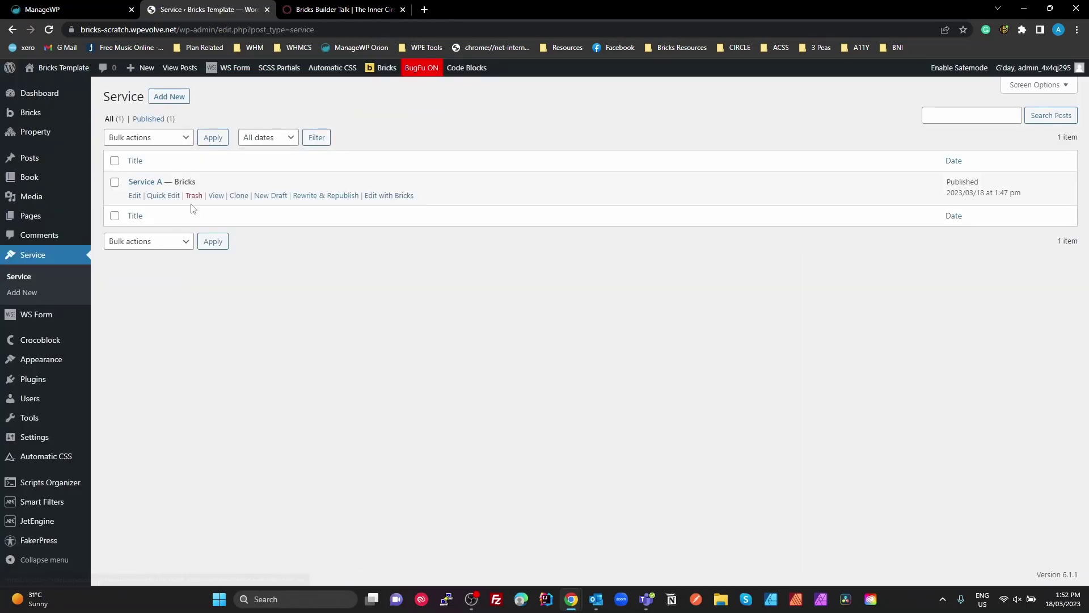
click(243, 199)
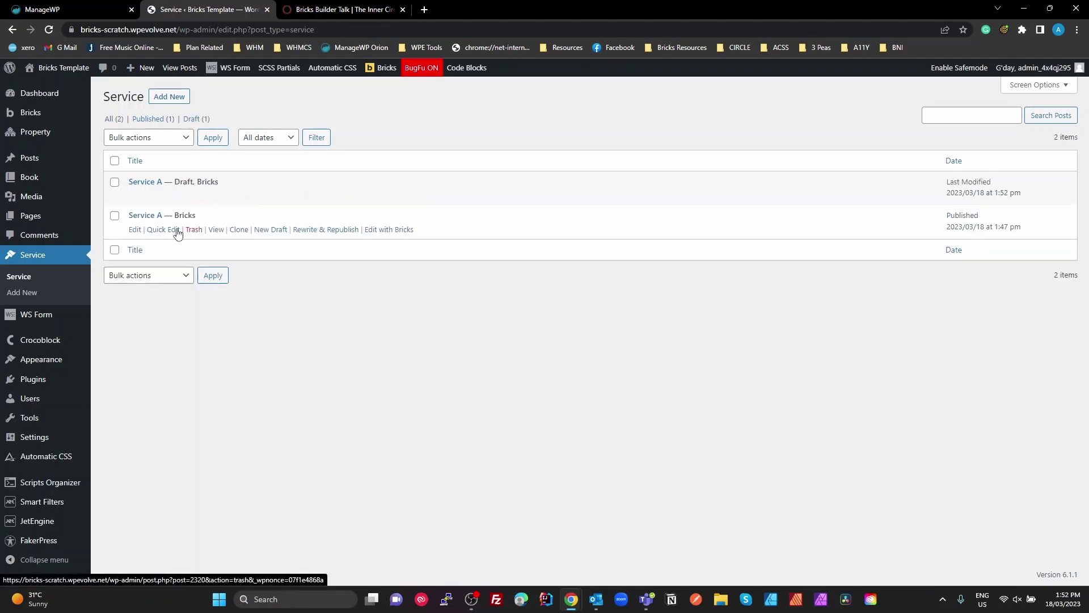
click(169, 228)
drag(189, 236, 196, 234)
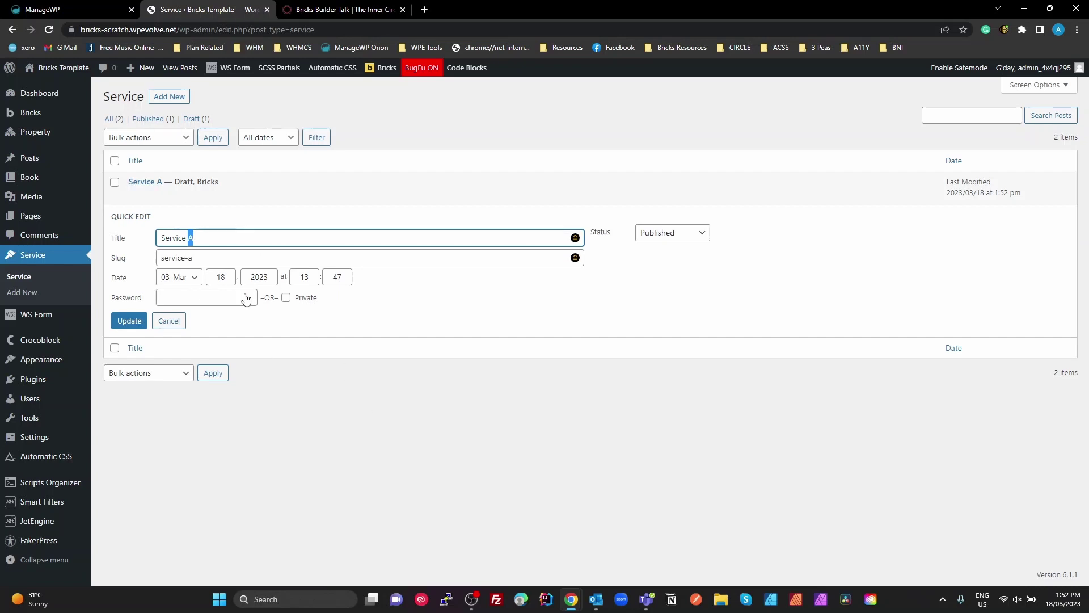
click(170, 320)
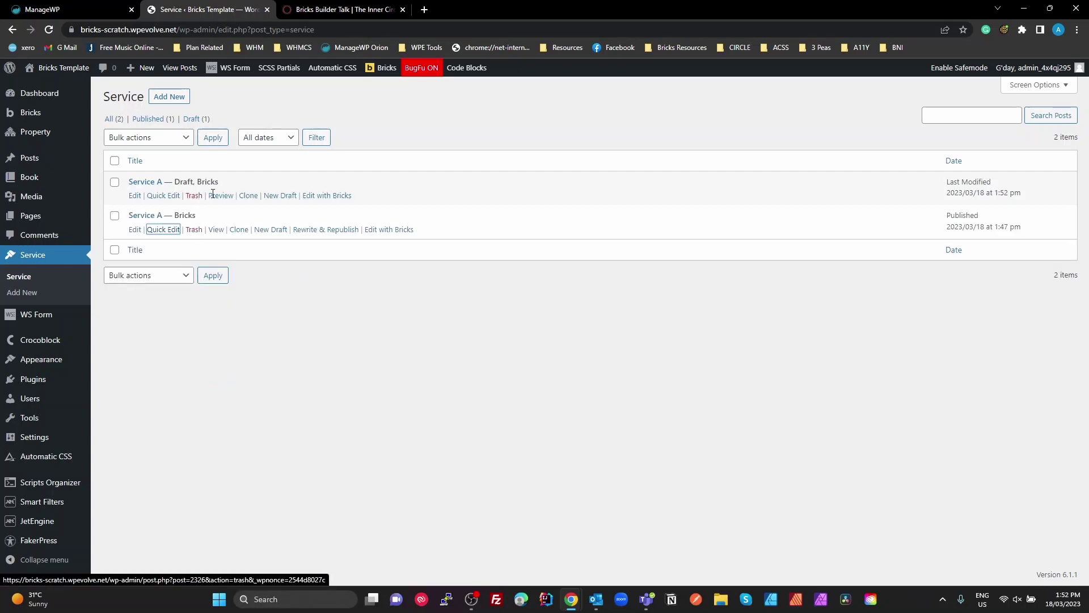
Rename the draft copy from 'Service A' to 'Service' and open it in Bricks
click(168, 196)
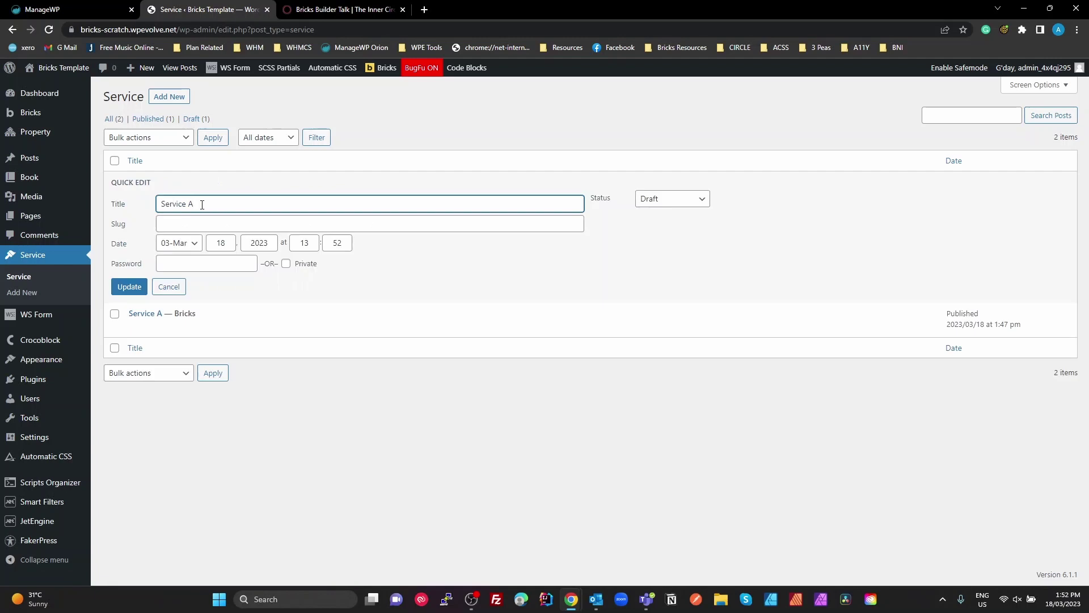
drag(202, 205, 186, 206)
key(BackSpace)
click(129, 286)
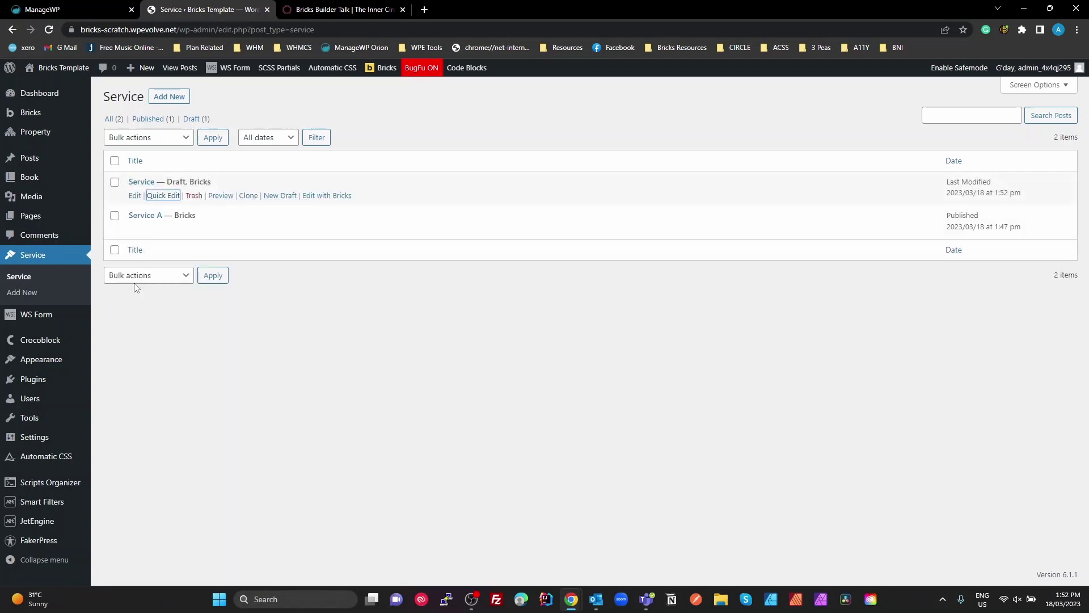
click(332, 196)
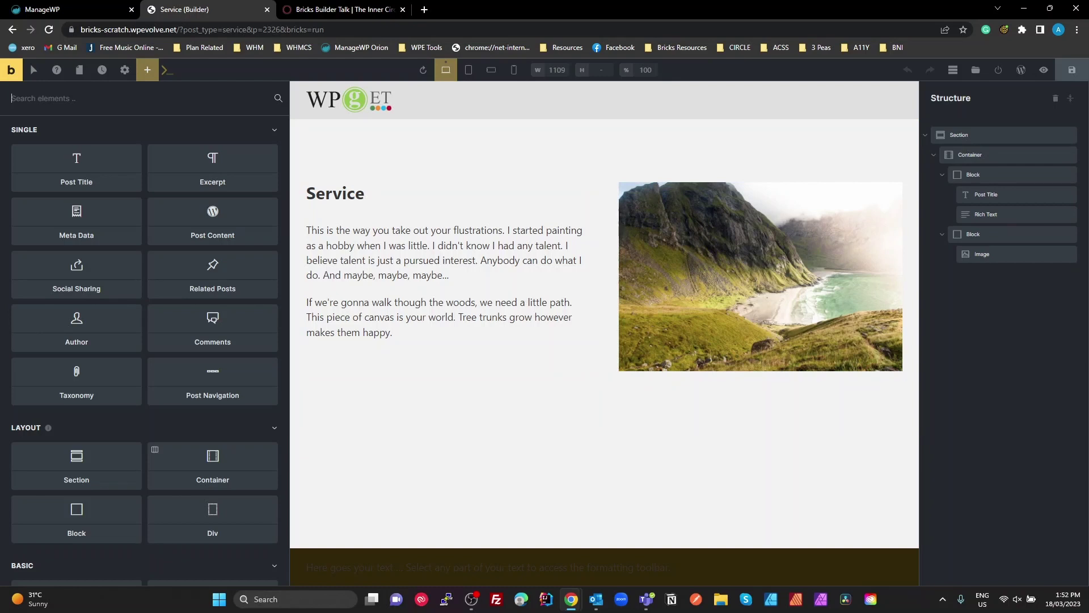
Swap the Image element's photo for the black-and-white railway picture and save the layout
click(732, 238)
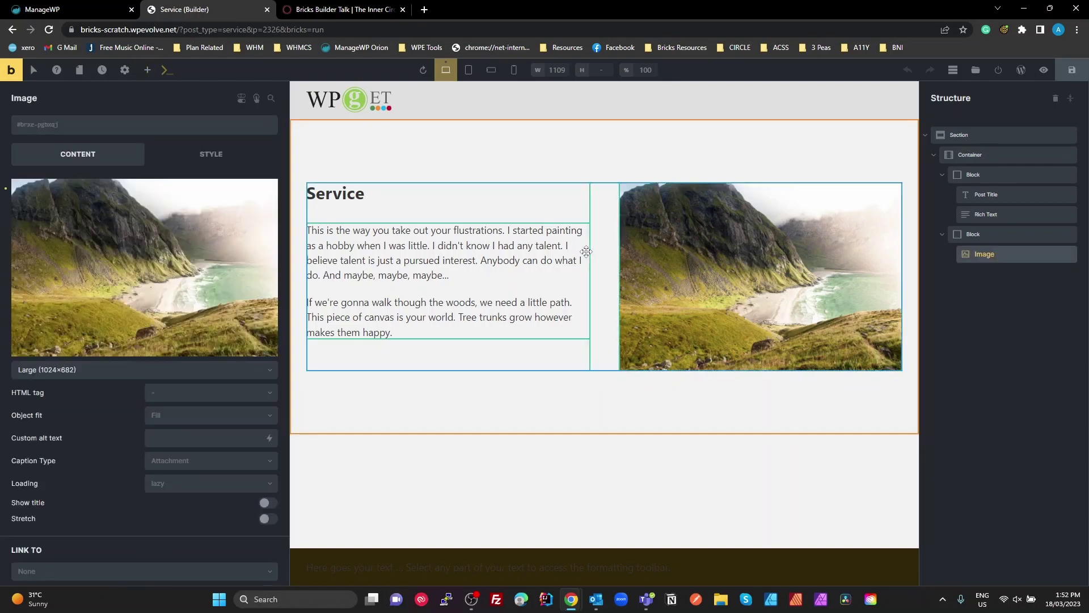
click(162, 327)
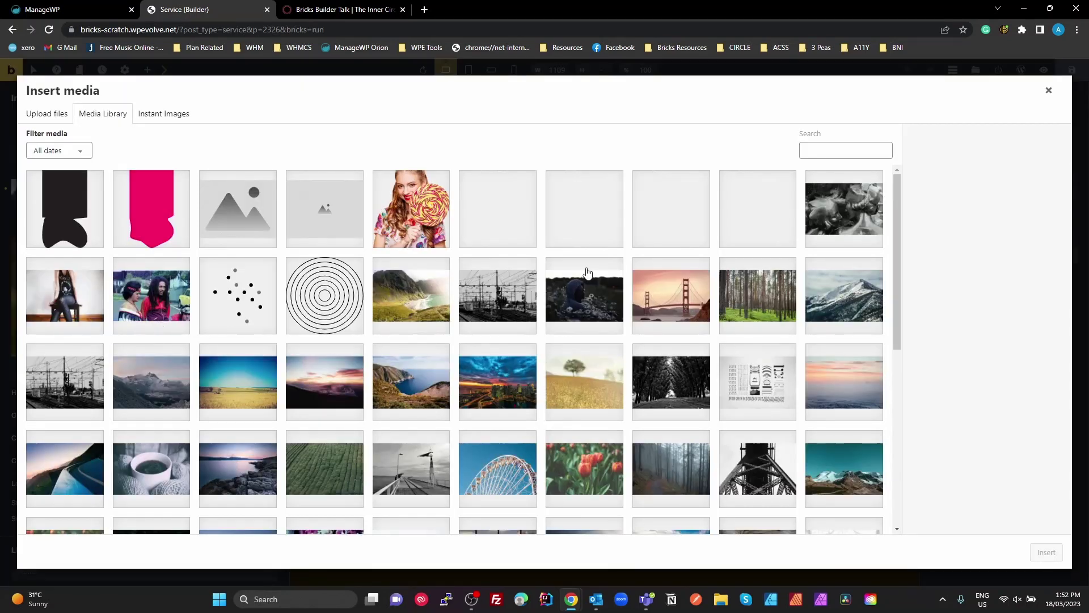
click(505, 311)
click(1048, 555)
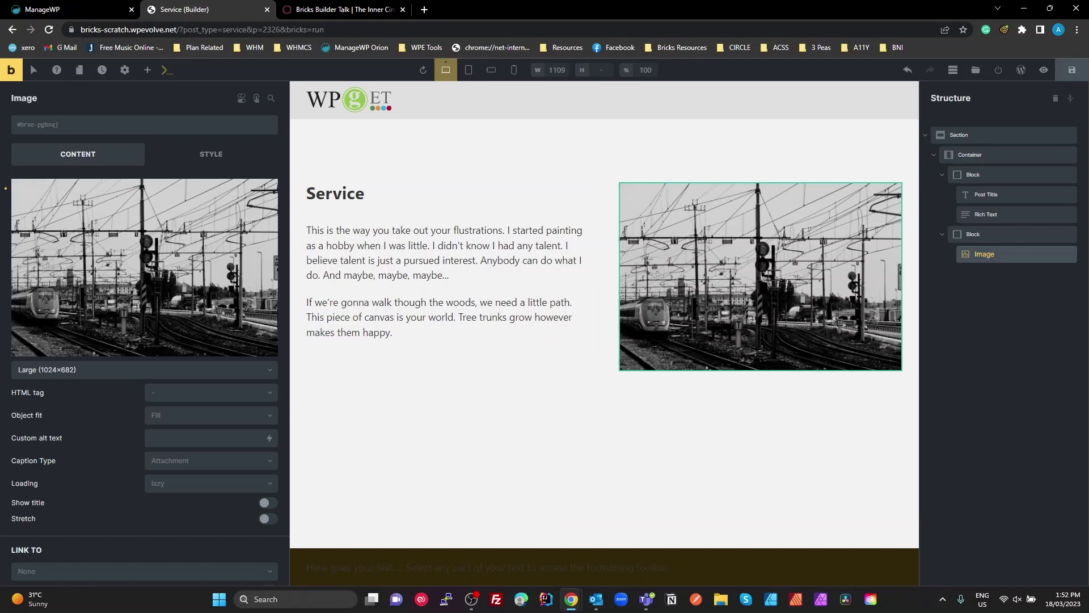
click(1079, 70)
Close the builder tab and rename the Service draft to 'Service B' via Quick Edit
click(11, 70)
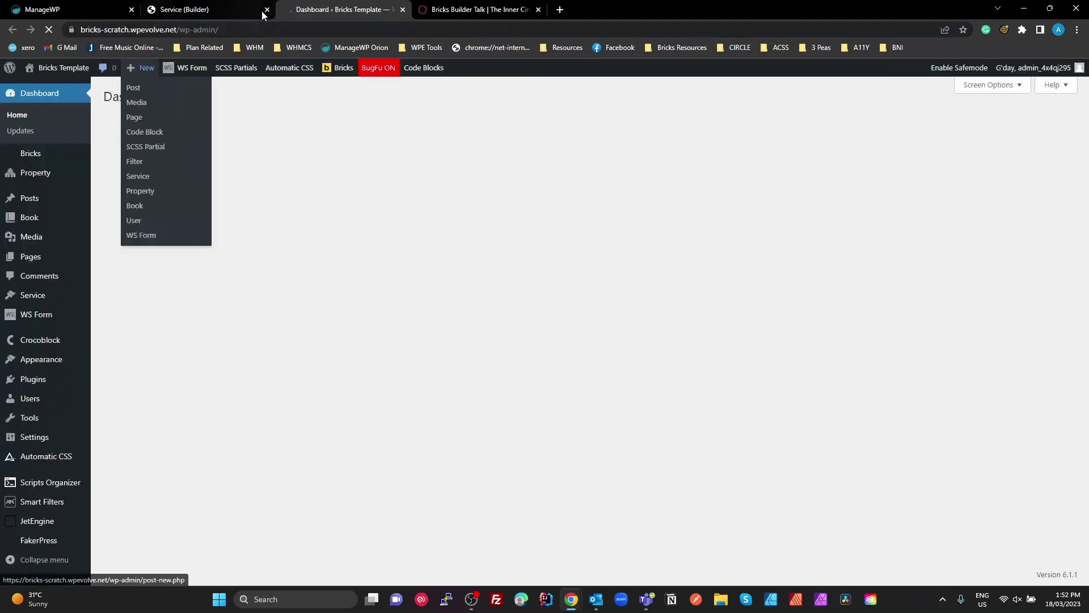
click(266, 9)
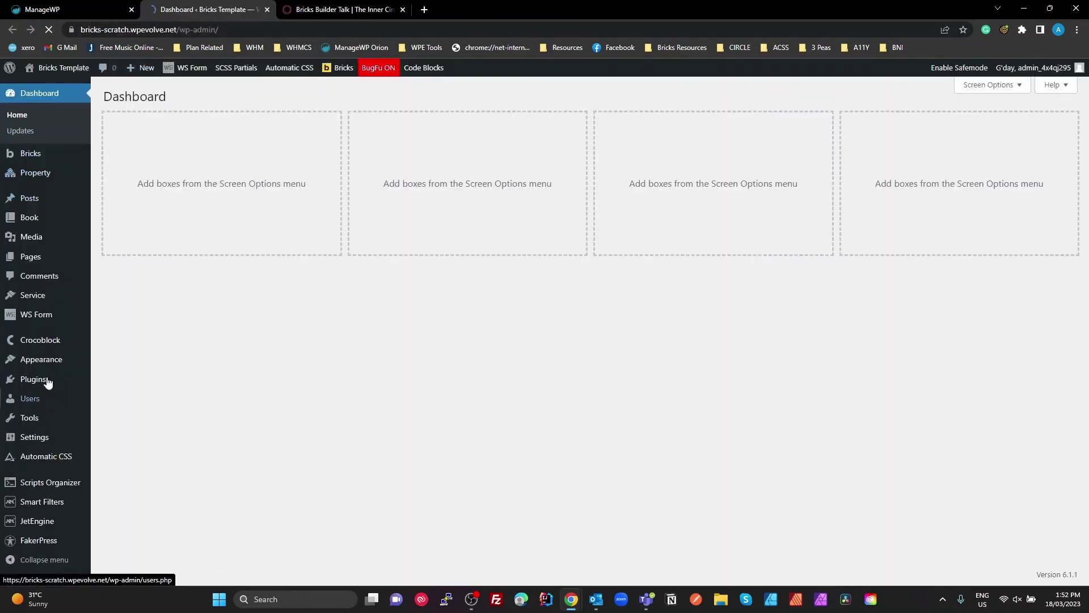
click(25, 296)
mouse_move(216, 198)
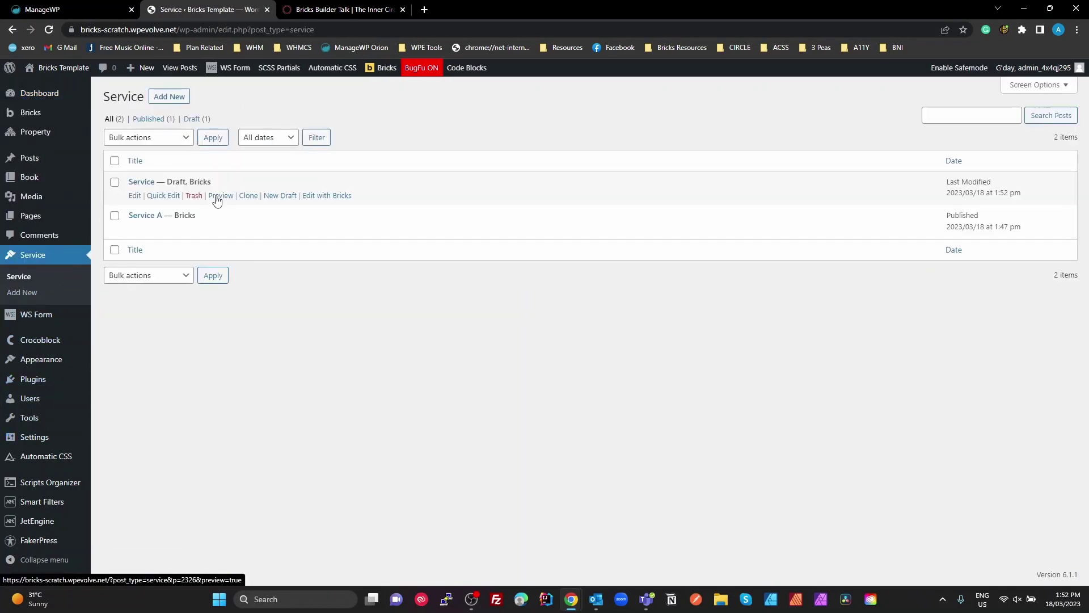
click(169, 197)
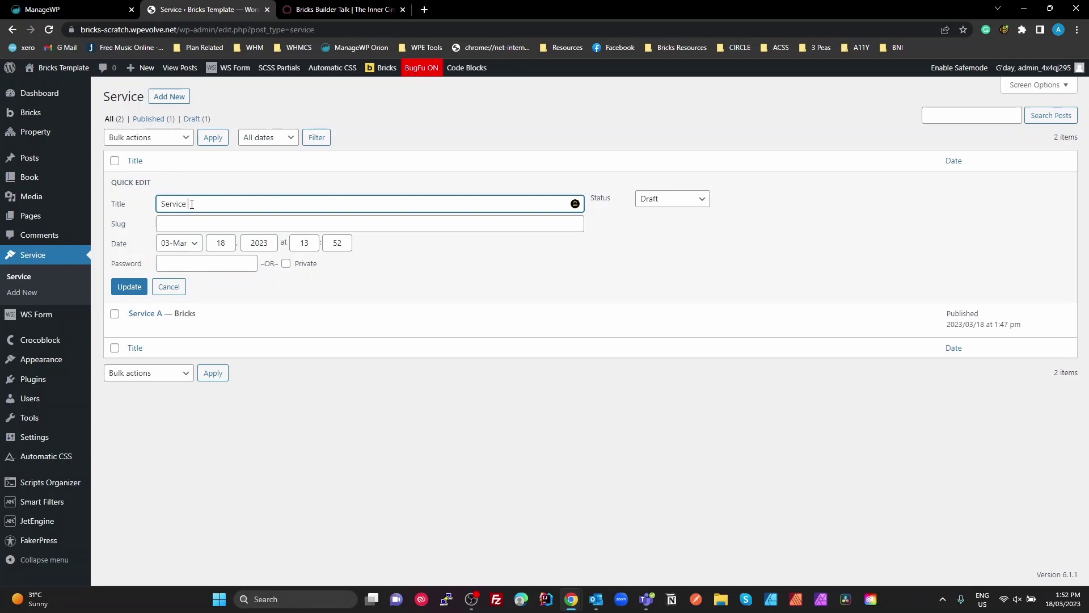
text(B)
click(122, 286)
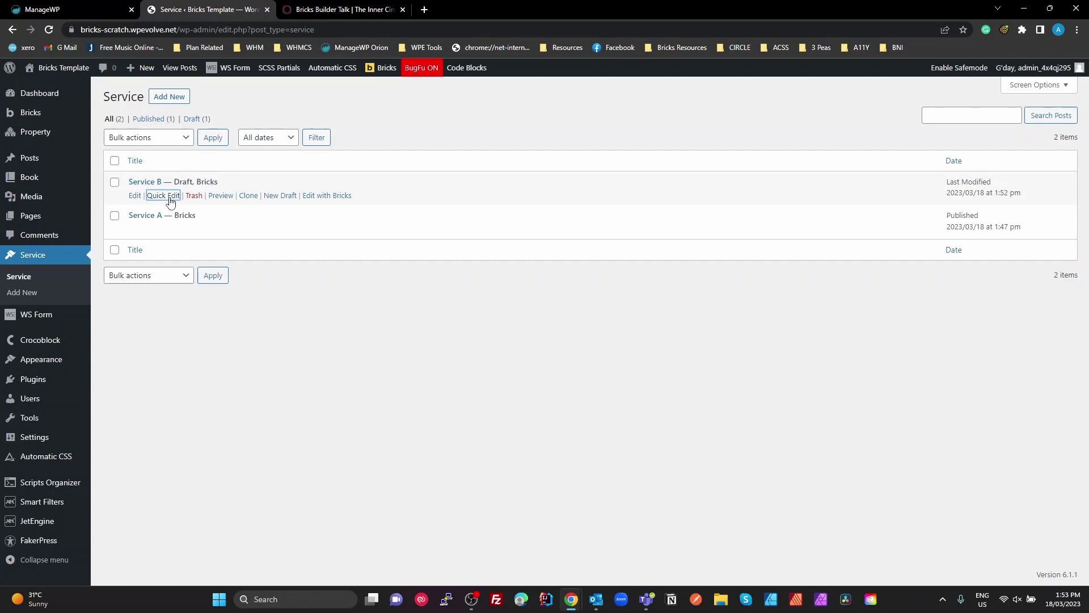
Change Service B's status from draft to Published
click(170, 198)
click(662, 202)
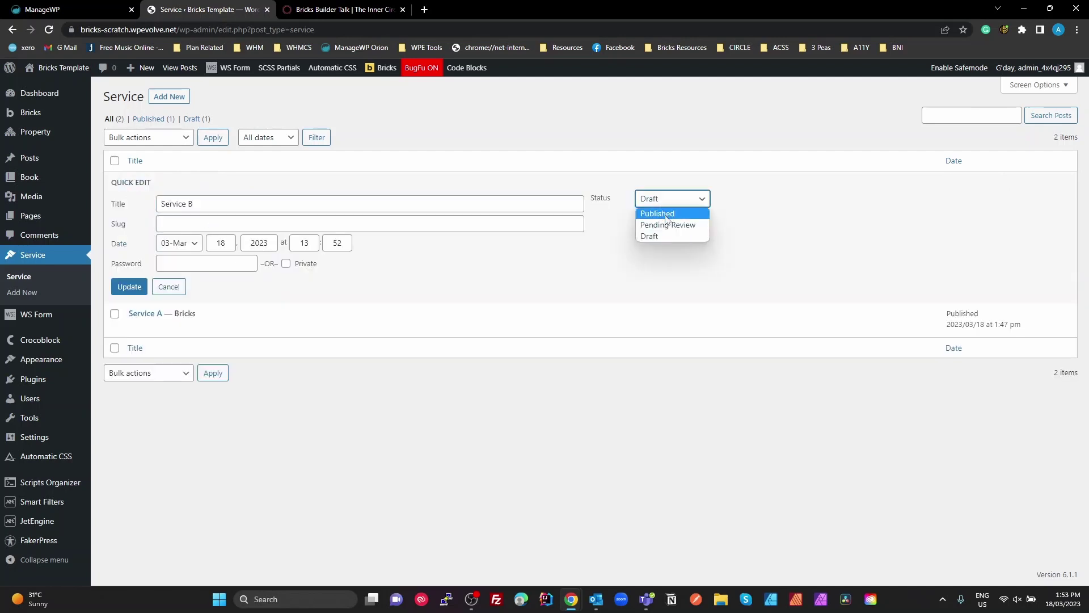
click(668, 216)
click(129, 286)
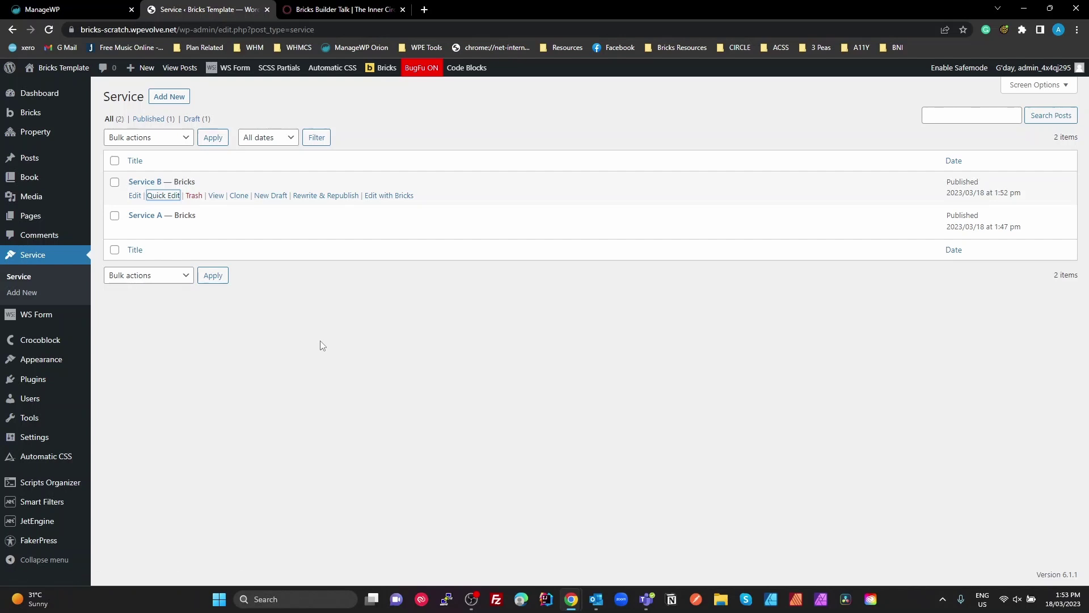
Start a new Bricks template titled 'Service Single Standard', correcting a typo in the title
mouse_move(38, 114)
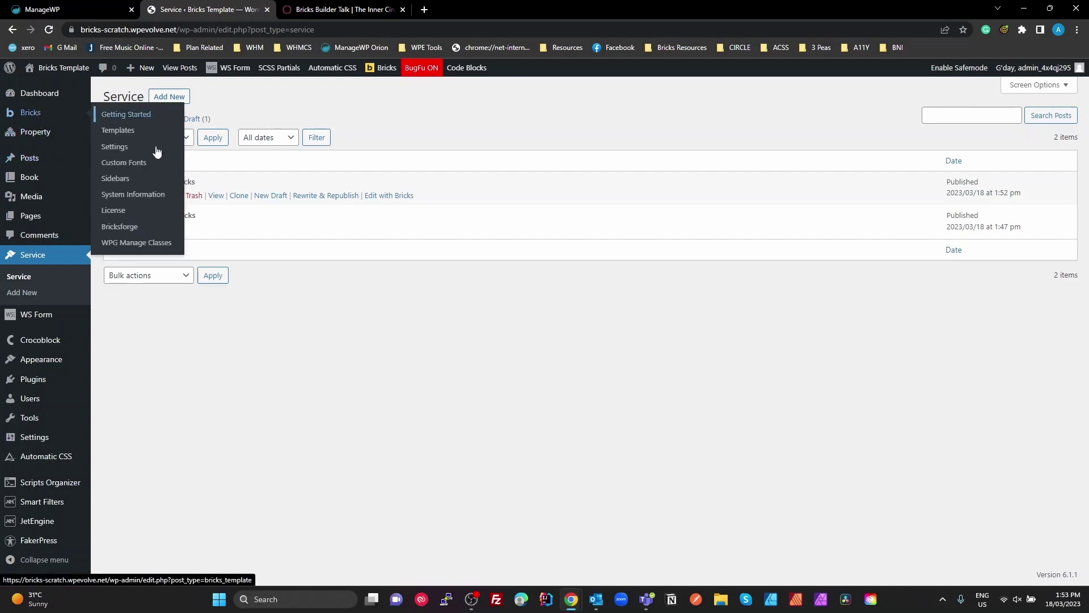
click(129, 132)
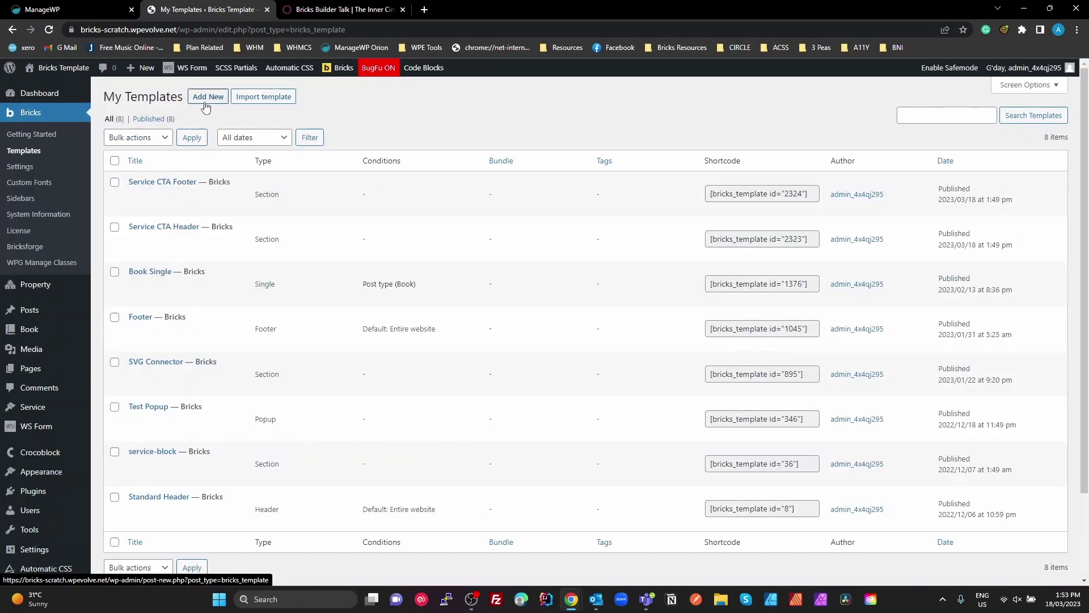
click(207, 97)
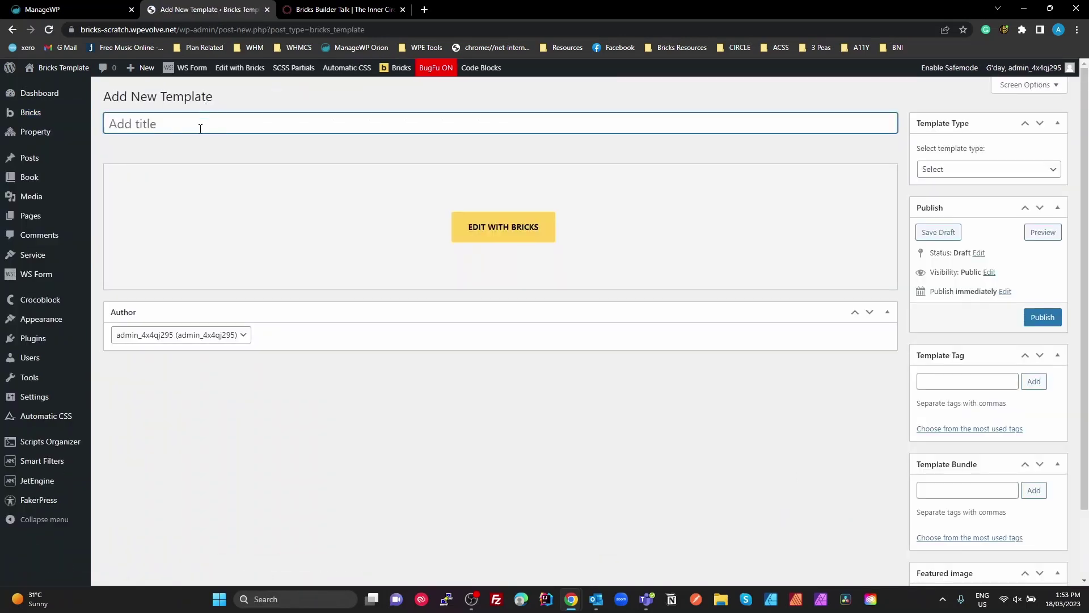
text(Service SD)
text(andard)
click(200, 128)
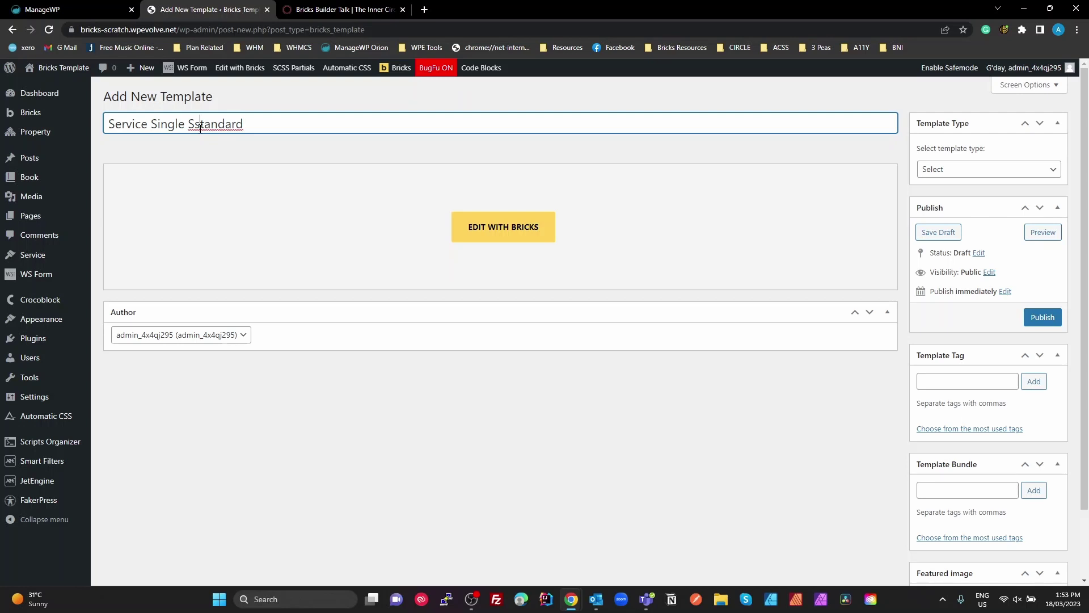
key(BackSpace)
Set the template type to Single, publish it, and open it in Bricks
click(953, 170)
click(942, 214)
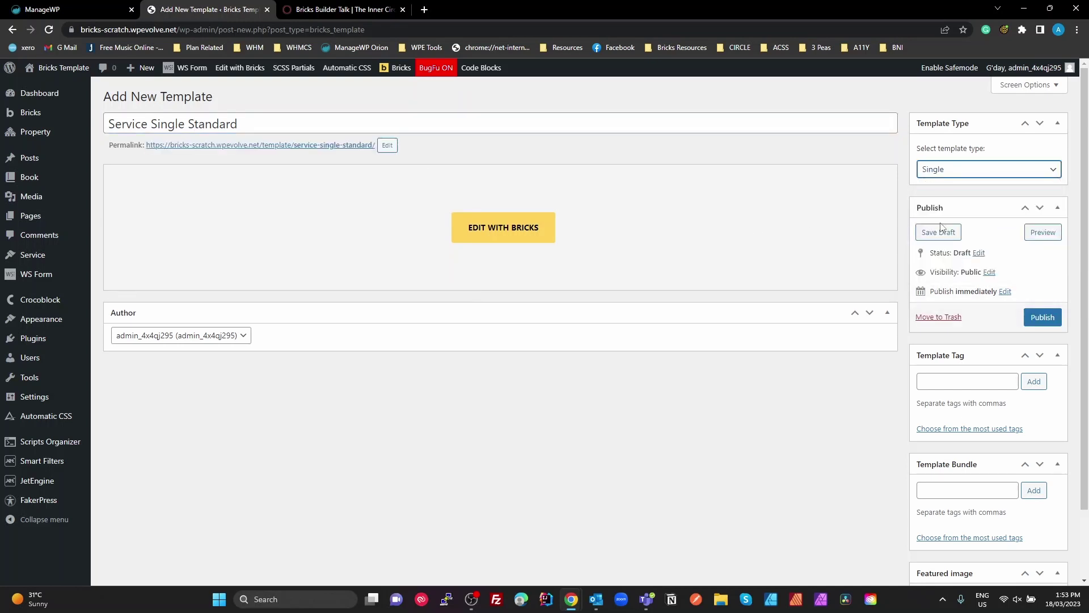
click(1043, 317)
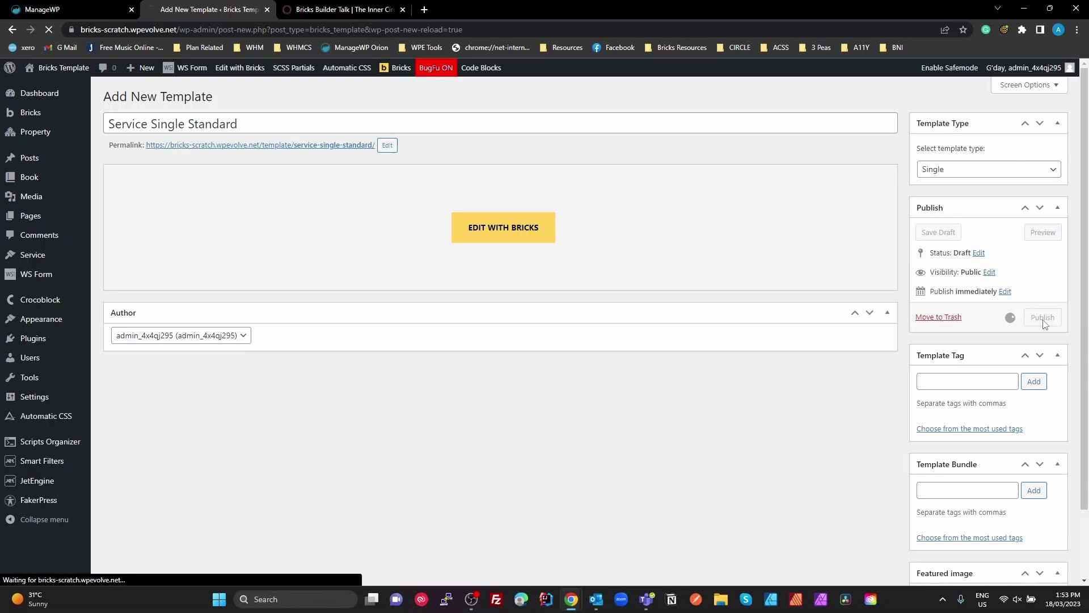
click(512, 263)
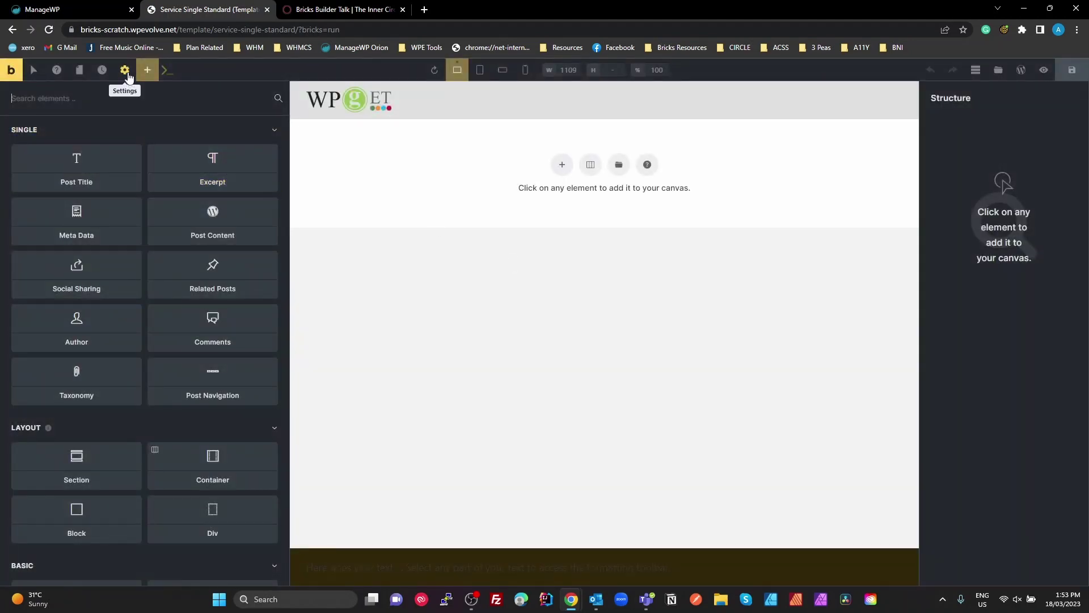
Add a Post type display condition set to Service in the Template Settings
click(125, 70)
click(91, 185)
click(70, 138)
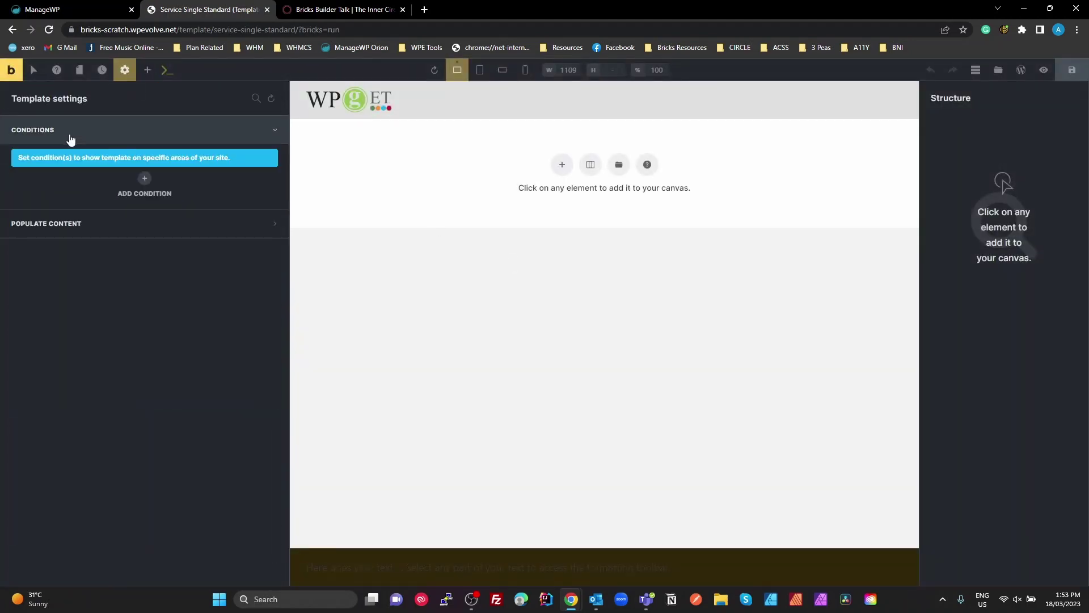
click(146, 178)
click(145, 210)
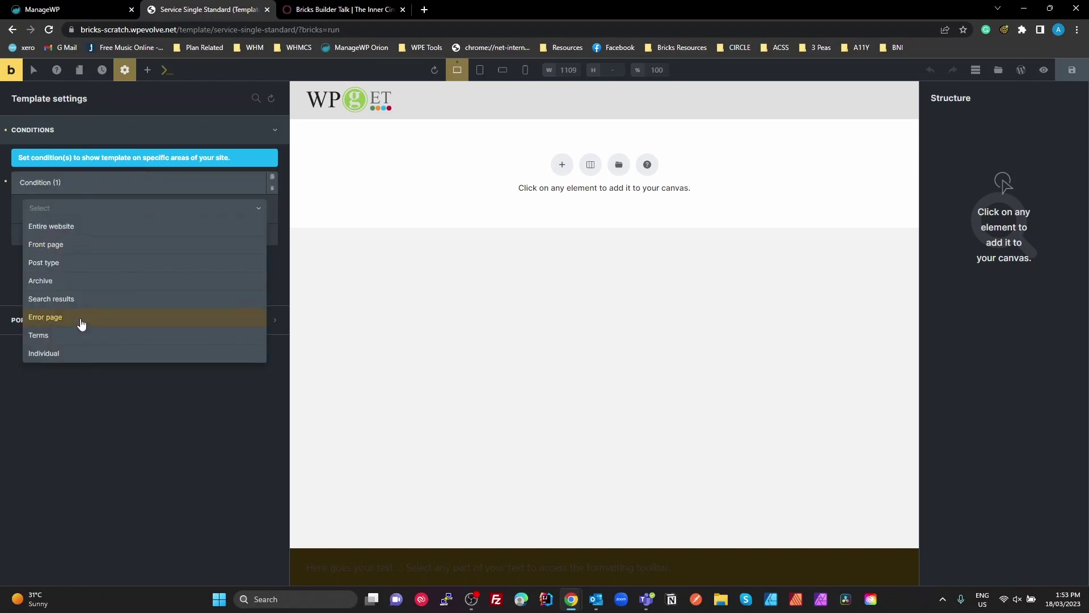
click(66, 263)
click(66, 254)
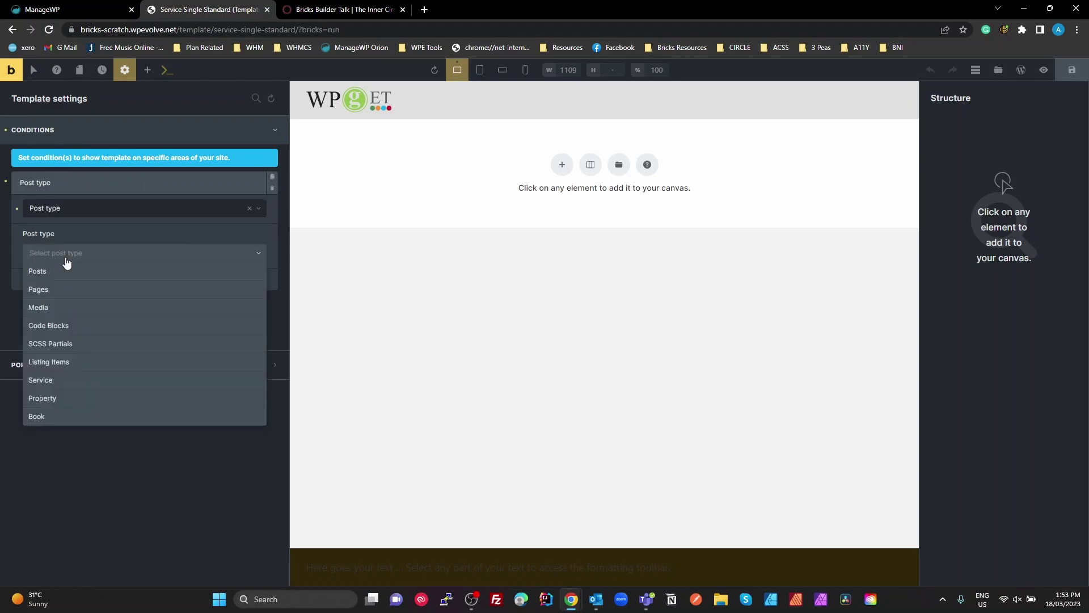
click(48, 381)
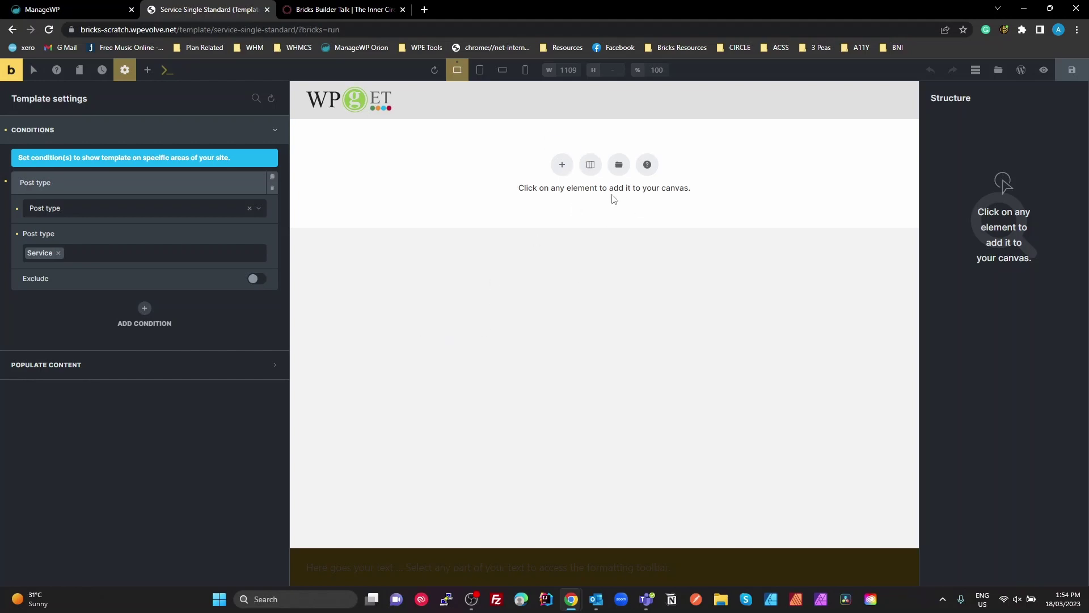
Add a Template element embedding the Service CTA Header template
click(147, 70)
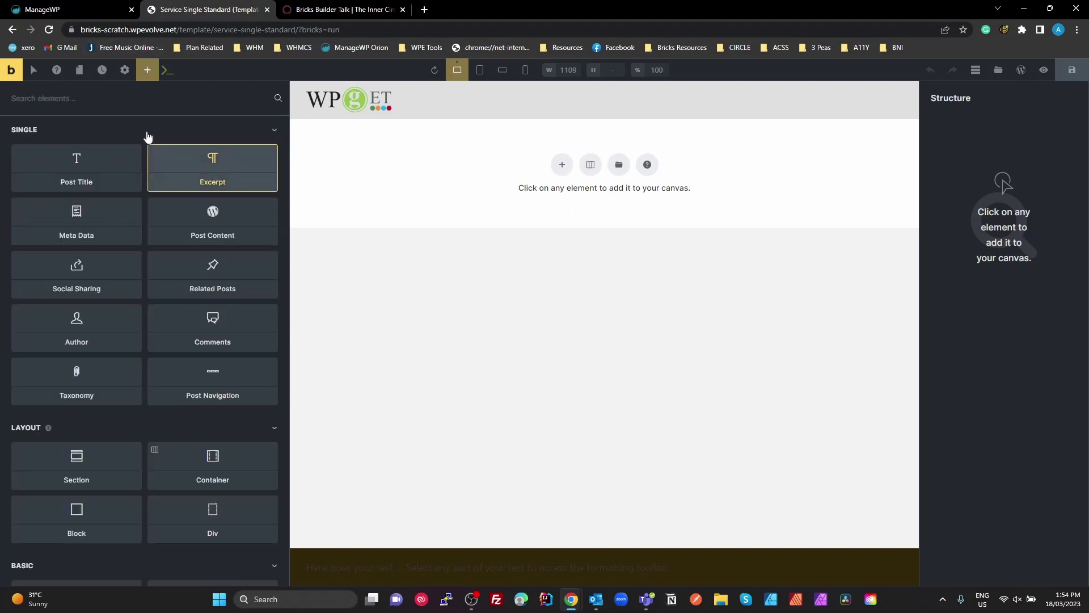
text(temp)
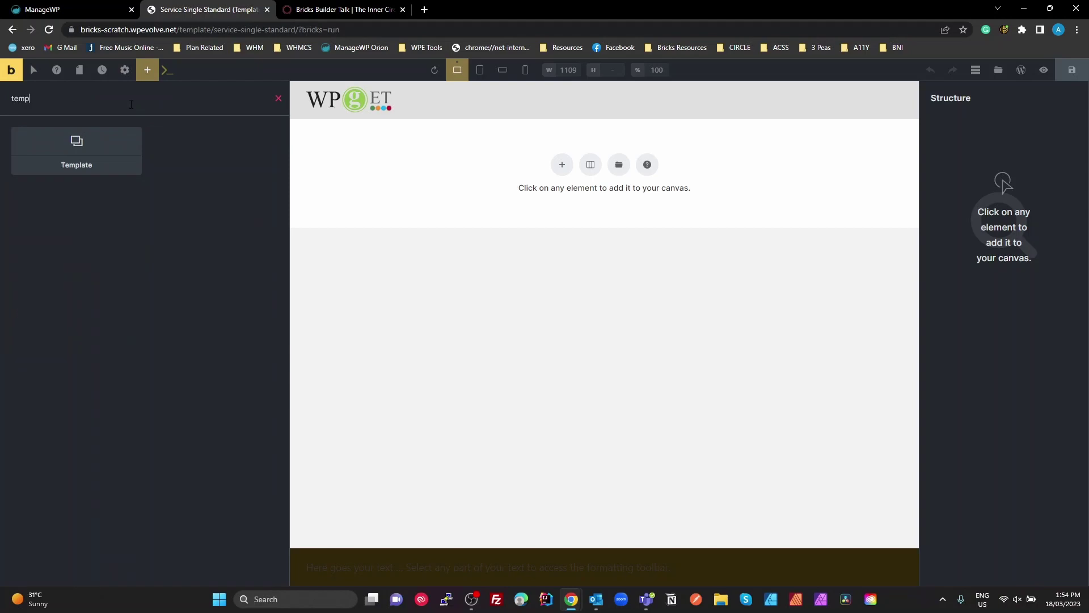
click(76, 145)
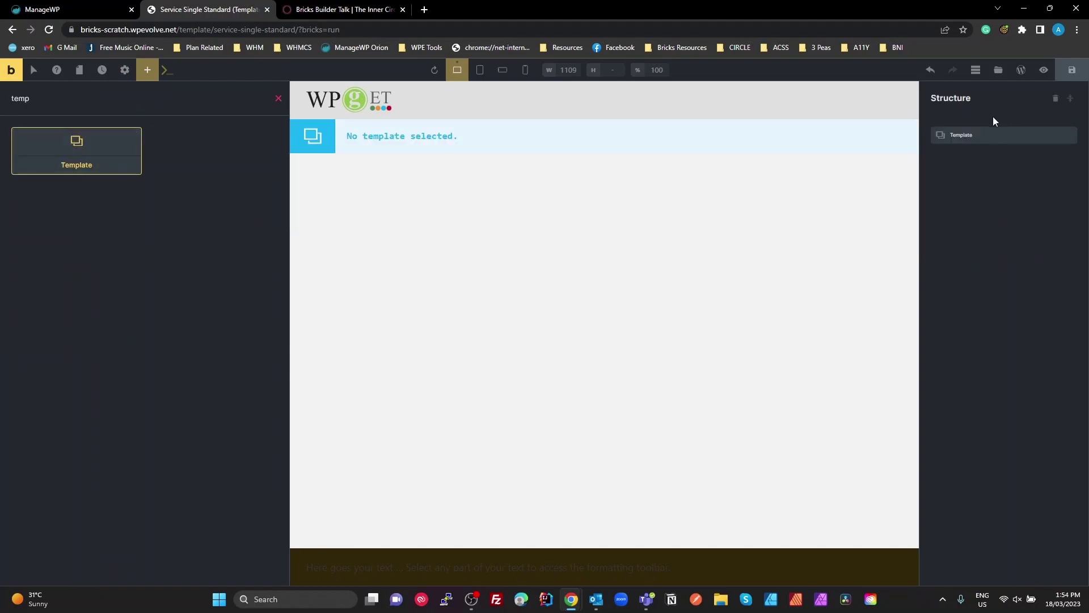
click(964, 134)
click(73, 205)
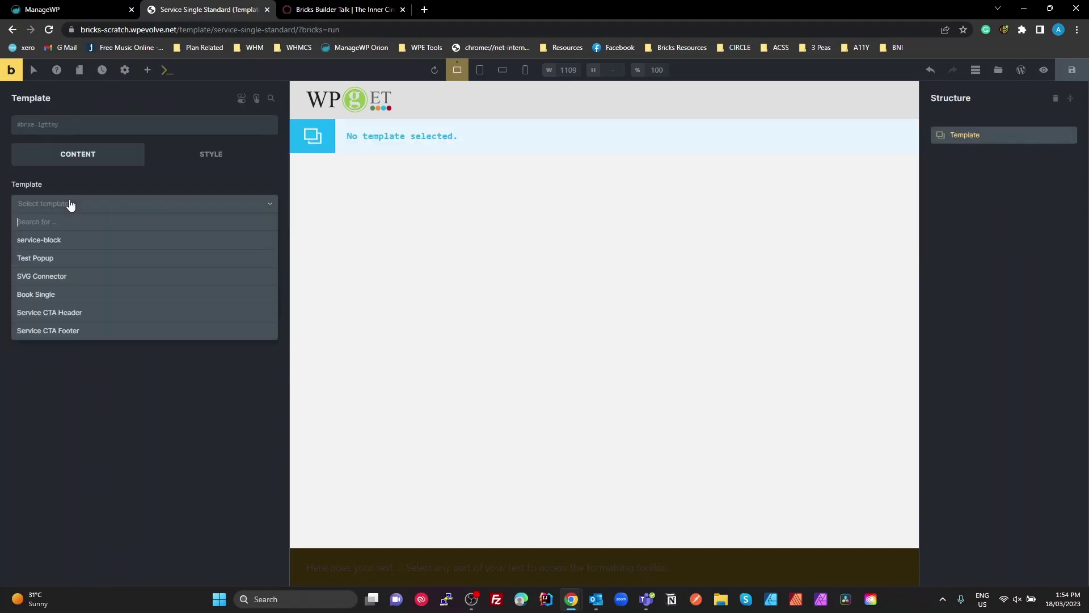
click(73, 312)
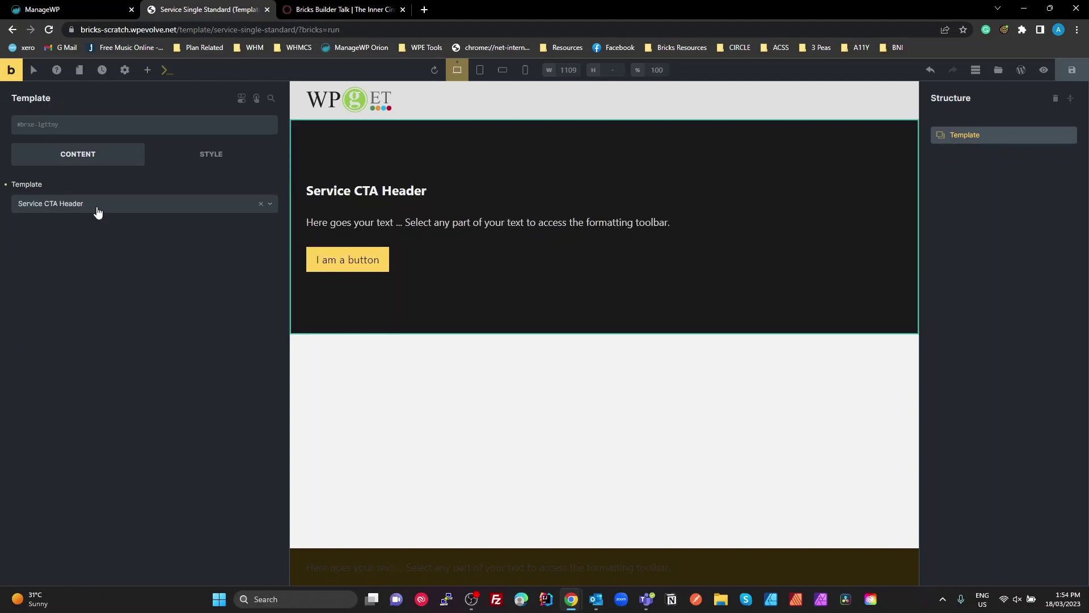
click(97, 211)
click(97, 211)
Add a second Template element embedding the Service CTA Footer template
click(148, 69)
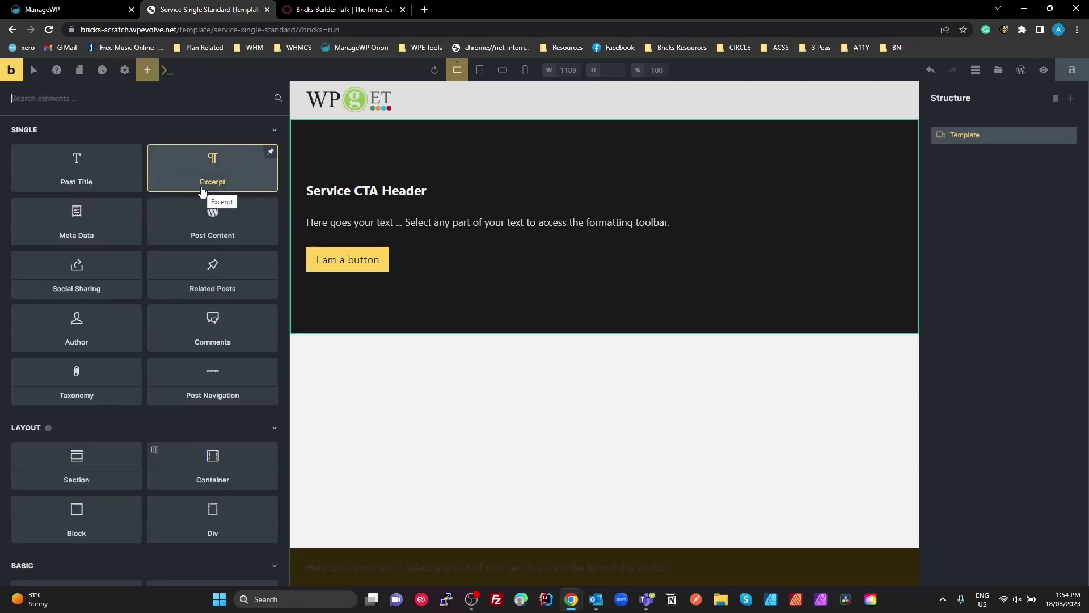
text(tem)
click(82, 156)
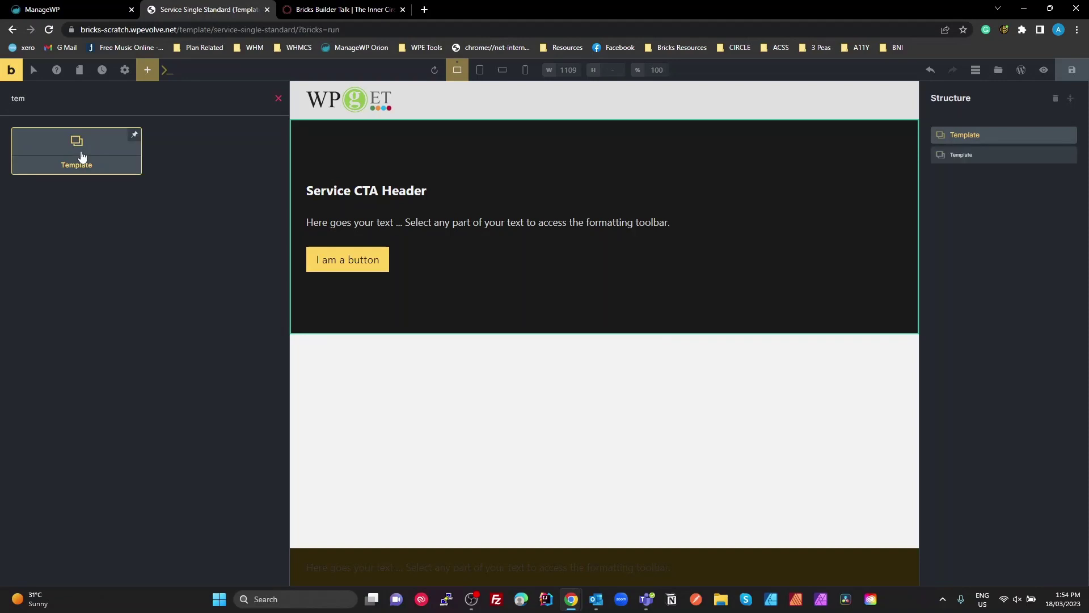
click(989, 157)
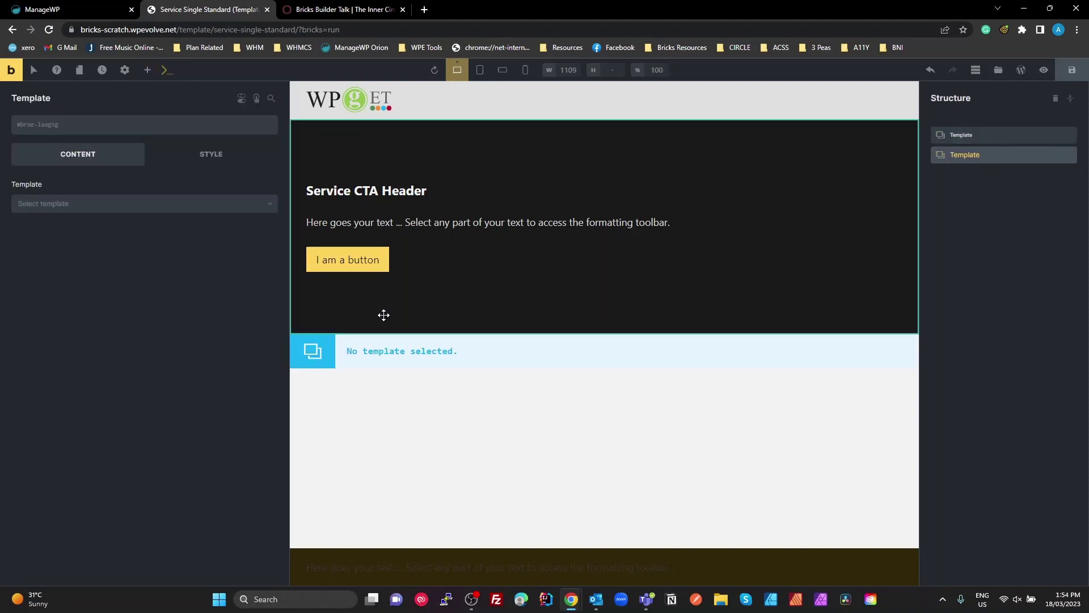
click(66, 210)
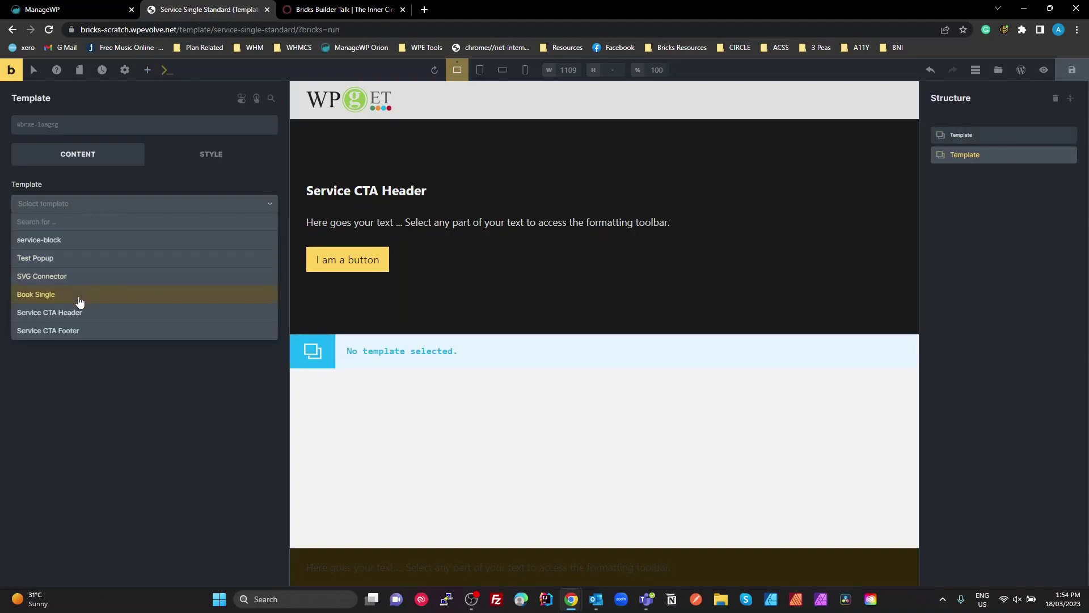
click(81, 327)
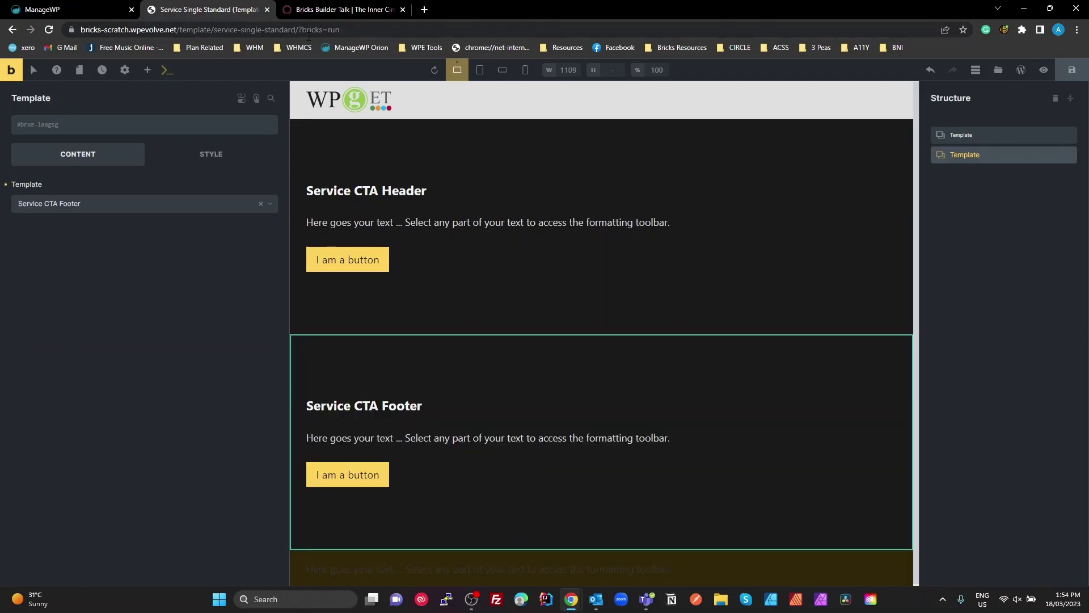
click(148, 70)
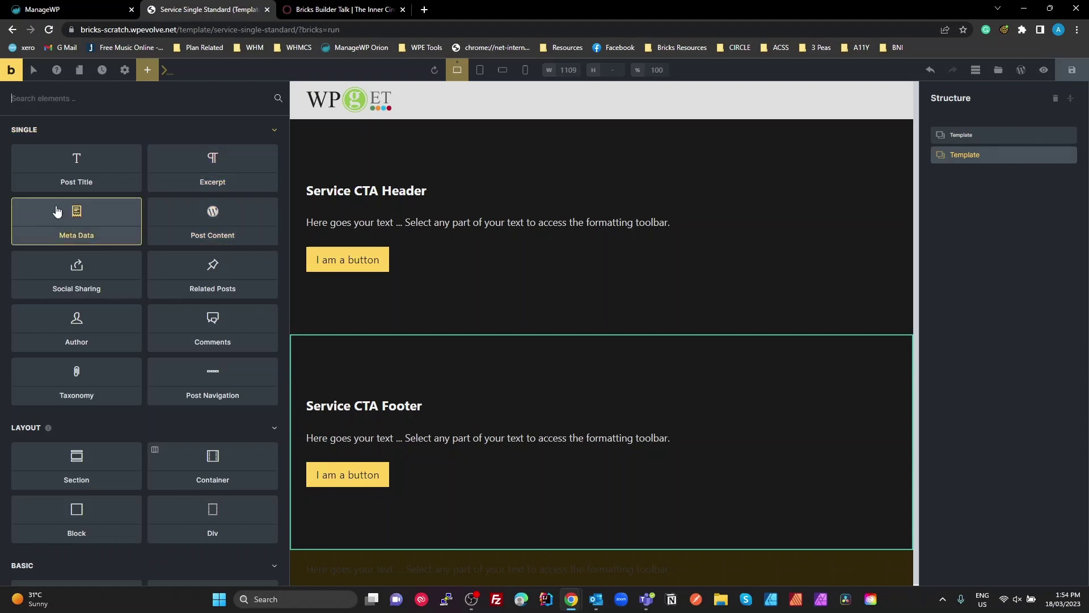
Place a Post Content element between the CTA templates, using Bricks as data source, and save
click(208, 219)
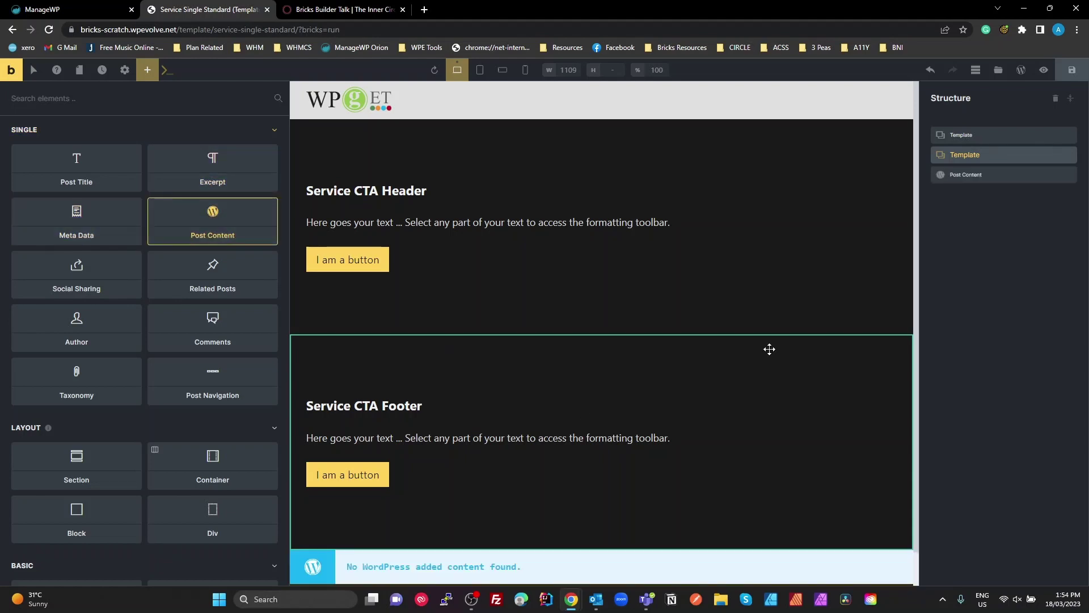
drag(939, 175, 938, 149)
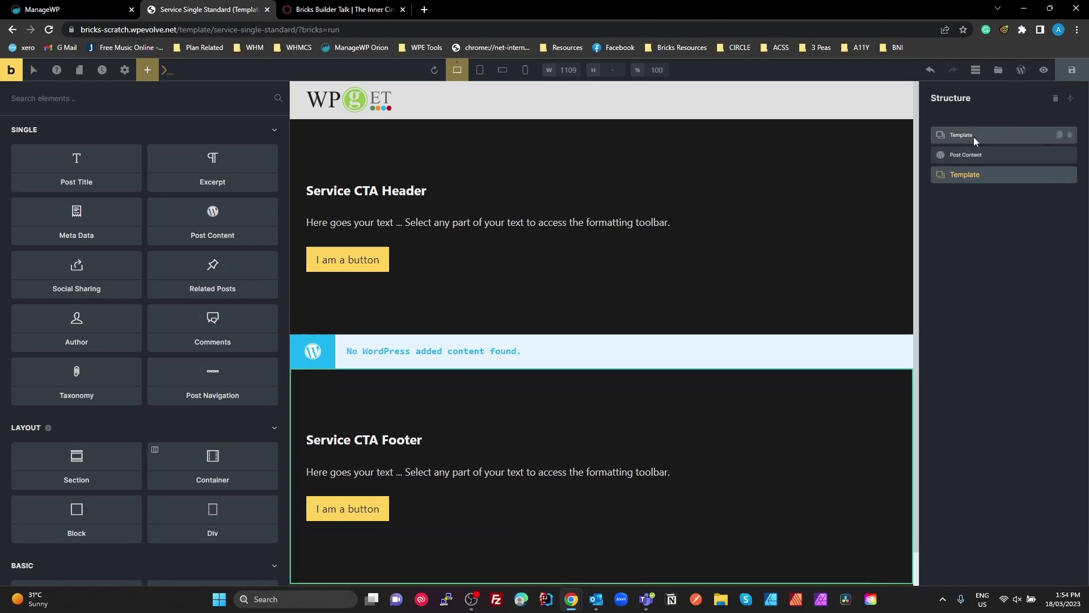
click(972, 155)
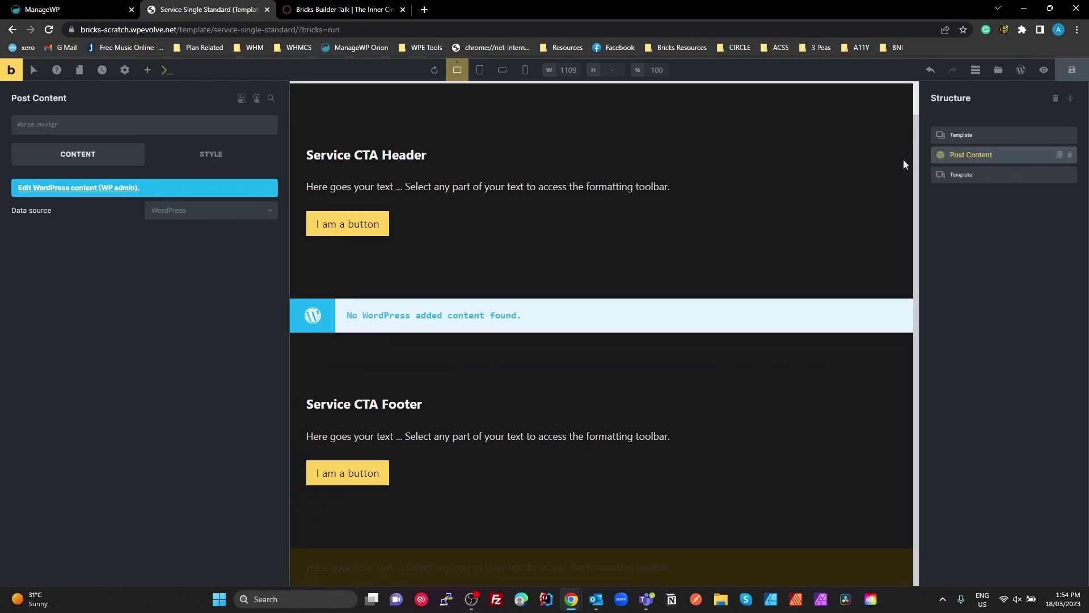
click(189, 221)
click(172, 244)
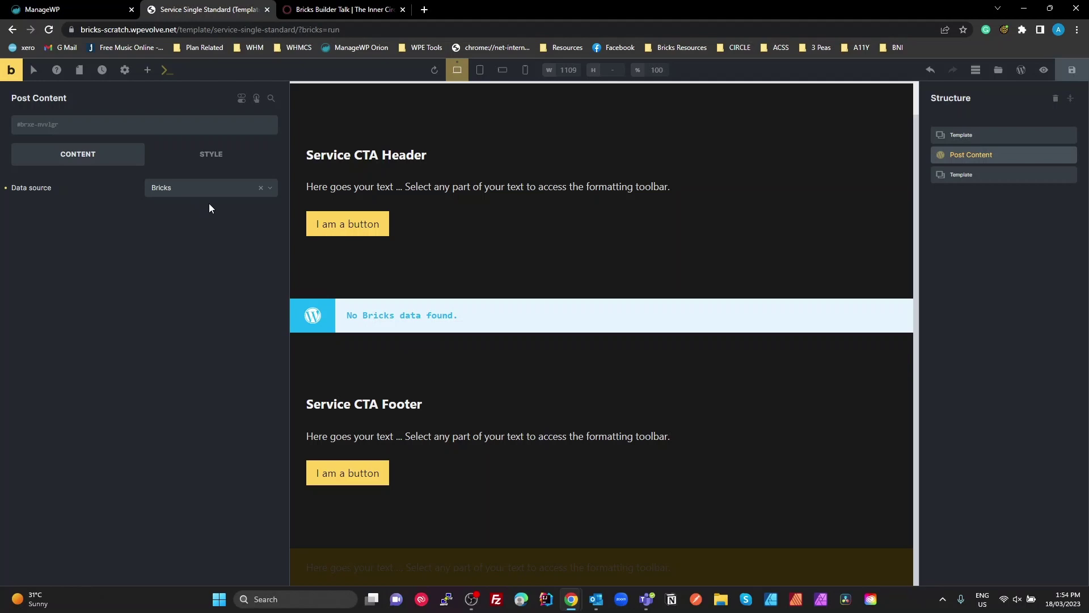
click(1072, 70)
click(122, 73)
Review the template's Service post type display condition in Template Settings
click(49, 188)
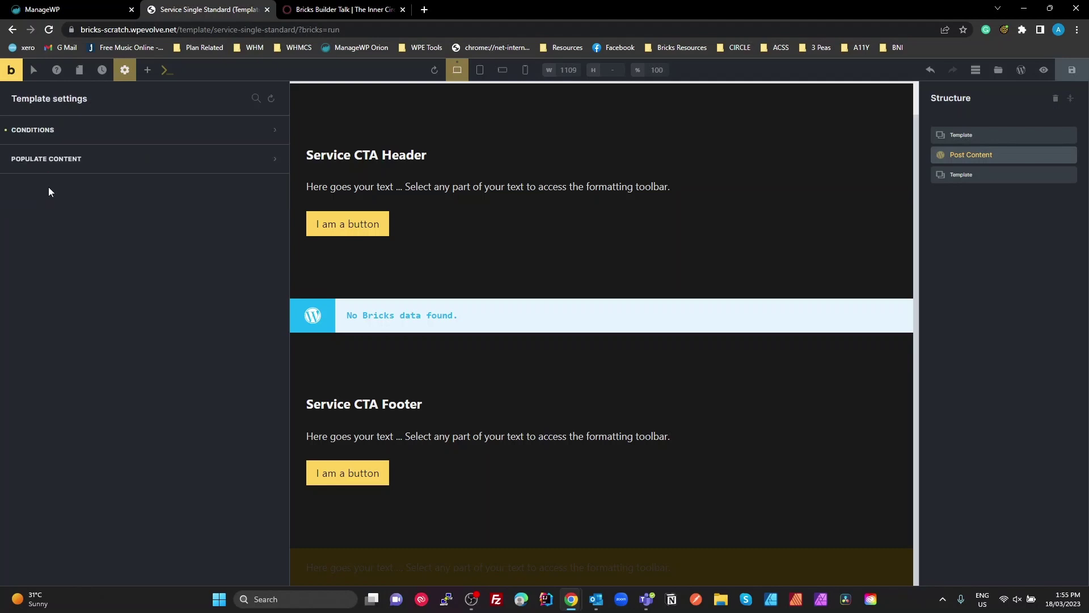
click(44, 132)
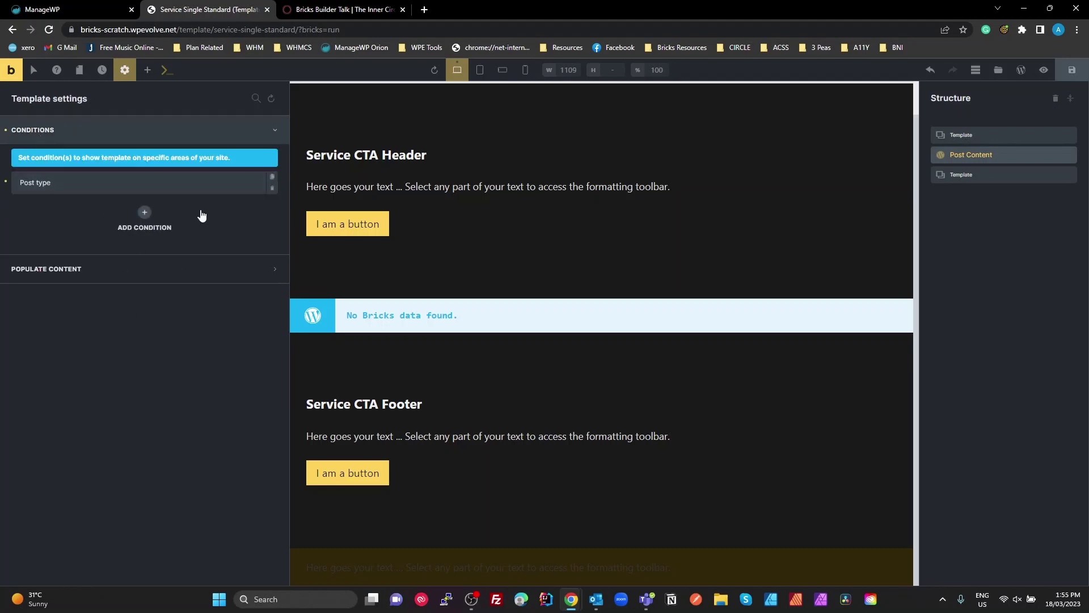
click(209, 183)
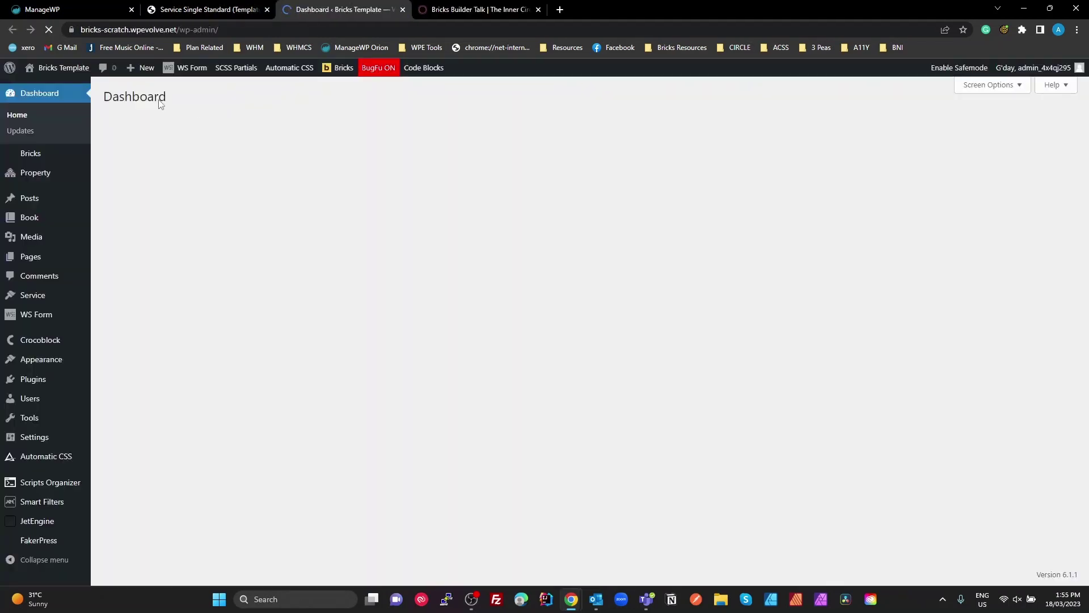
Open the Service B page in a new tab and confirm it shows page-not-found
click(33, 294)
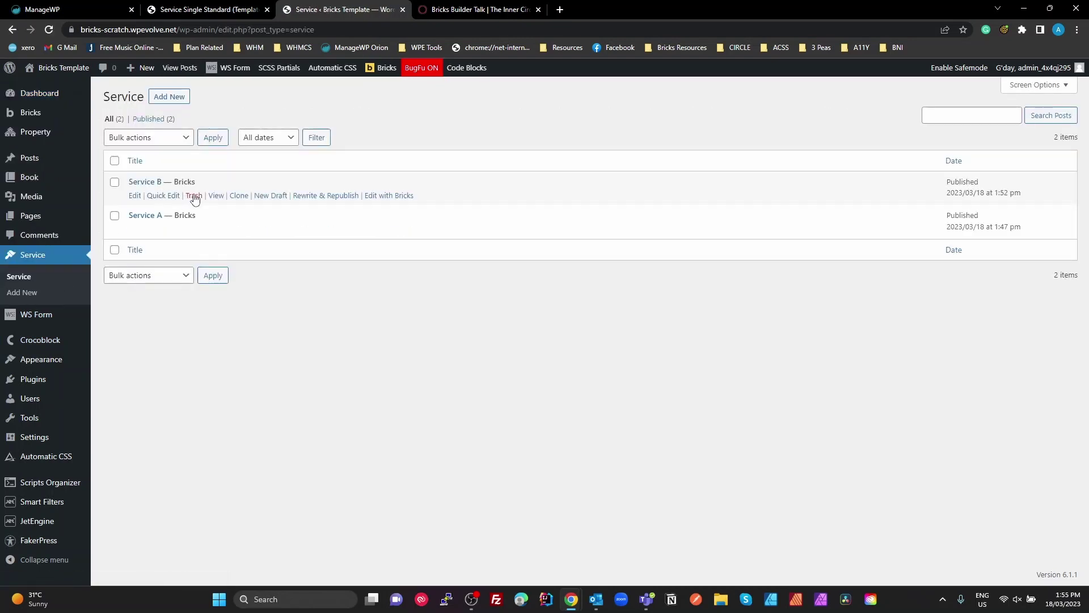
right_click(215, 195)
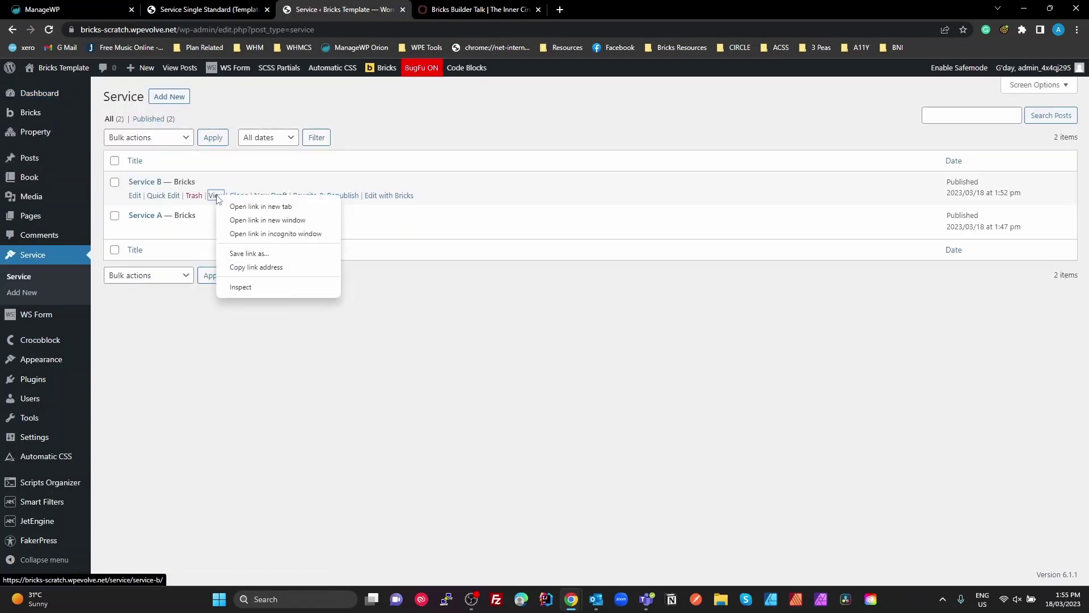
click(255, 207)
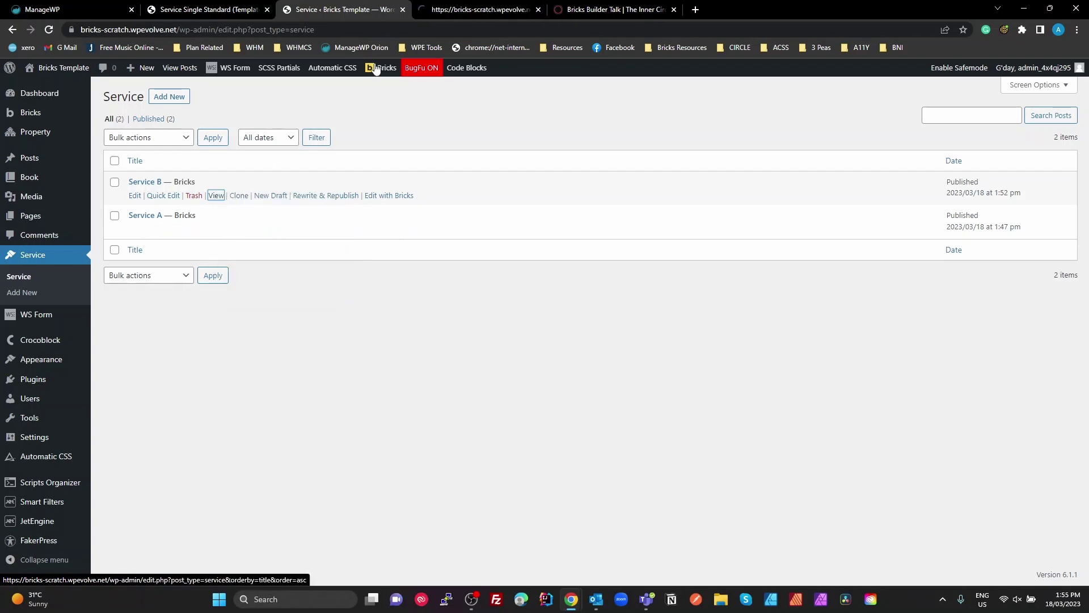
click(465, 12)
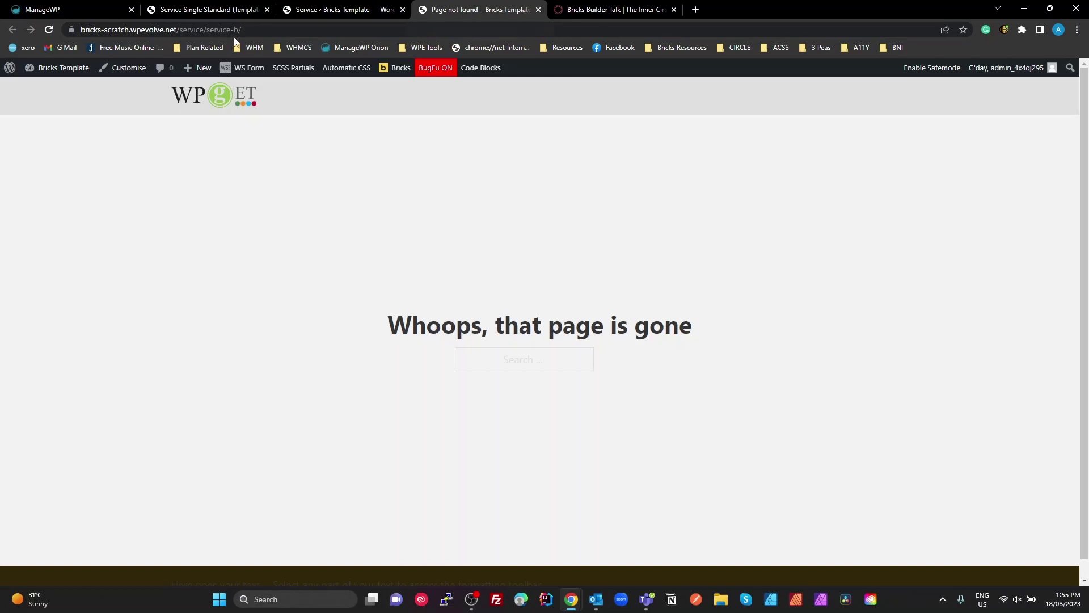
click(538, 11)
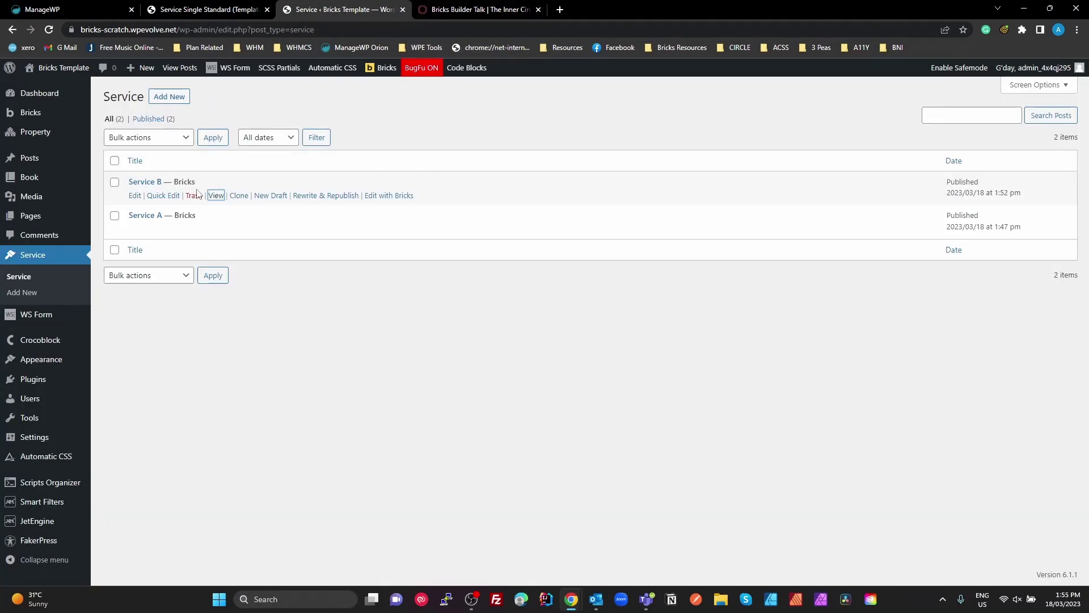
Check Service B's slug in Quick Edit, view the Service A page, then return to the list
click(165, 196)
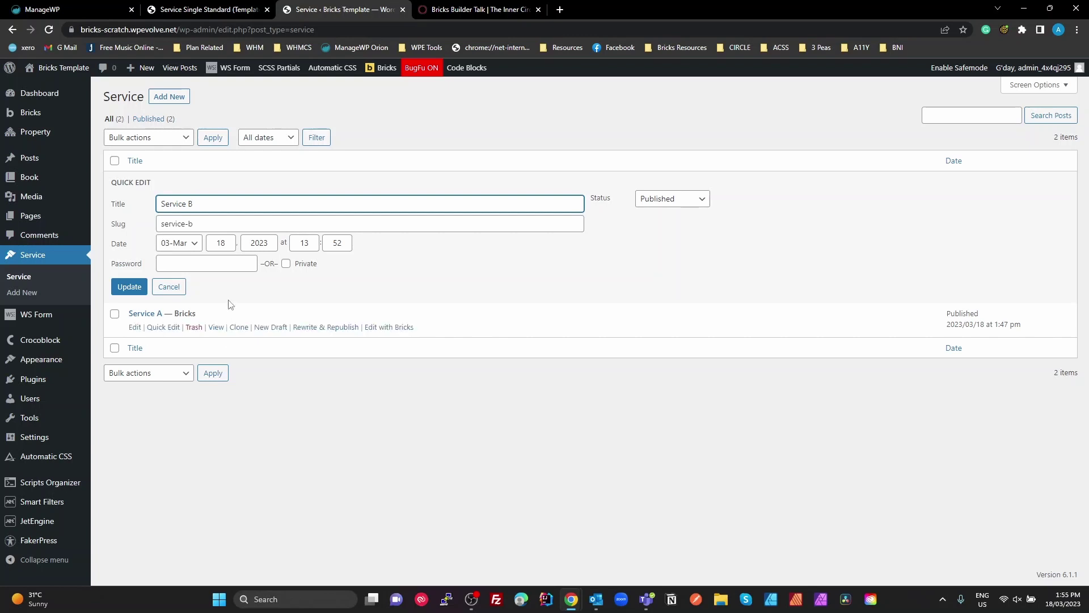
click(218, 329)
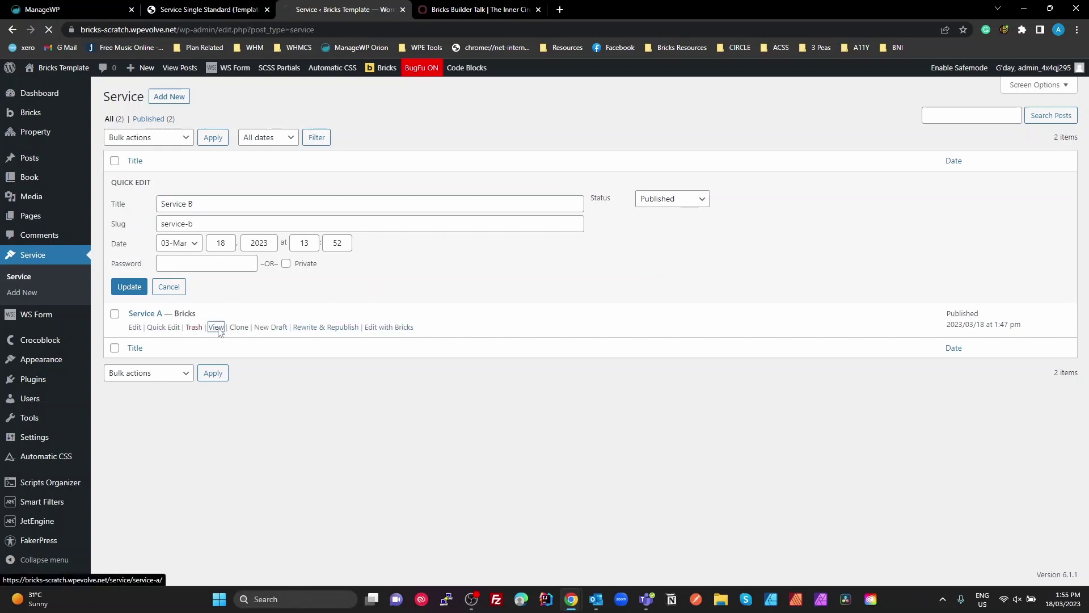
click(13, 29)
click(201, 10)
click(344, 10)
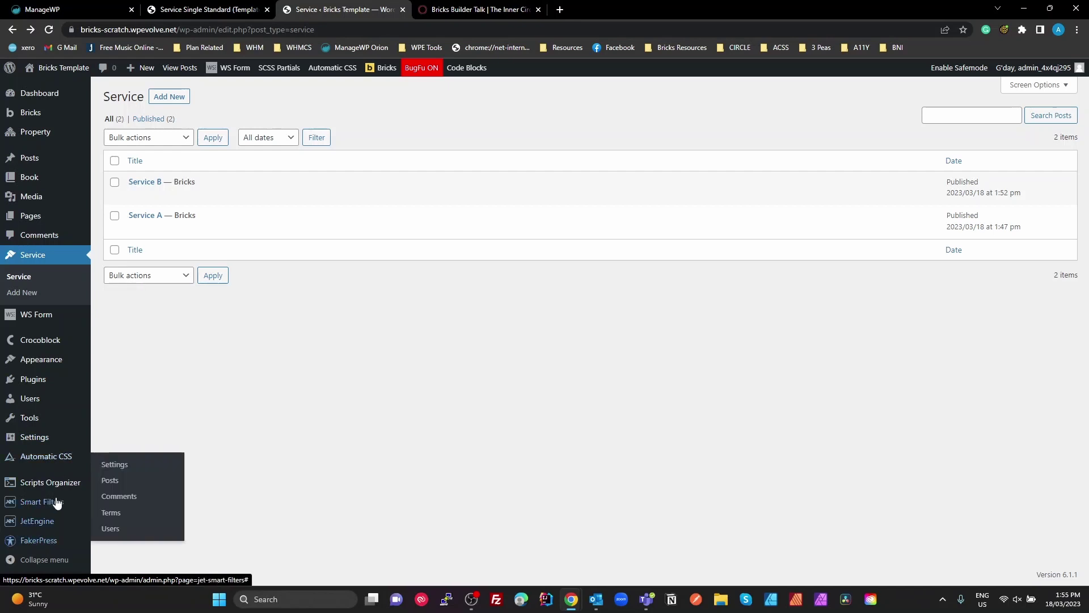
Re-save the Day and name permalink structure on Settings > Permalinks
mouse_move(50, 441)
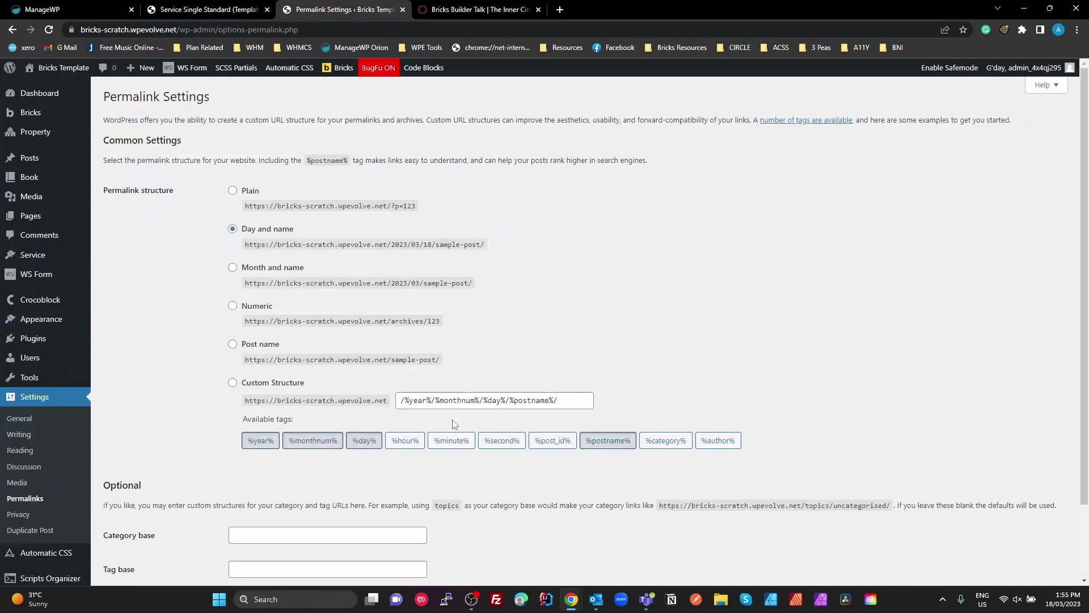
scroll(453, 424, down, 2)
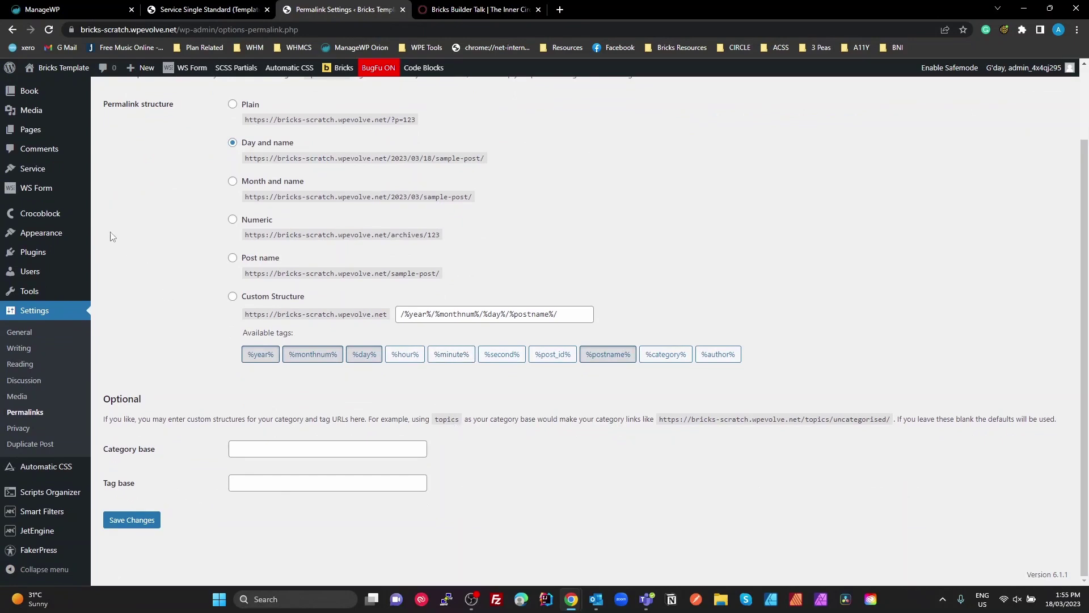
click(139, 520)
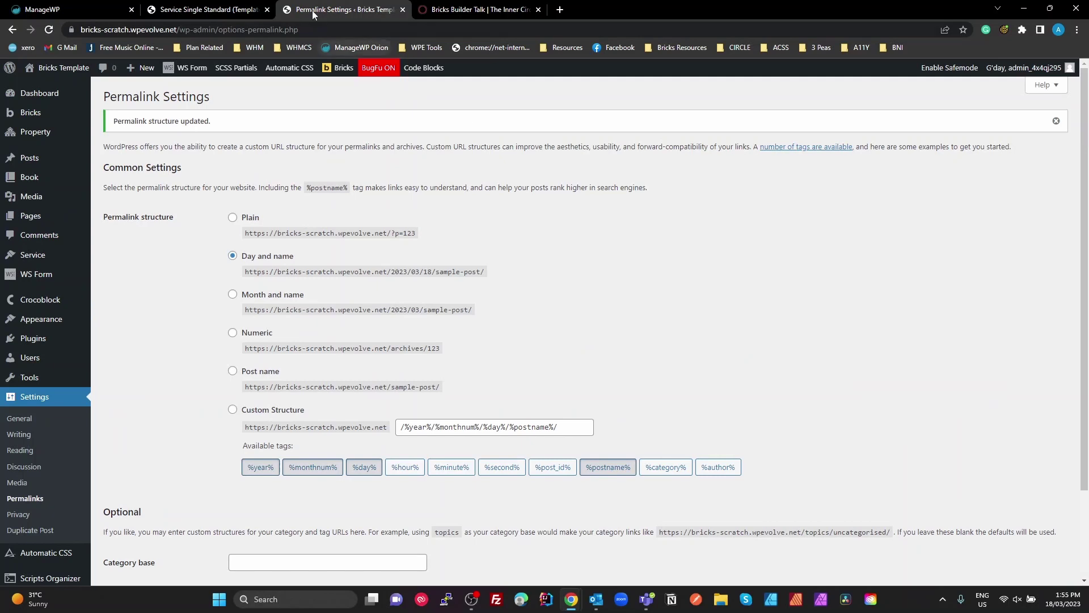
click(229, 11)
click(343, 11)
mouse_move(30, 264)
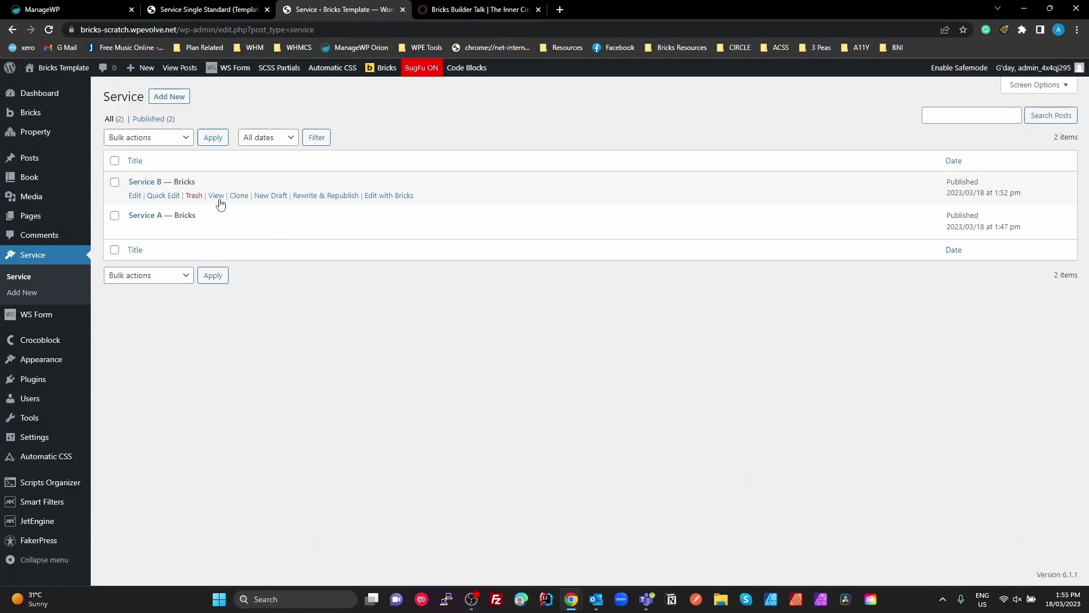
Open the Service B page in a new tab and review its CTA header section
right_click(220, 204)
click(236, 208)
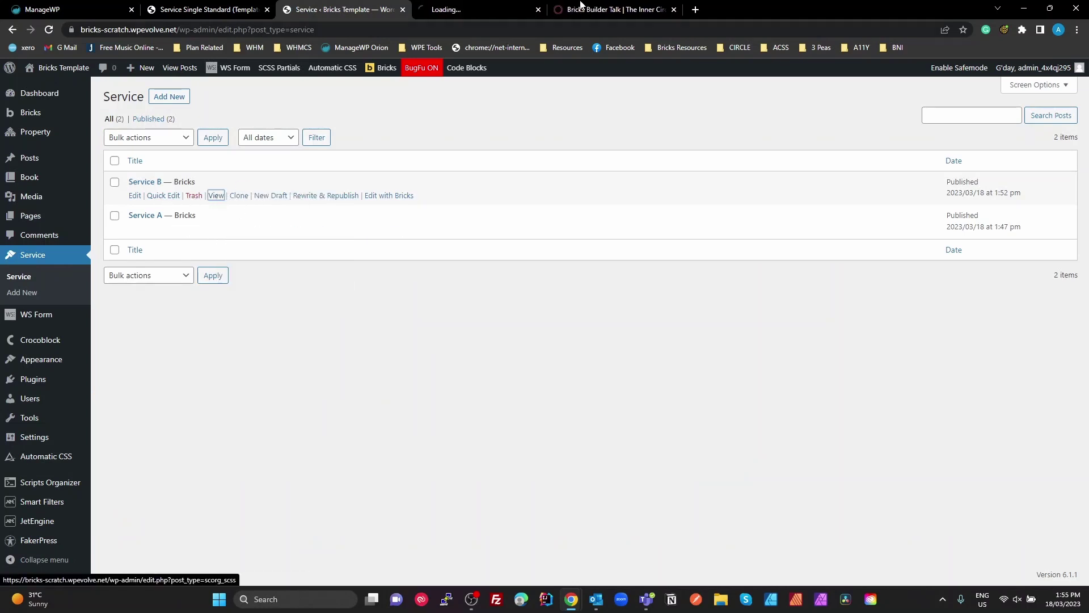
click(489, 13)
scroll(460, 214, down, 3)
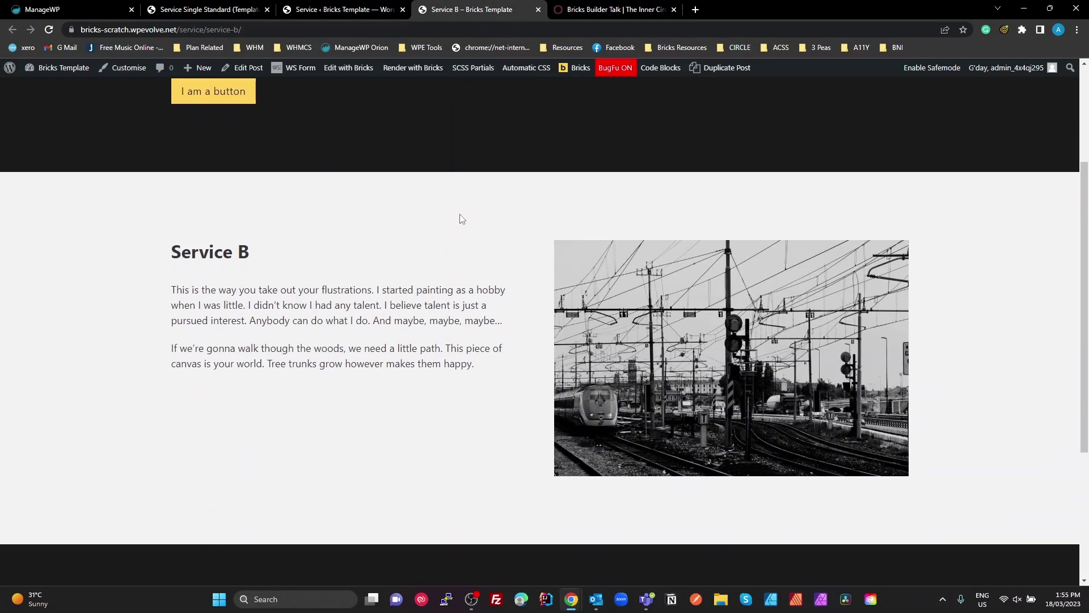
scroll(460, 219, up, 3)
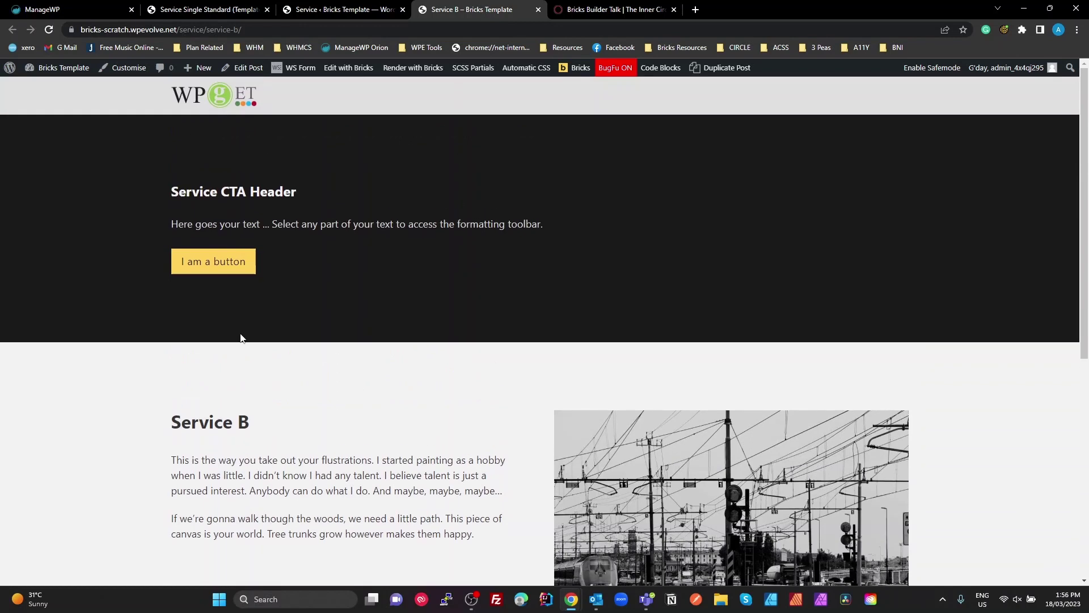
drag(210, 427, 233, 427)
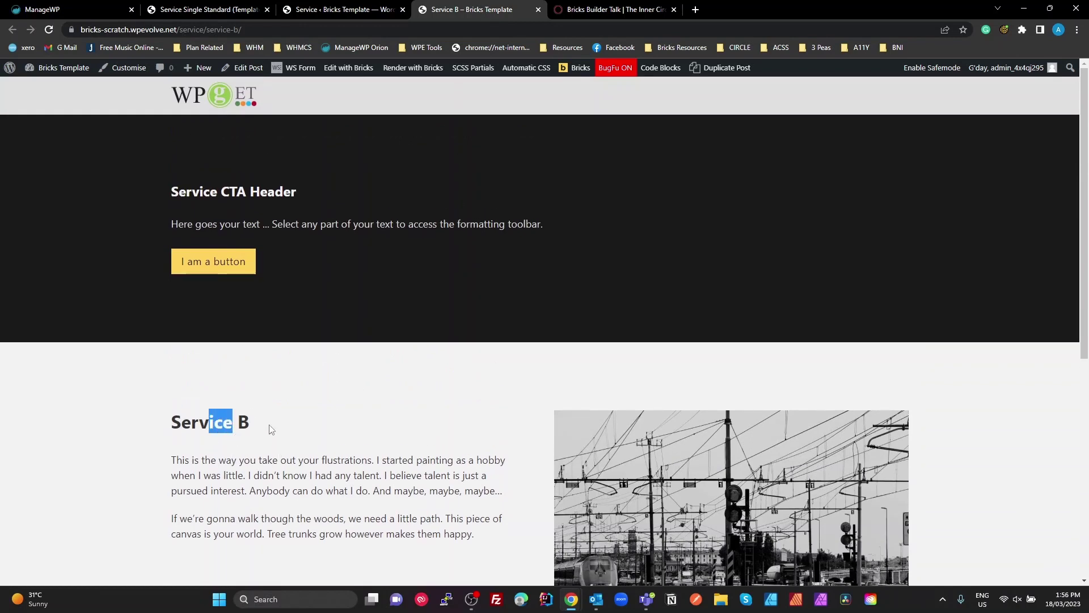
click(272, 430)
scroll(230, 409, down, 6)
scroll(275, 369, up, 4)
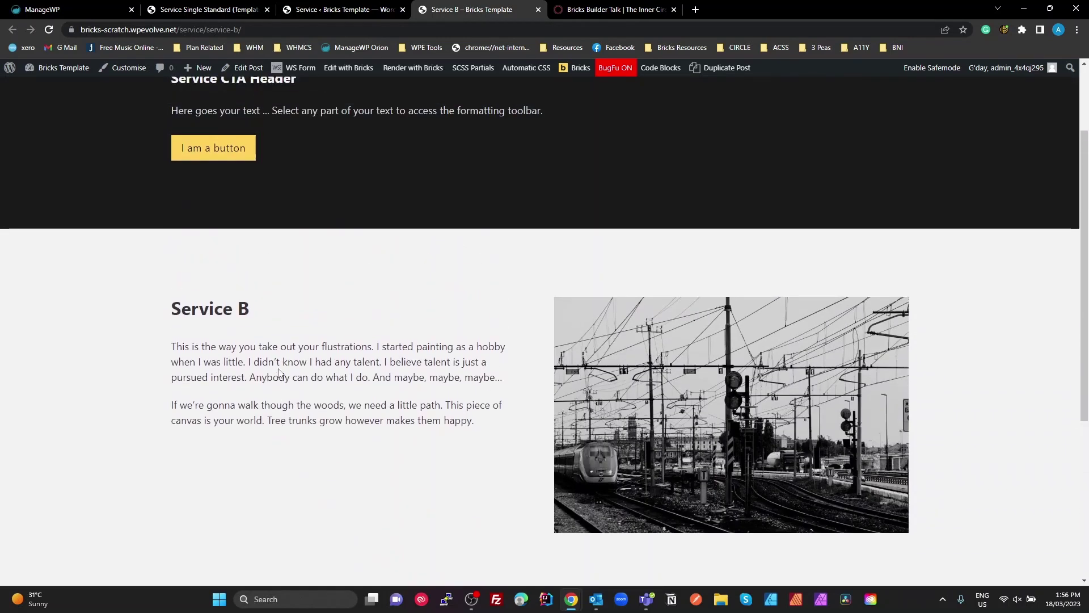
scroll(320, 332, up, 2)
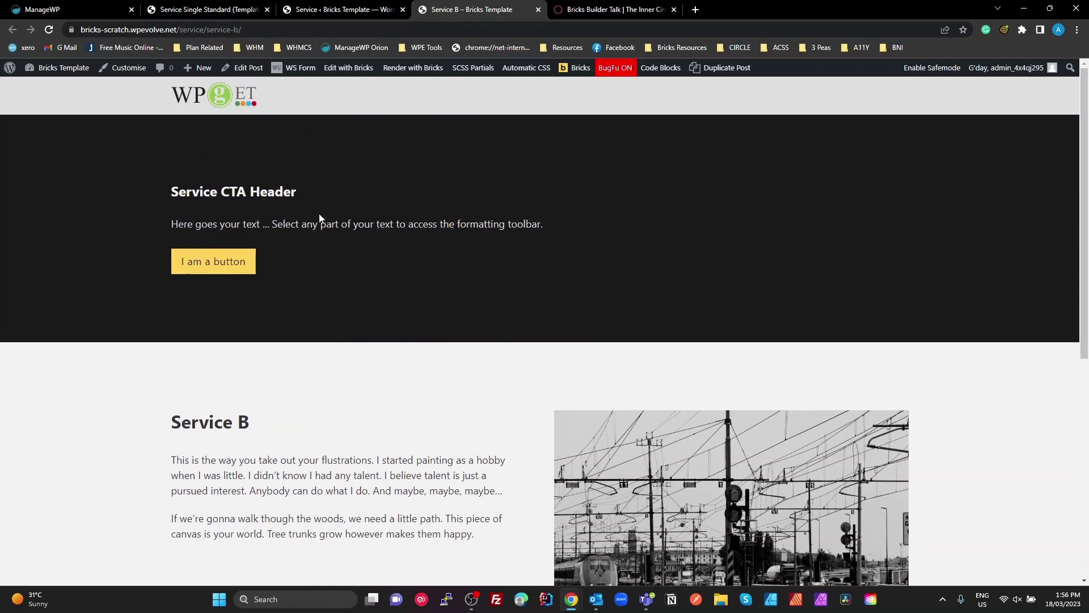
Open the Service A page in a new tab and compare it with Service B
click(341, 9)
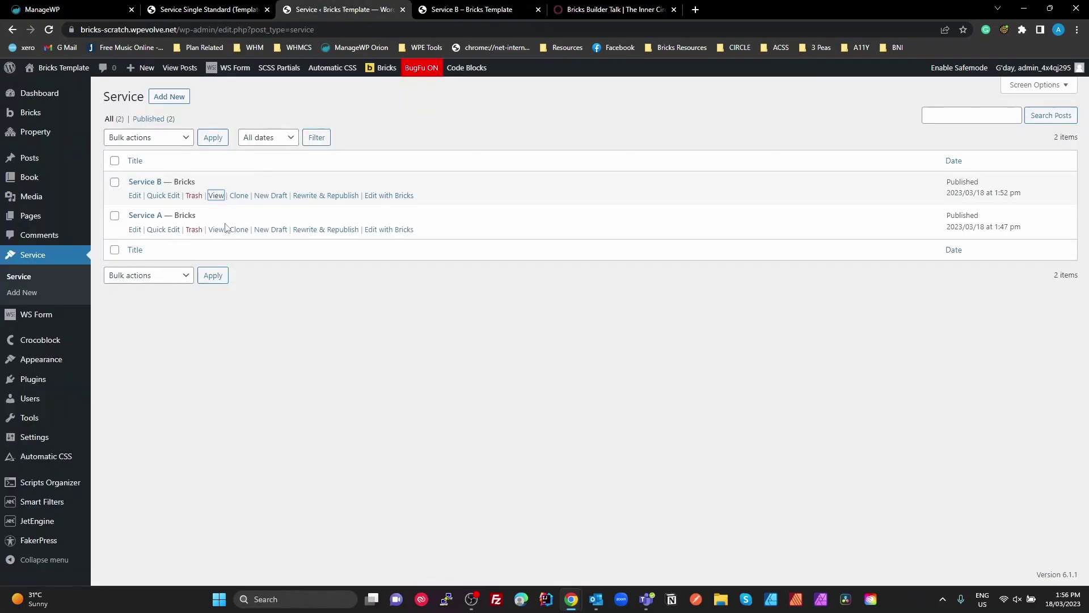
right_click(219, 232)
click(231, 243)
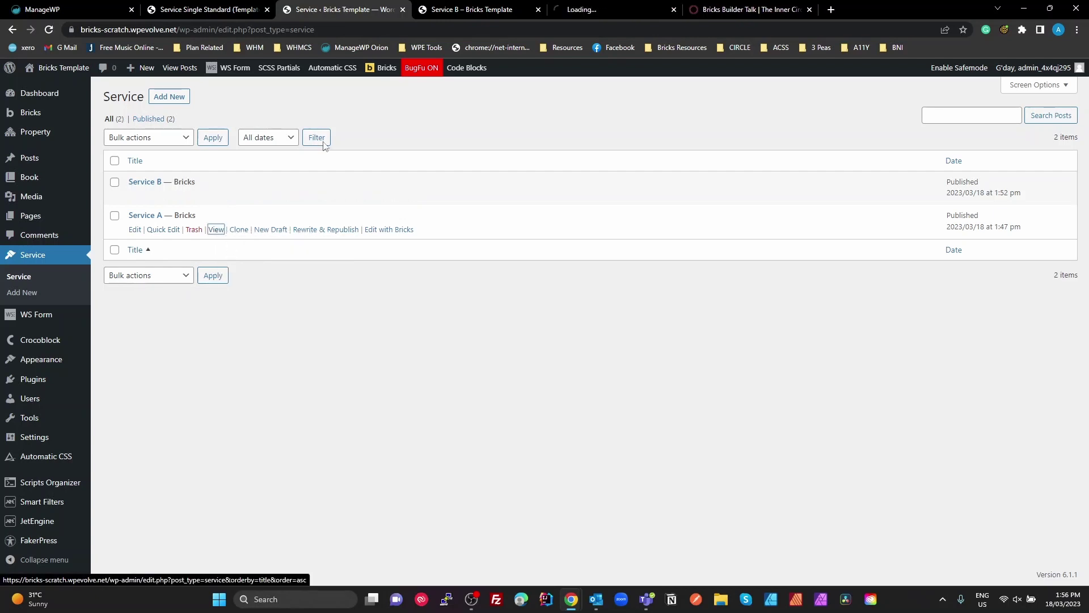
click(608, 11)
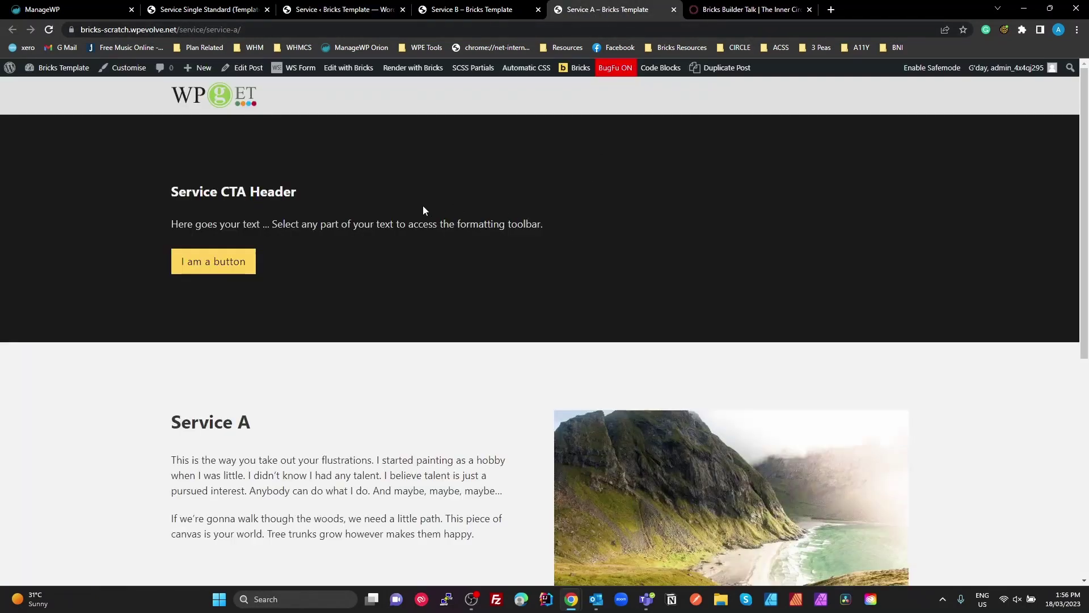
drag(191, 429, 267, 461)
click(296, 438)
click(511, 9)
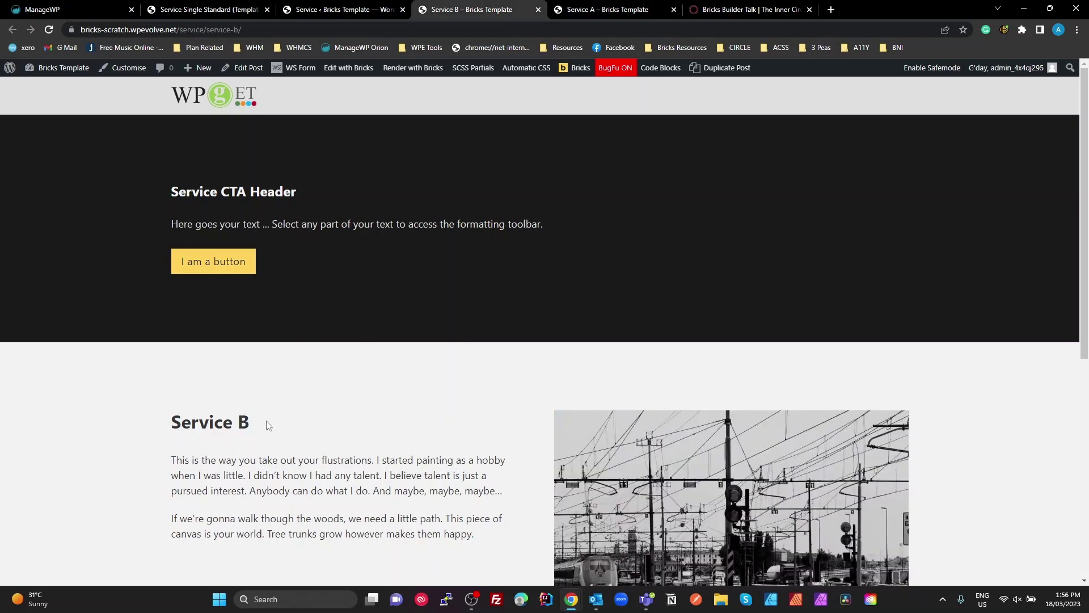
click(612, 8)
click(323, 12)
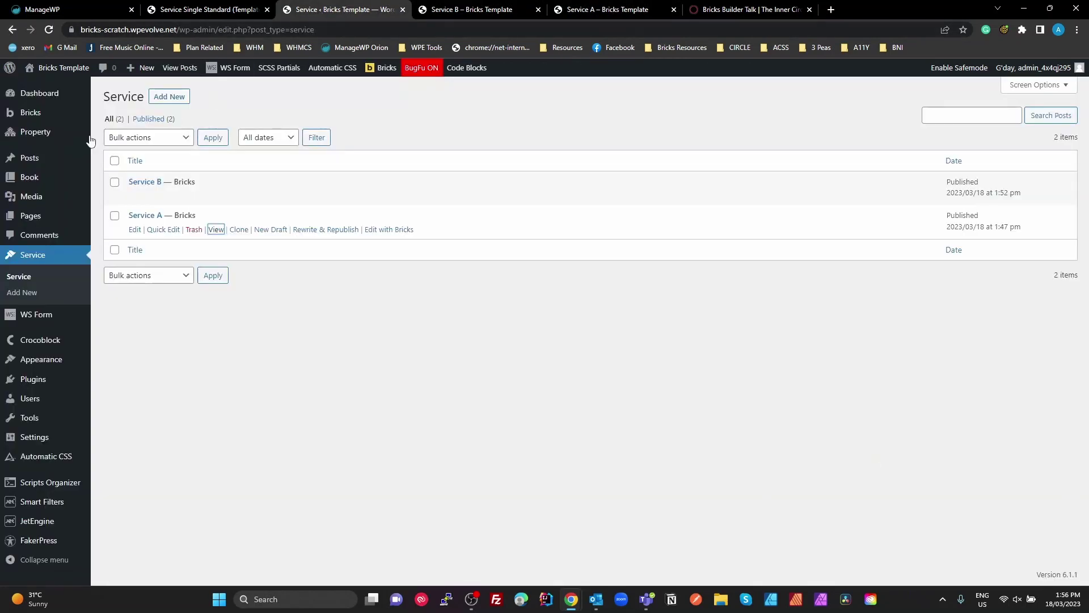
Change the Service CTA Header heading to 'Service CTA Header MODIFIED' and save the template
mouse_move(34, 118)
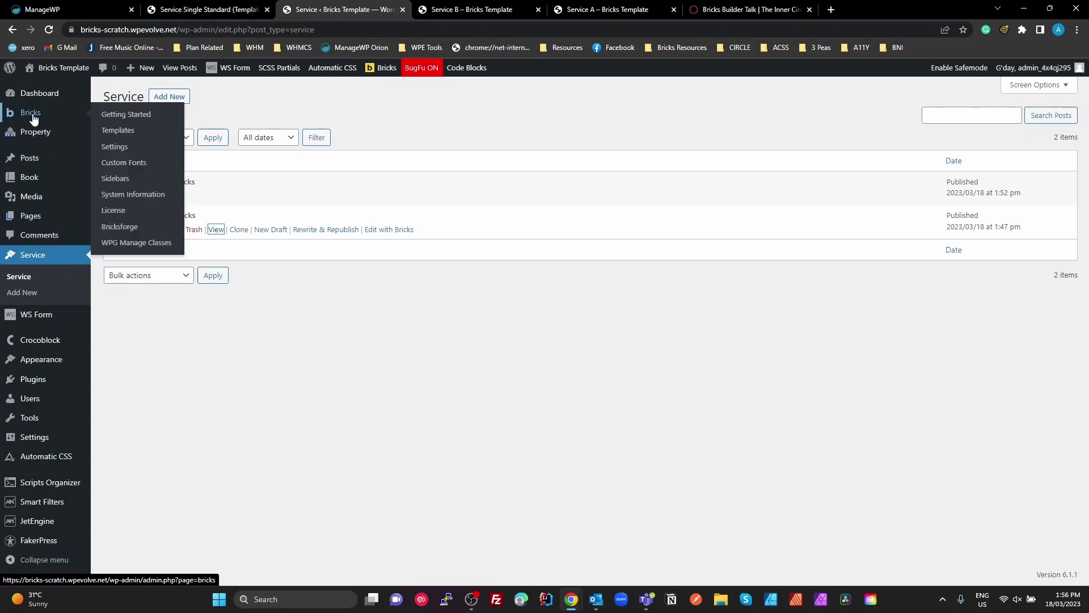
click(118, 132)
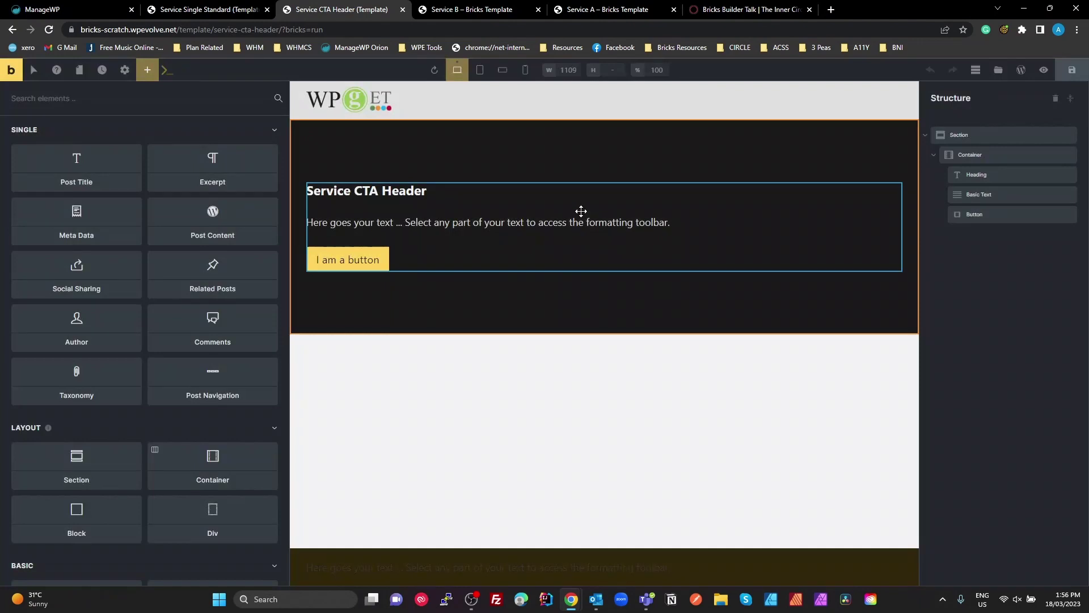
click(396, 193)
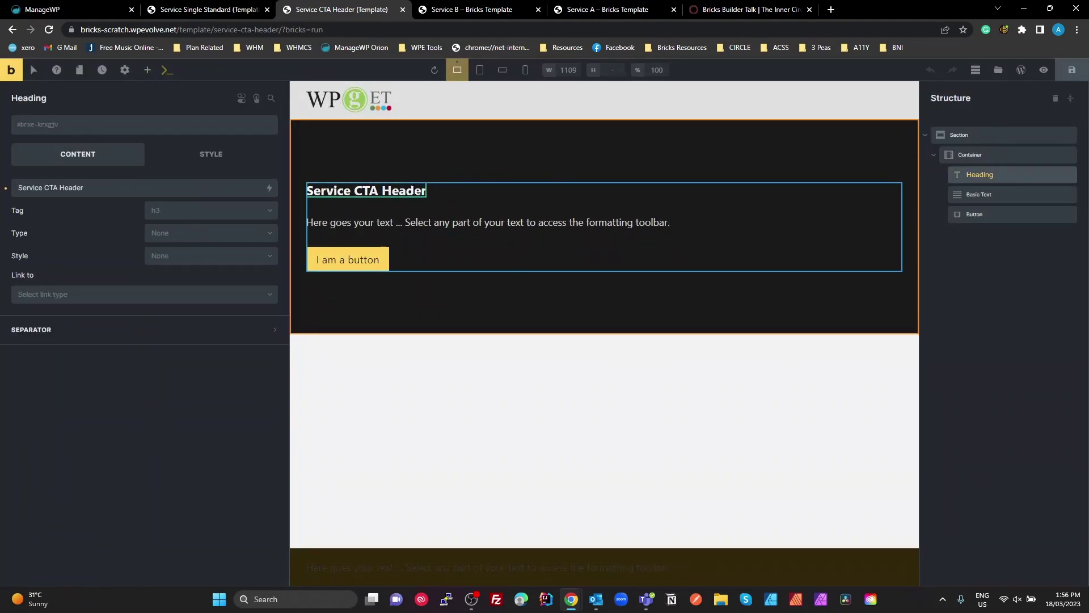
text(MIDIFIED)
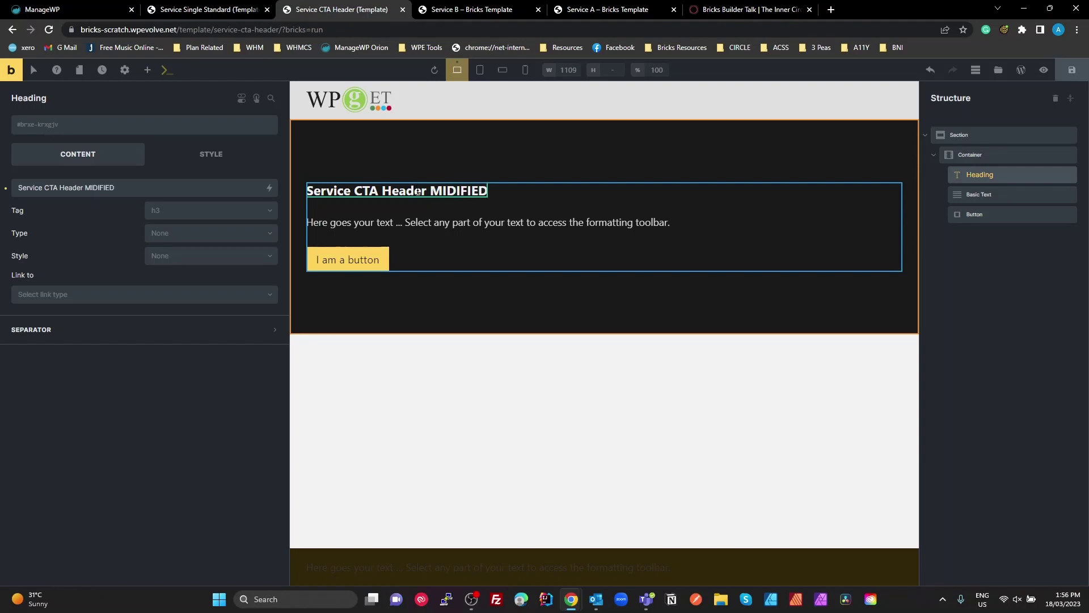
key(BackSpace)
text(O)
double_click(475, 190)
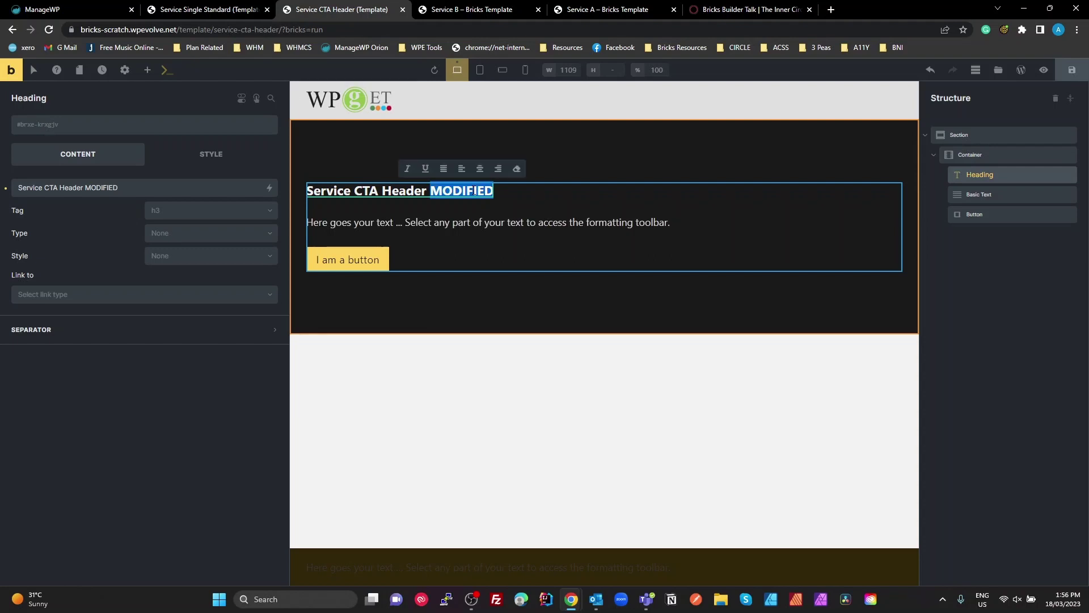
click(1072, 70)
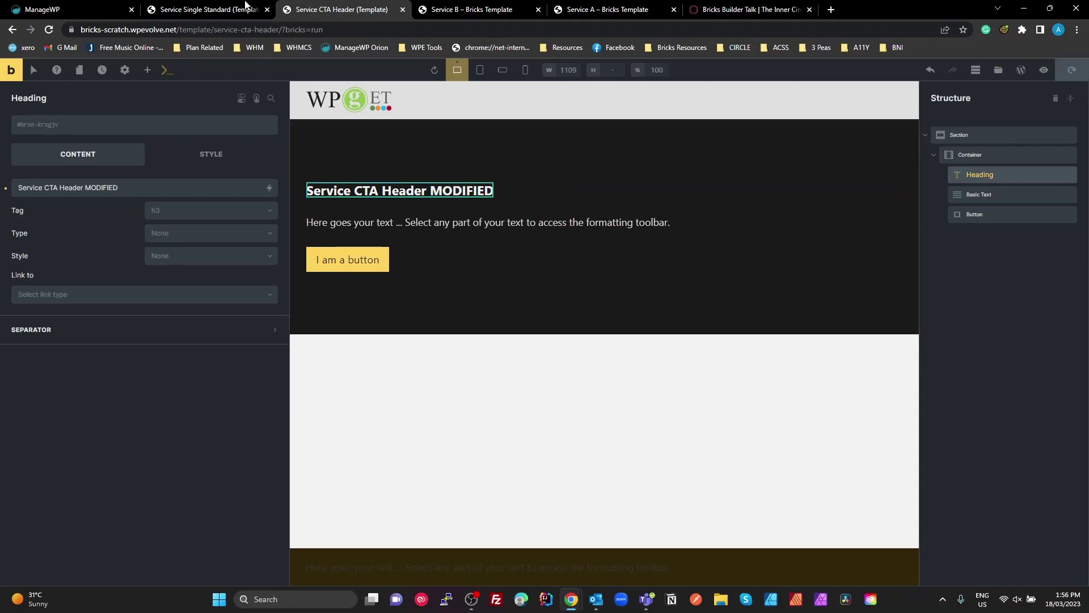
Glance at the Service Single Standard template and Service B page, then return to the CTA Header template
click(202, 10)
click(440, 12)
click(352, 7)
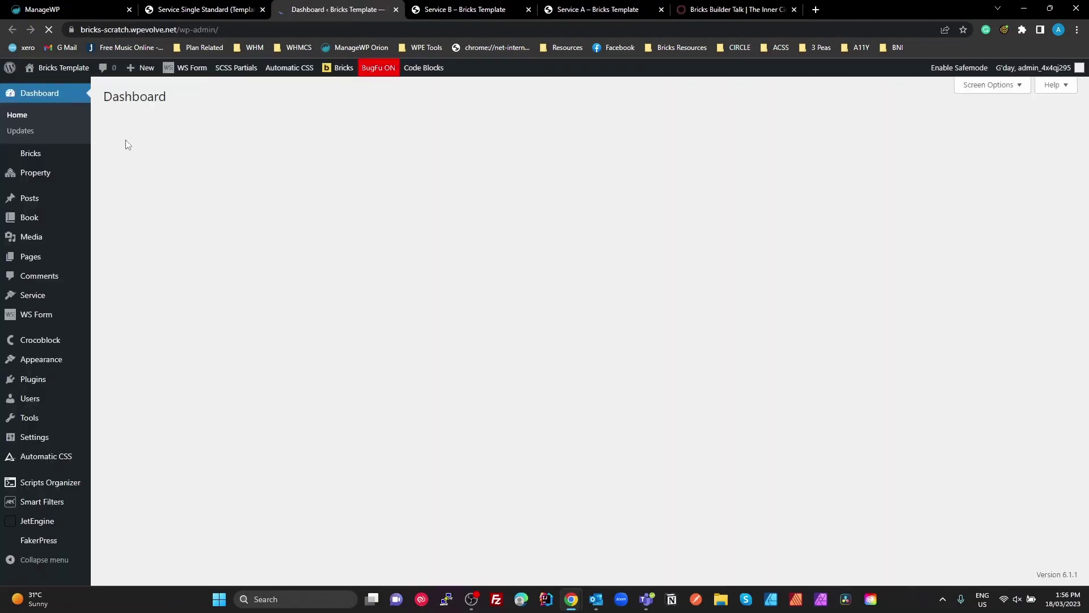
Append MODIFIED to the Service CTA Footer template heading and save it
mouse_move(31, 153)
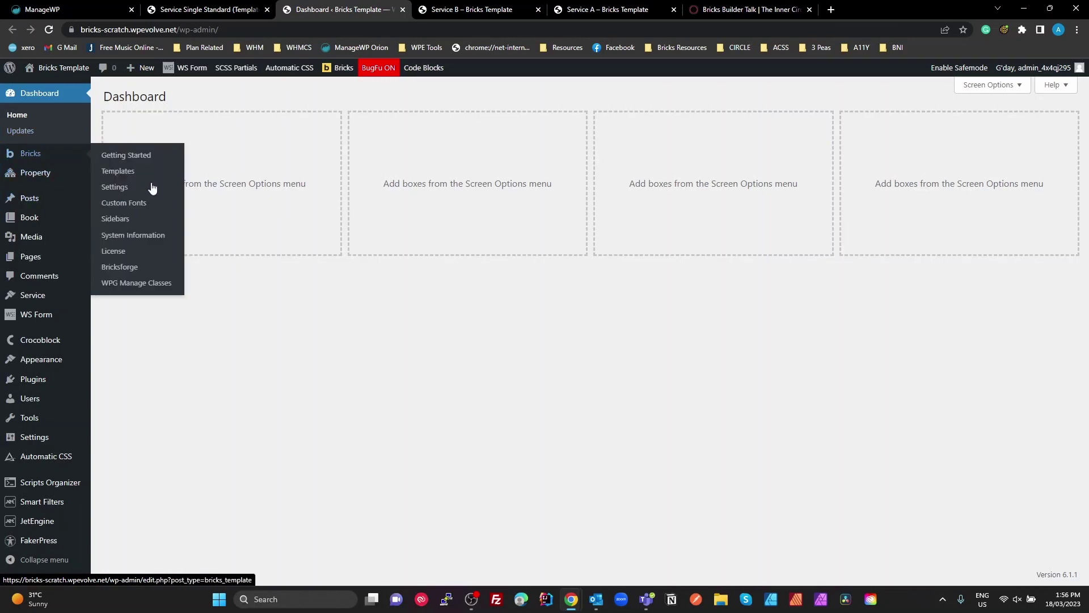
click(118, 172)
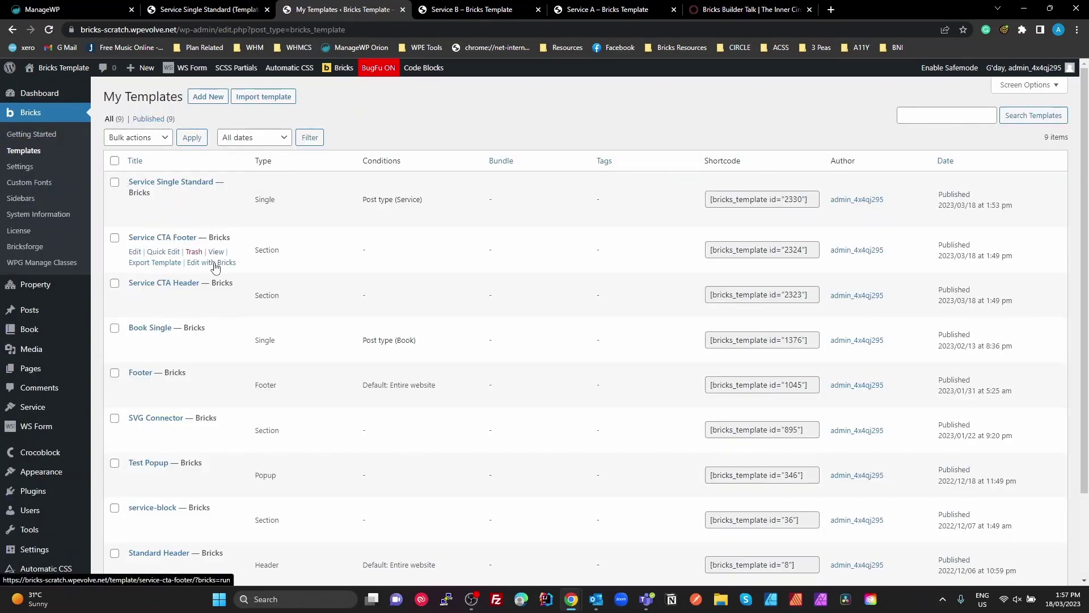
click(215, 262)
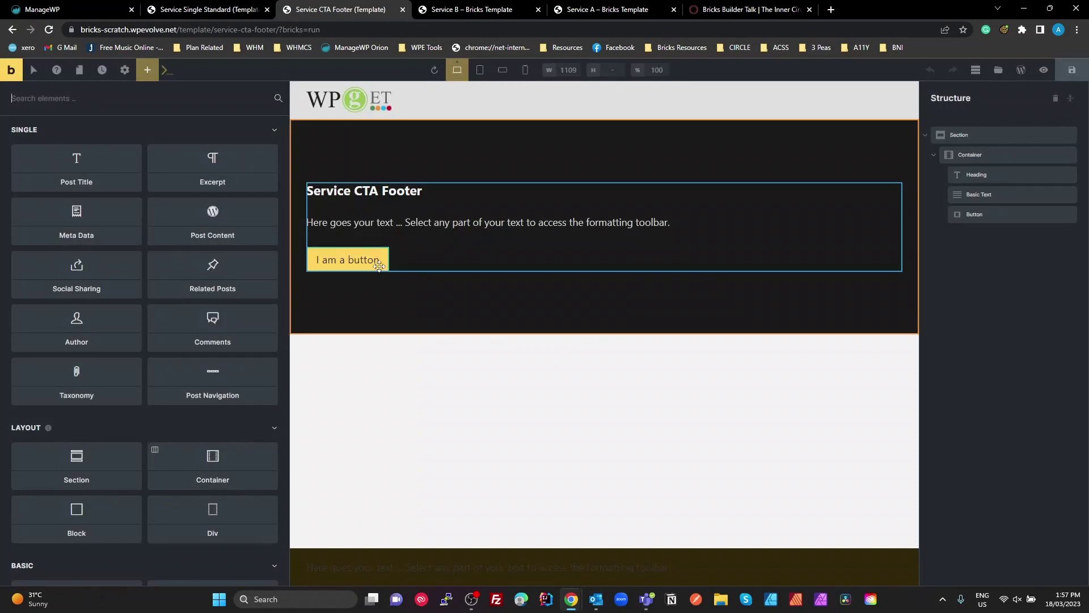
click(410, 191)
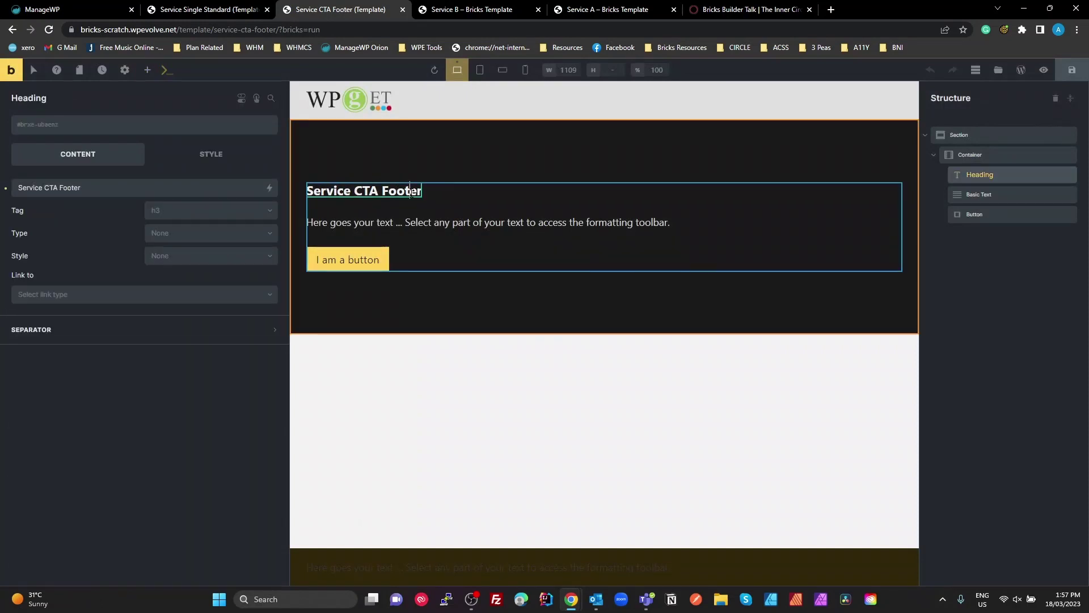
text(MODIFIED)
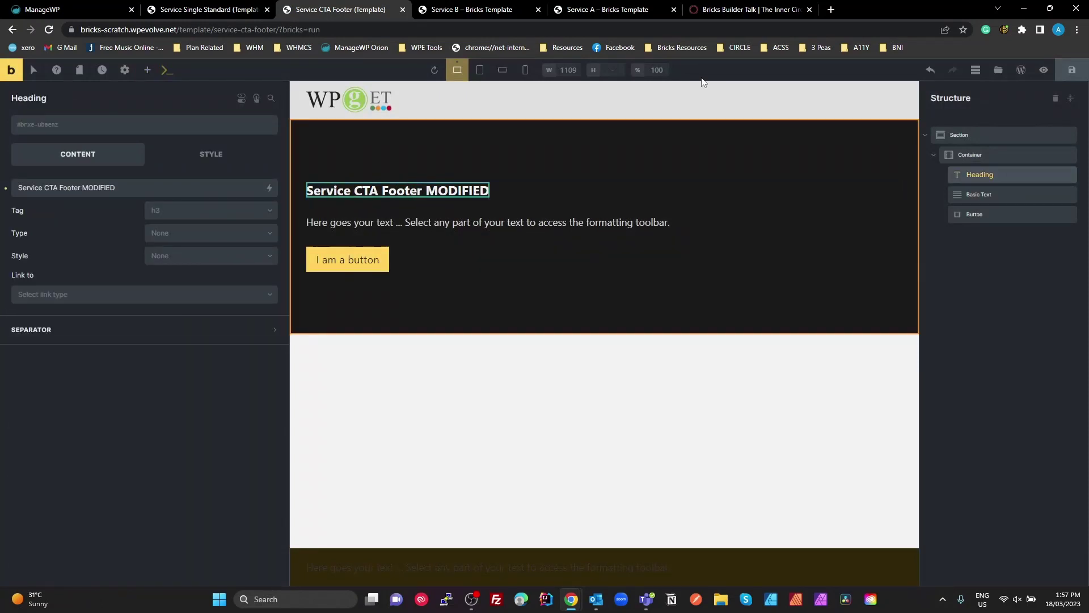
click(1074, 71)
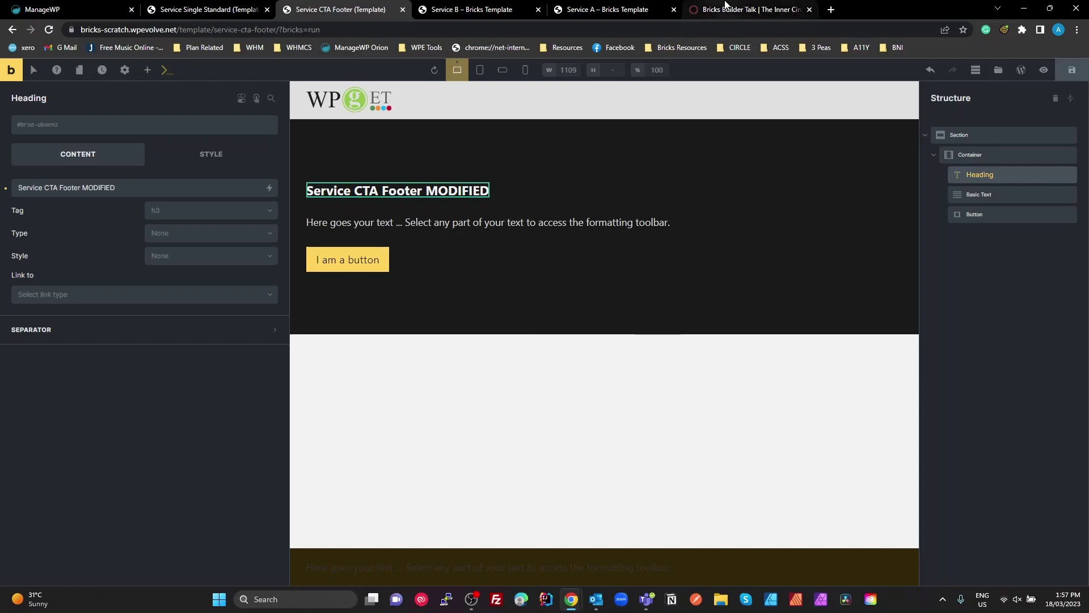
click(470, 11)
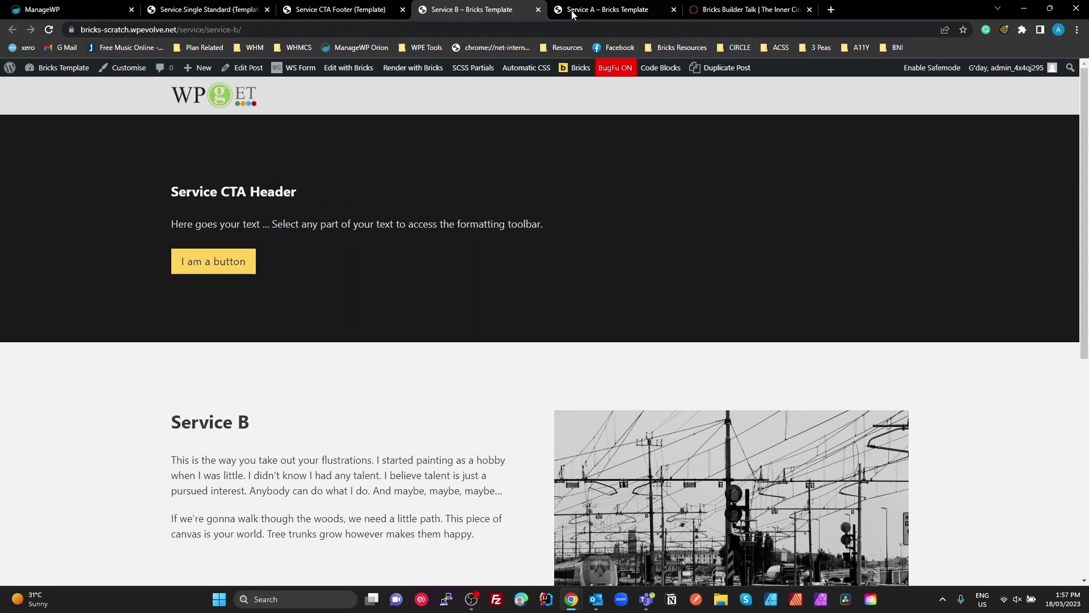
Reload Service B and compare it with Service A, both showing the MODIFIED CTA heading
click(48, 29)
double_click(337, 183)
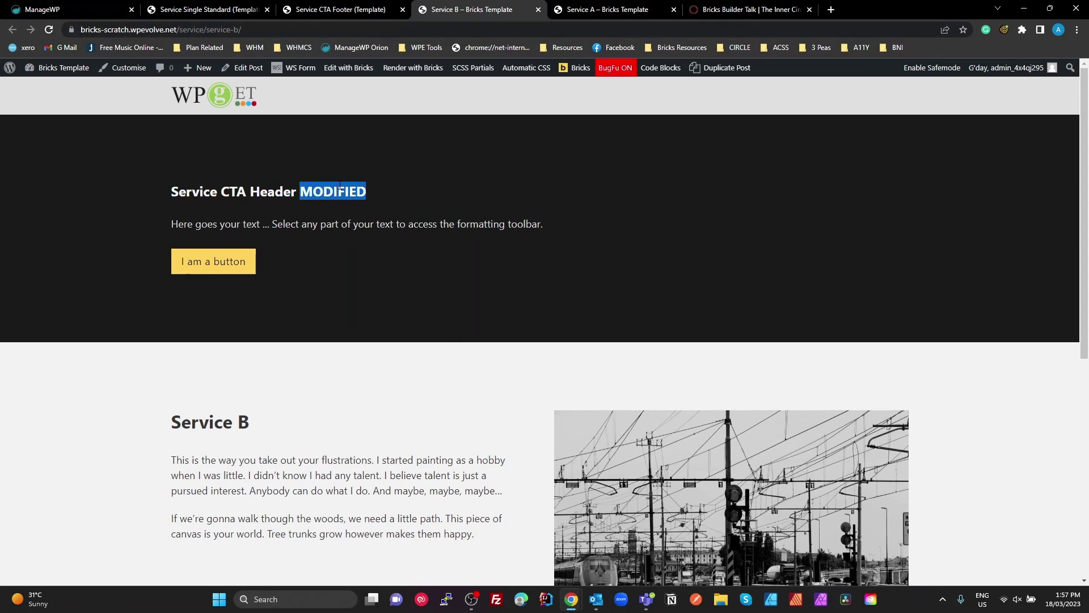
scroll(340, 227, down, 7)
scroll(351, 381, up, 7)
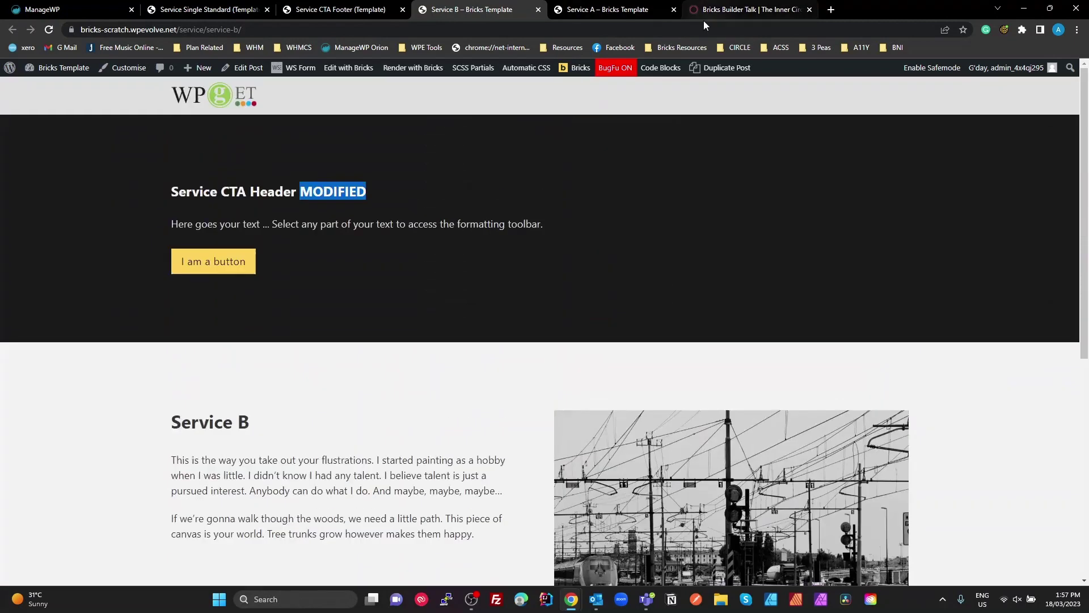
click(618, 10)
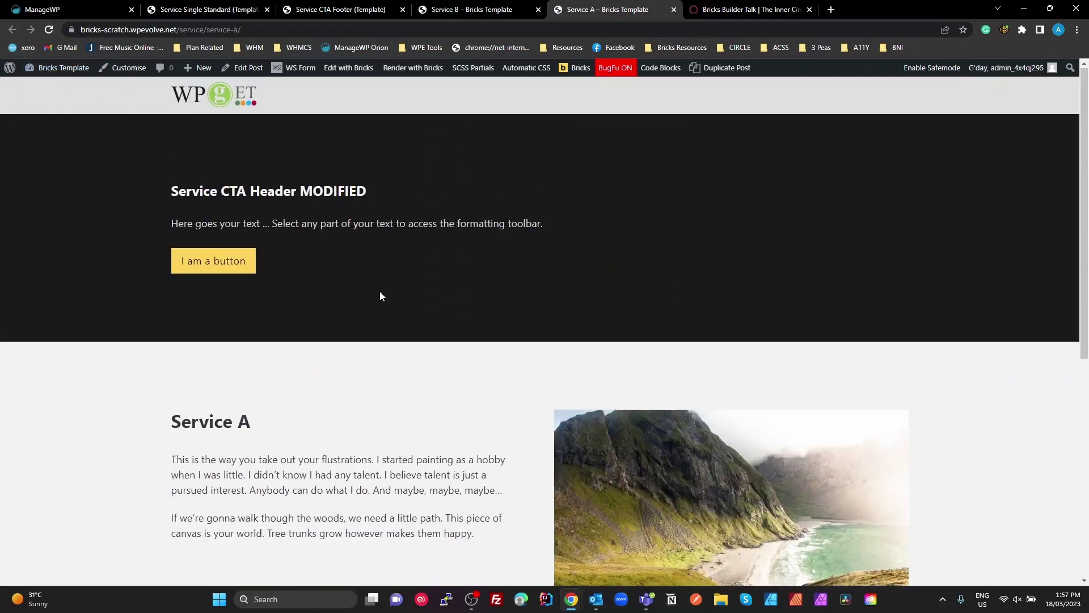
scroll(380, 294, down, 7)
scroll(357, 340, up, 7)
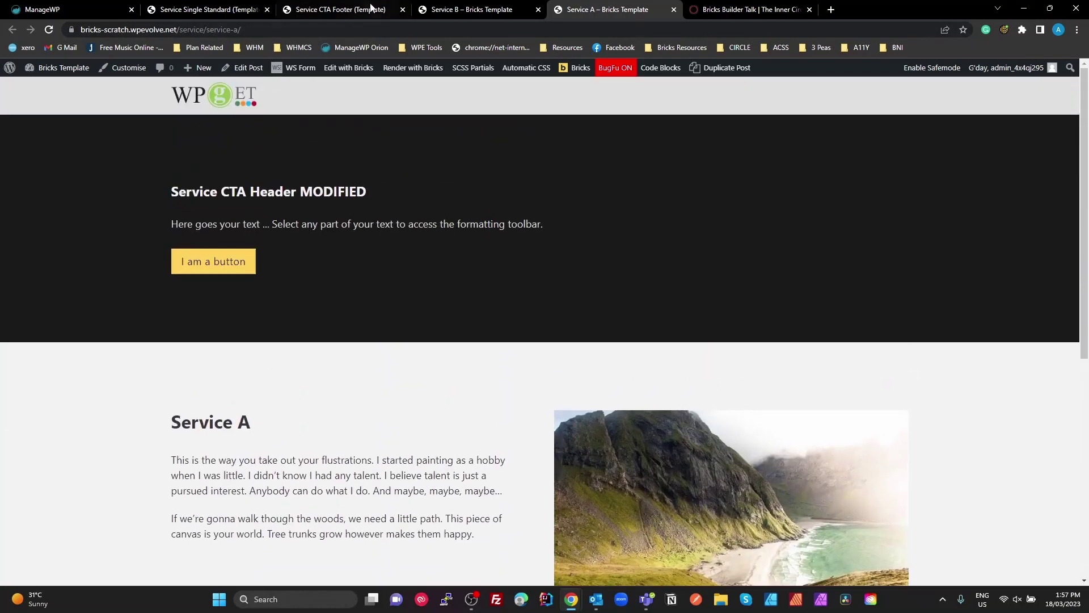
click(346, 9)
click(243, 12)
Close the Service CTA Footer template tab
click(307, 10)
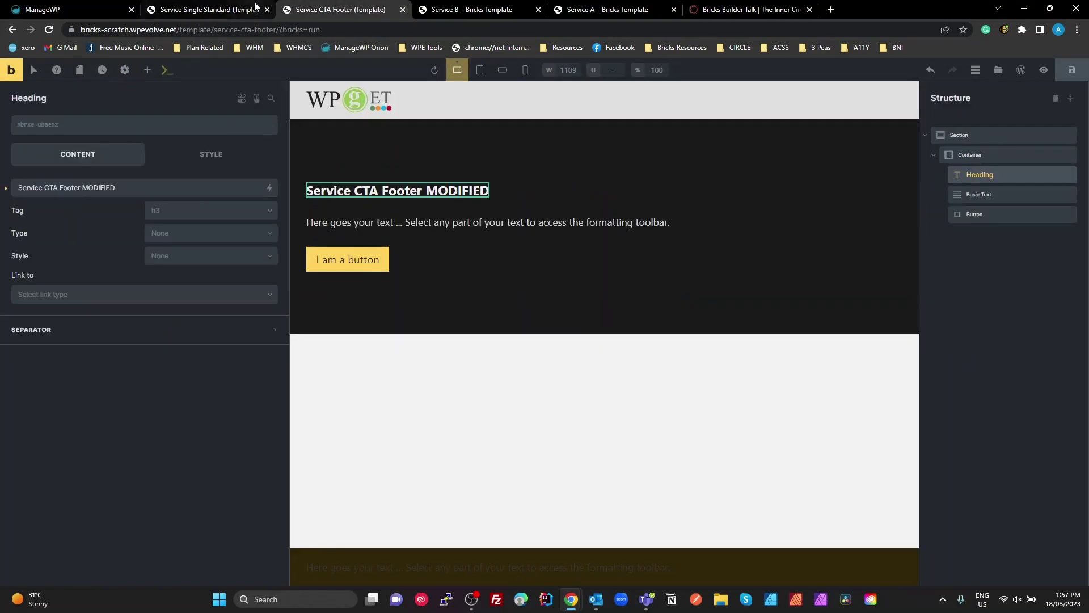
click(233, 10)
click(402, 10)
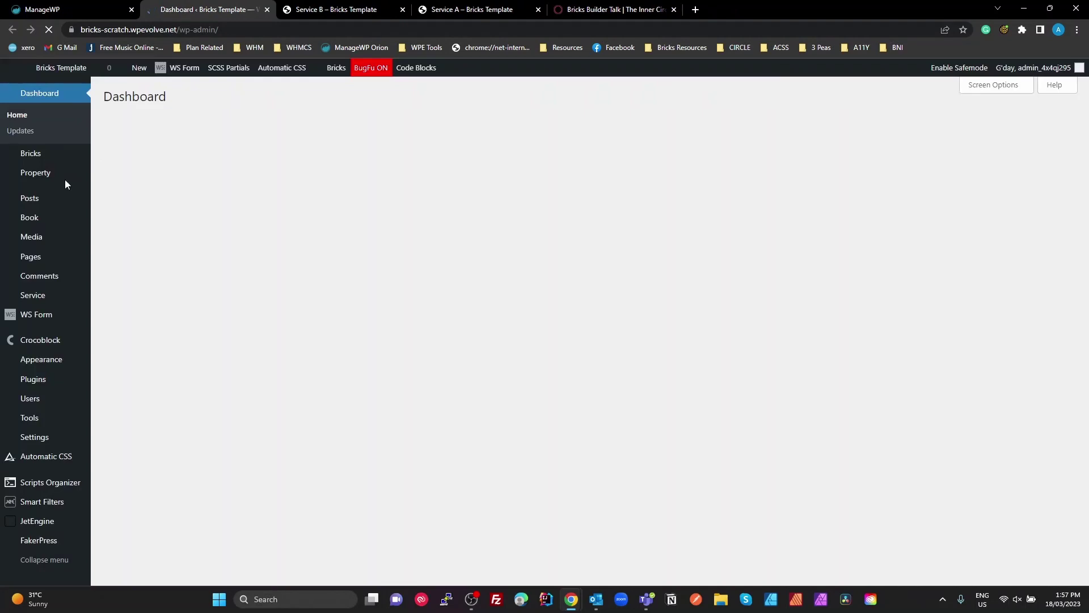
Clone Service A as a new draft and open the copy in Bricks
click(38, 296)
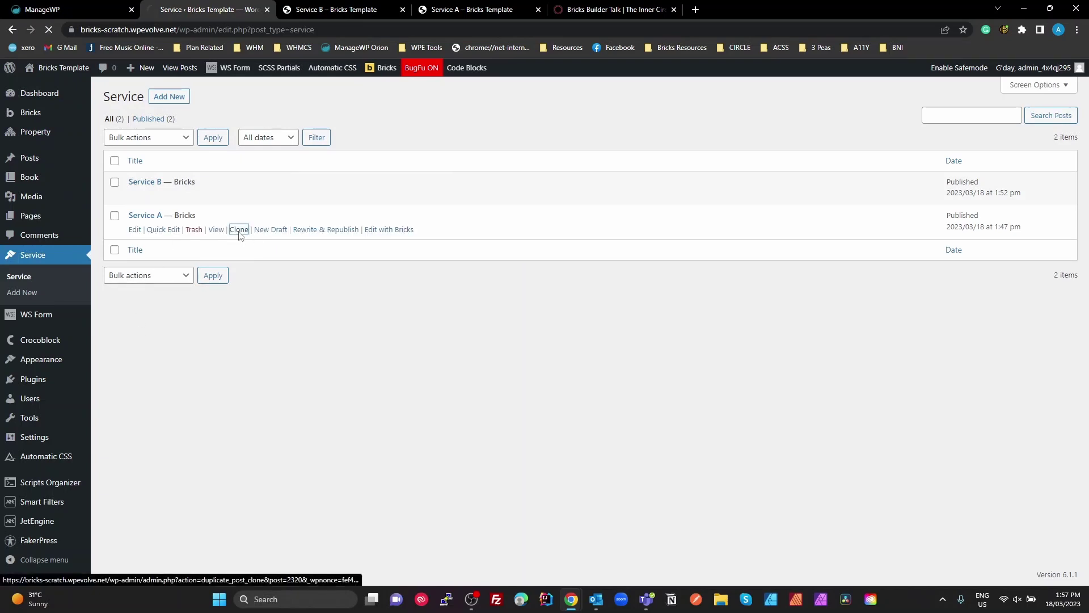
click(239, 230)
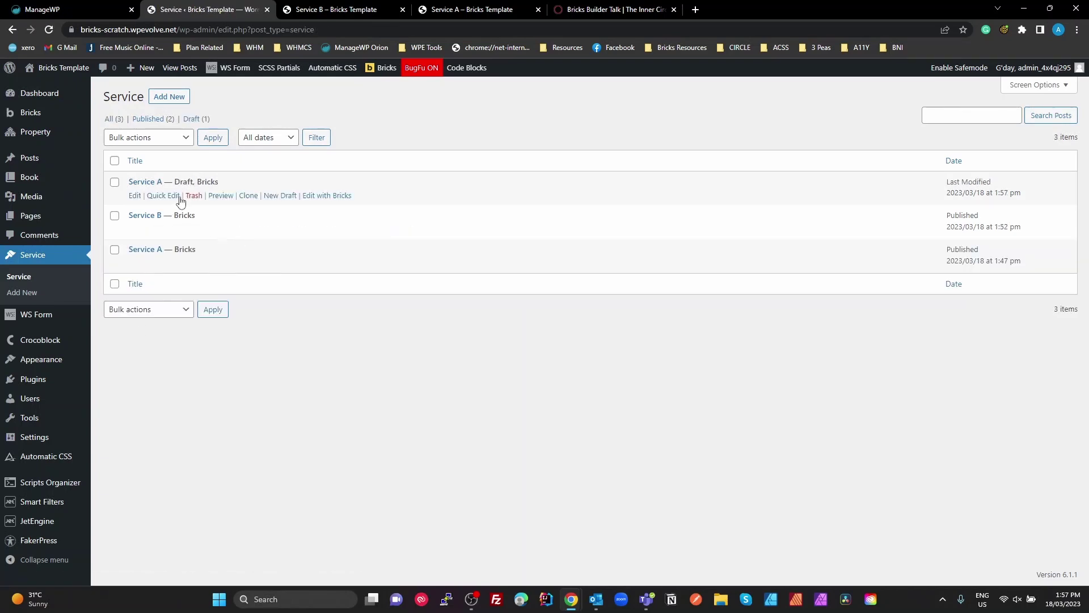
click(326, 196)
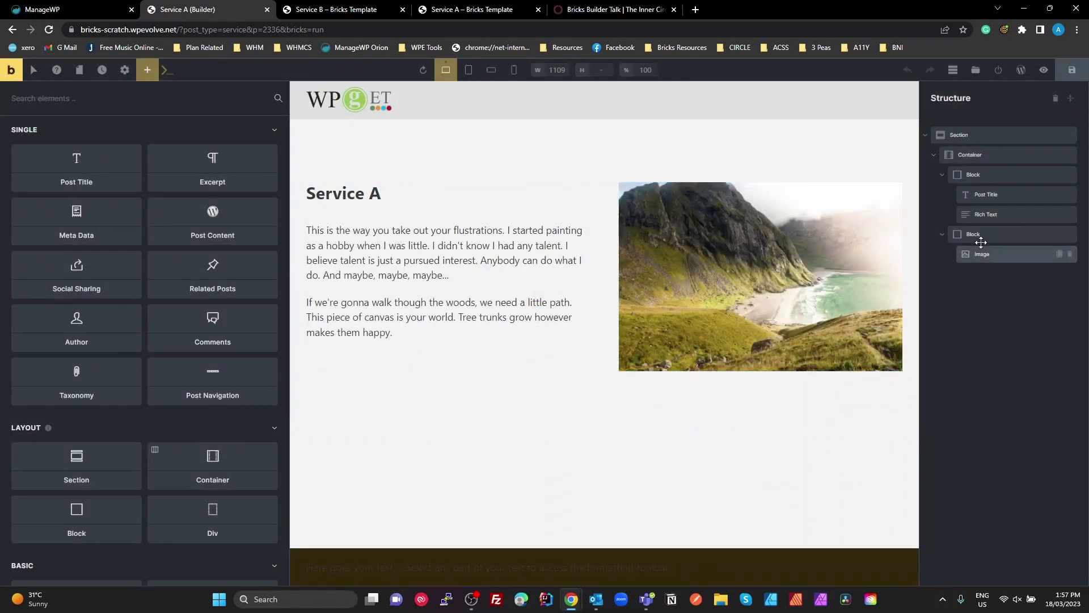
Move the text block above the image block and paste replacement paragraphs into the Rich Text
drag(961, 239, 958, 169)
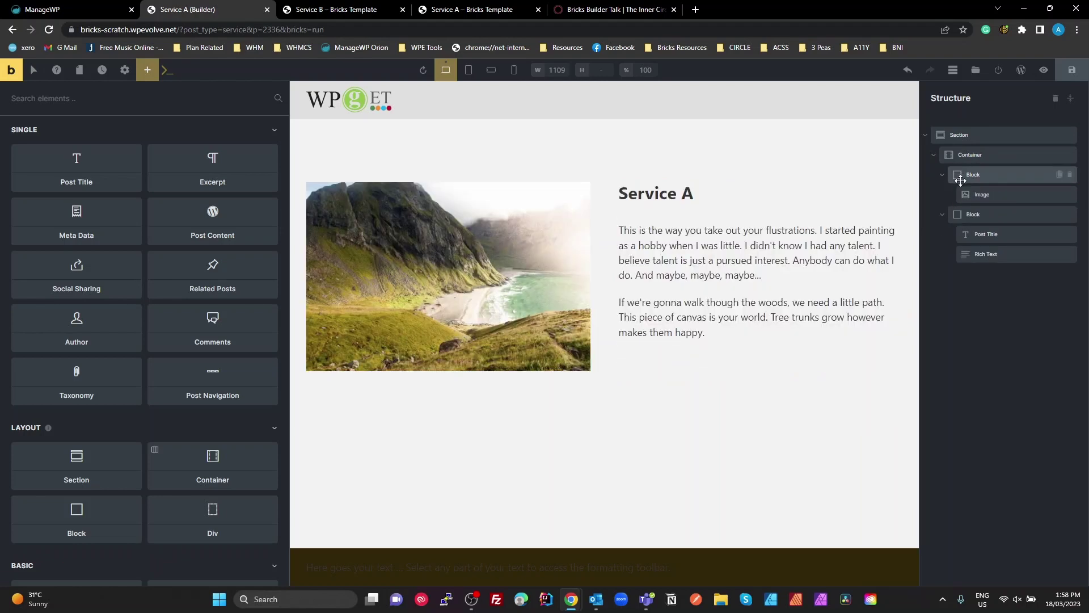
click(964, 214)
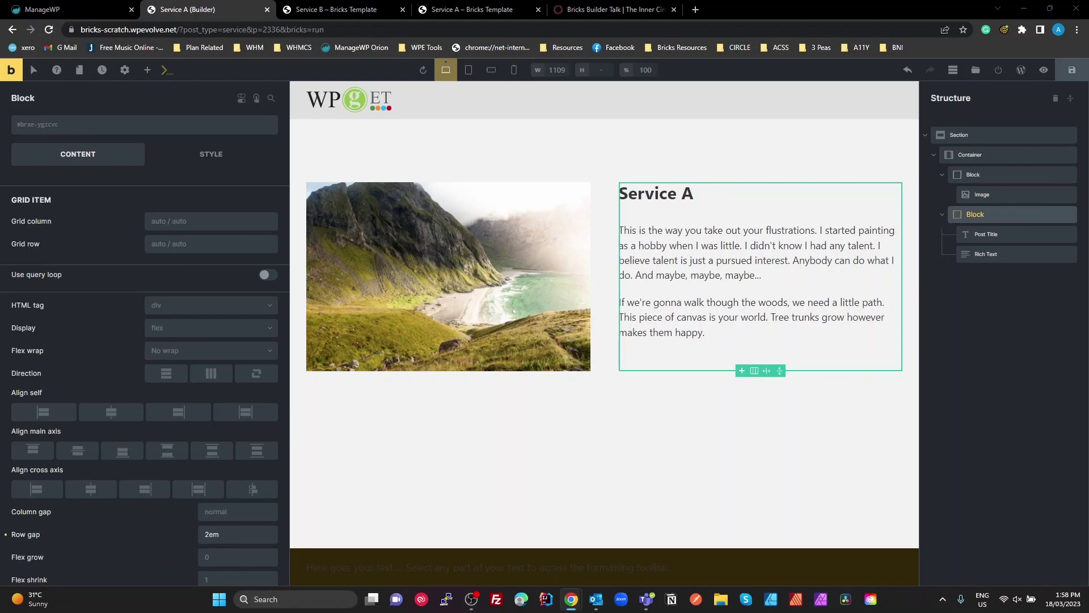
click(634, 296)
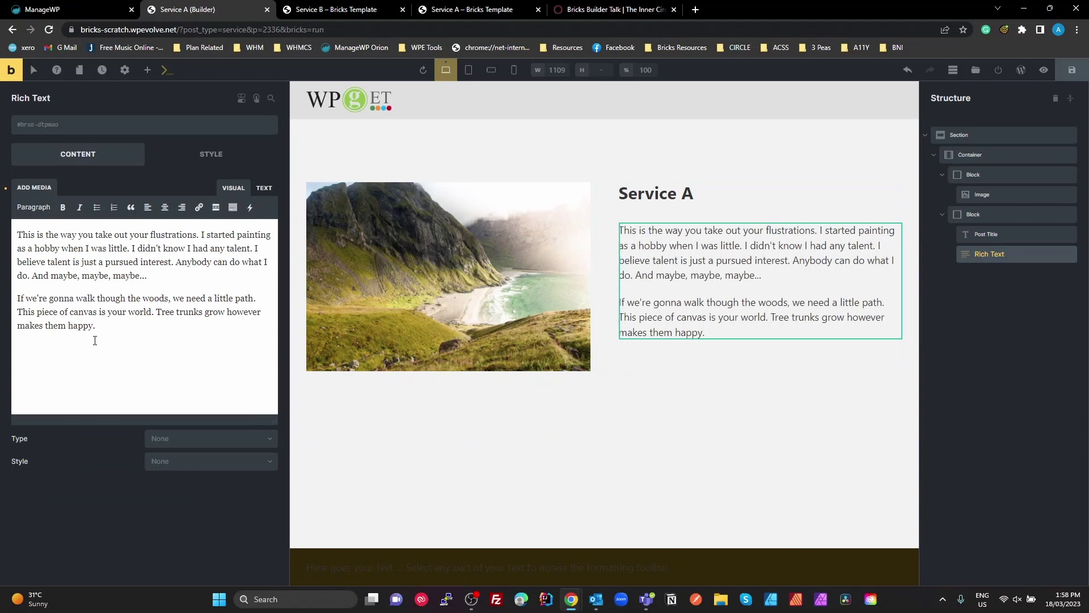
key(ctrl+a)
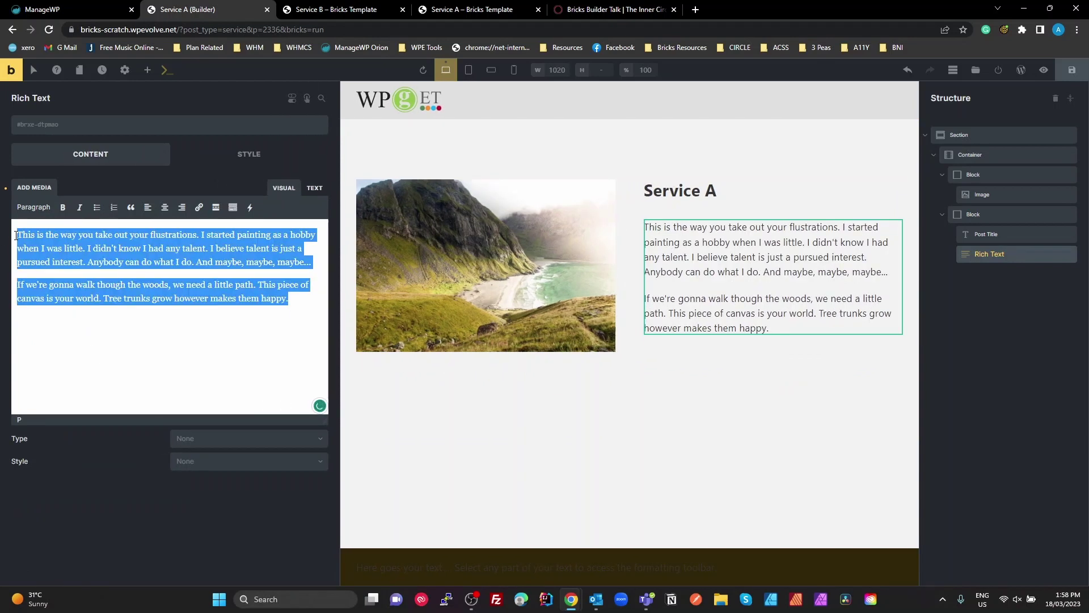
text(How to paint. That's easy. What to paint. That's much harder. These things happen automatically. All you have to do is just let them happen. I'm a water fanatic. I love water. Here we're limited by the time we have. I'm gonna start with a little Alizarin crimson and a touch of Prussian blue This is unplanned it really just happens. Just a happy little shadow that lives in there. It's amazing what you can do with a little love in your heart. We'll play with clouds today.)
Replace the service image with the Golden Gate Bridge photo and save the draft
click(379, 219)
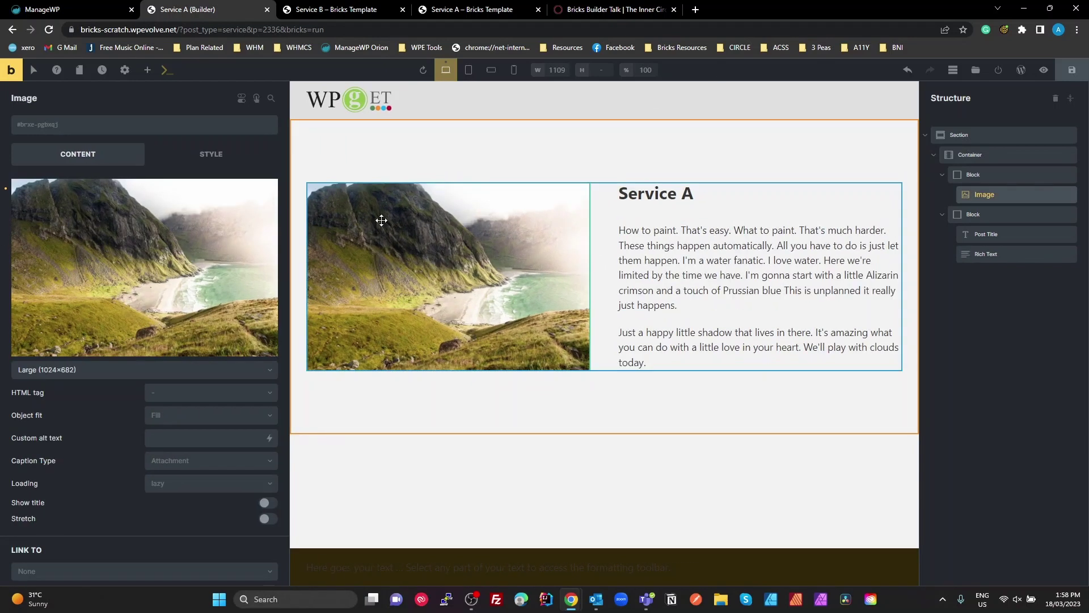
click(246, 236)
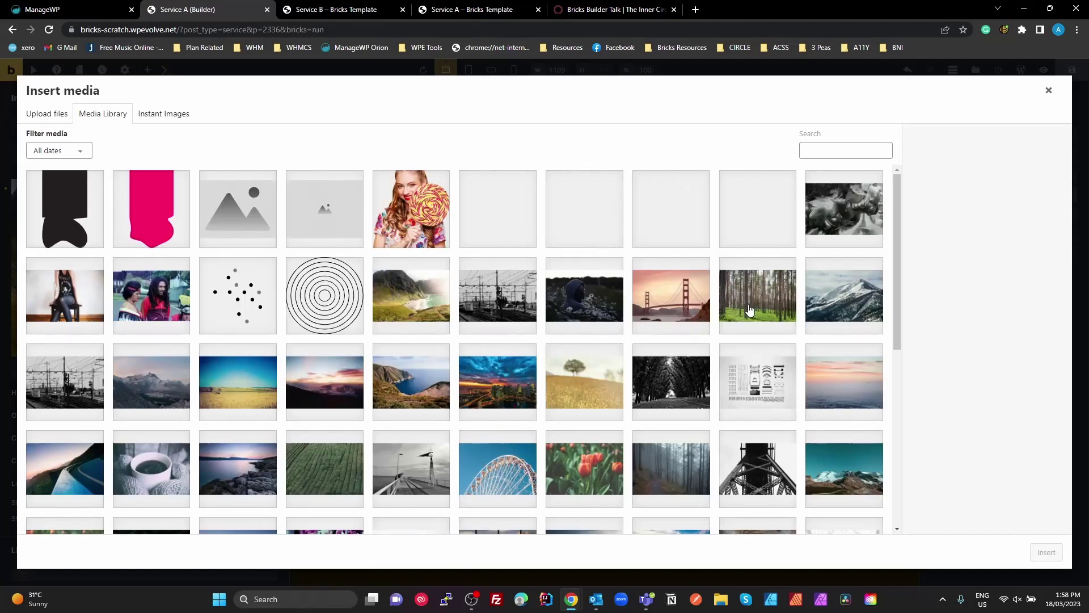
click(683, 305)
click(1046, 552)
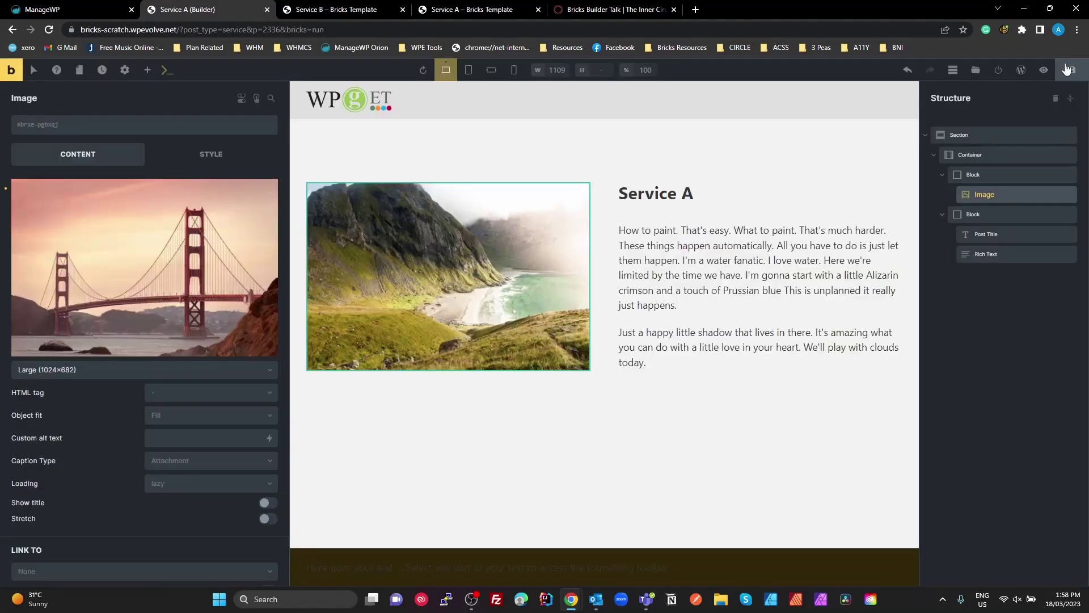
click(1071, 71)
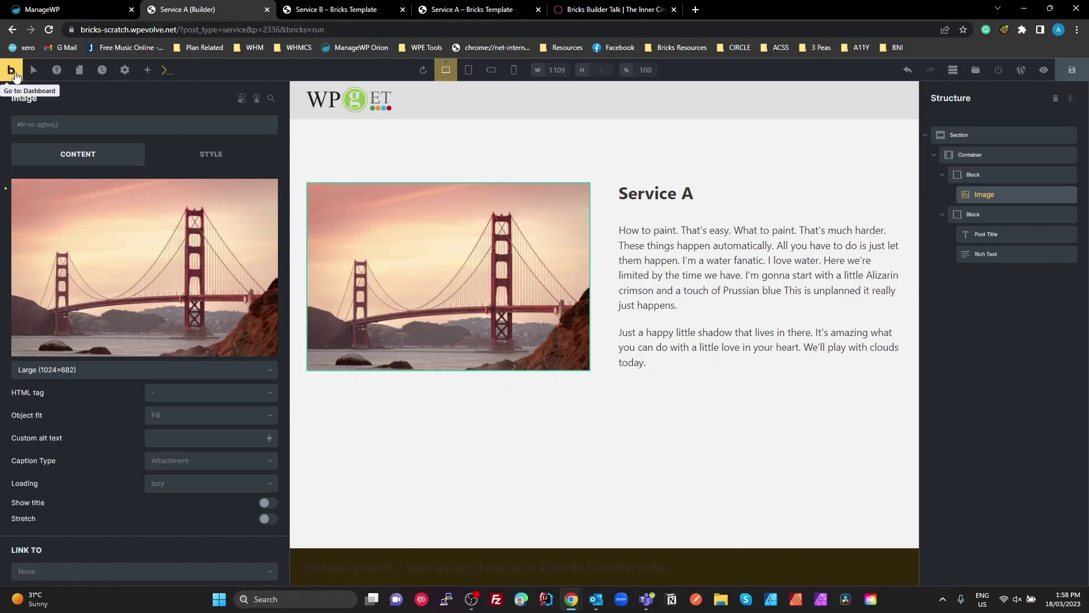
click(15, 72)
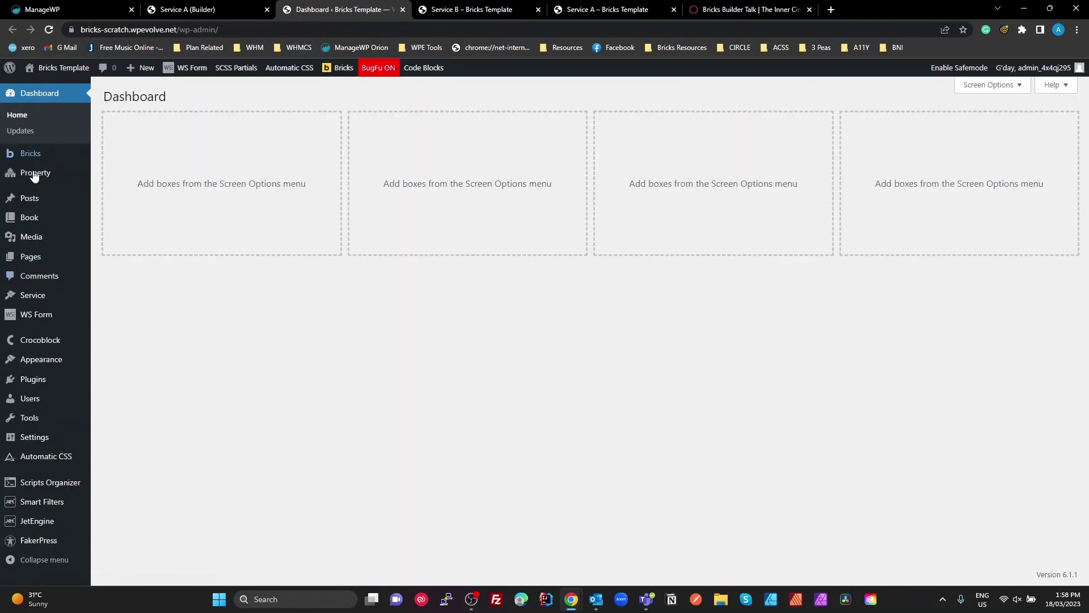
Set the copied Service A draft's status to Published through Quick Edit
click(37, 296)
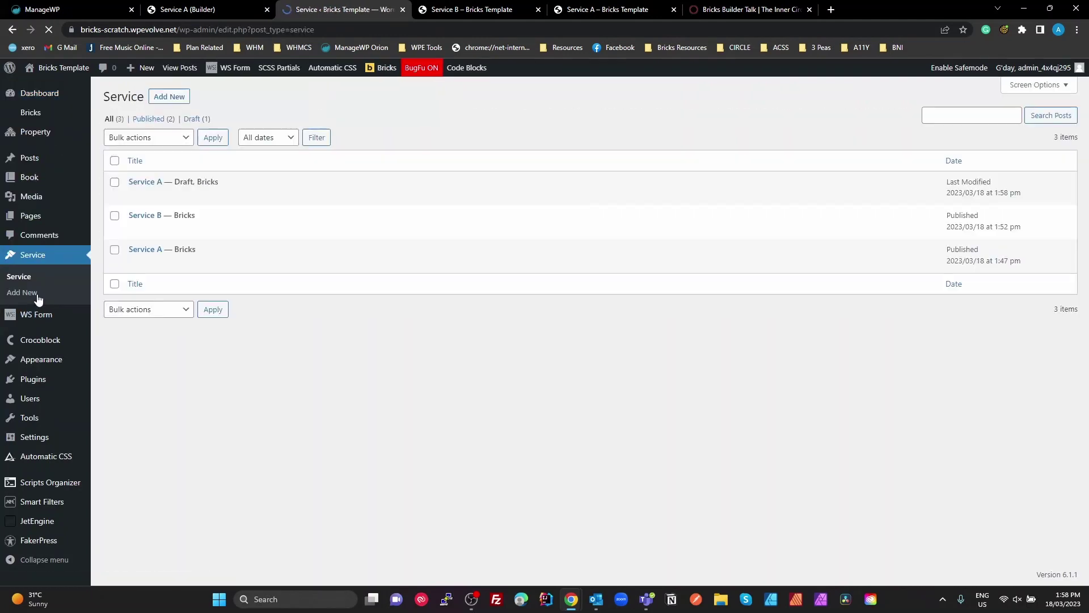
mouse_move(189, 177)
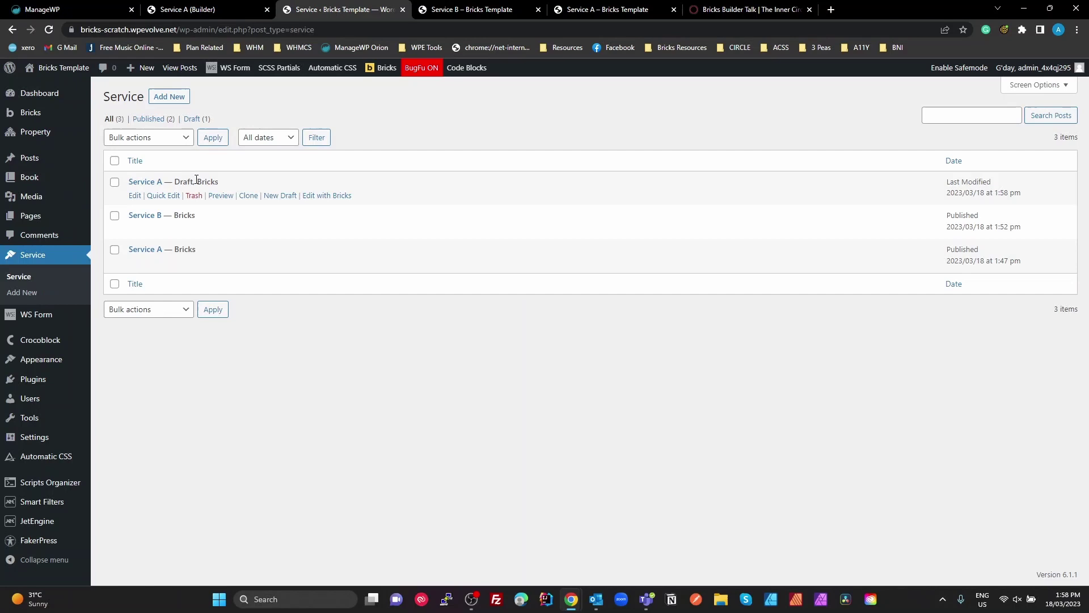
click(171, 196)
click(666, 199)
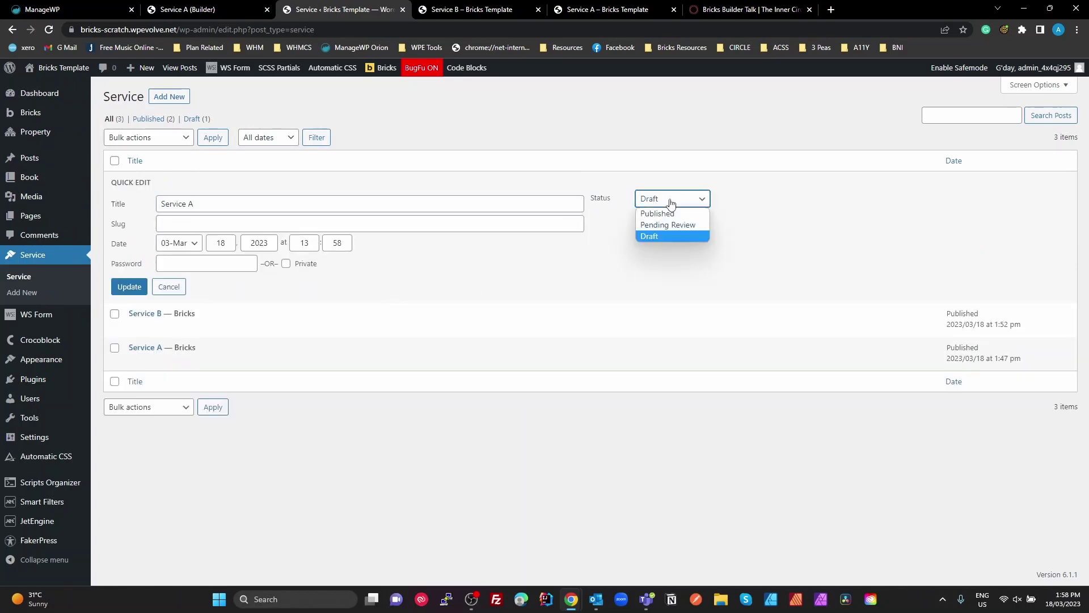
click(669, 213)
click(131, 288)
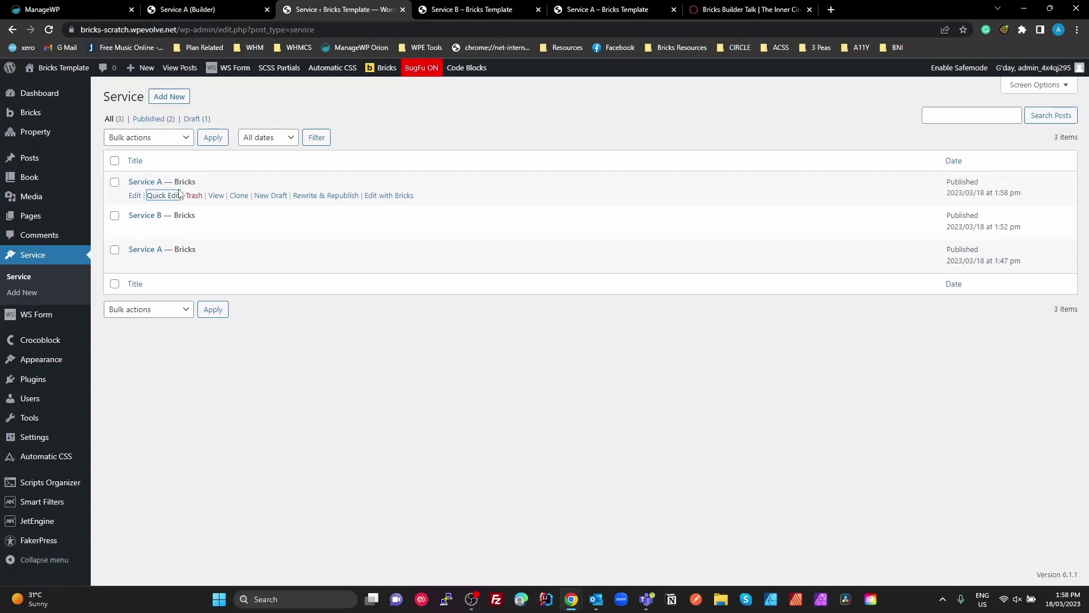
Retitle the copy Service C with slug service-c, then open its page in a new tab
click(170, 196)
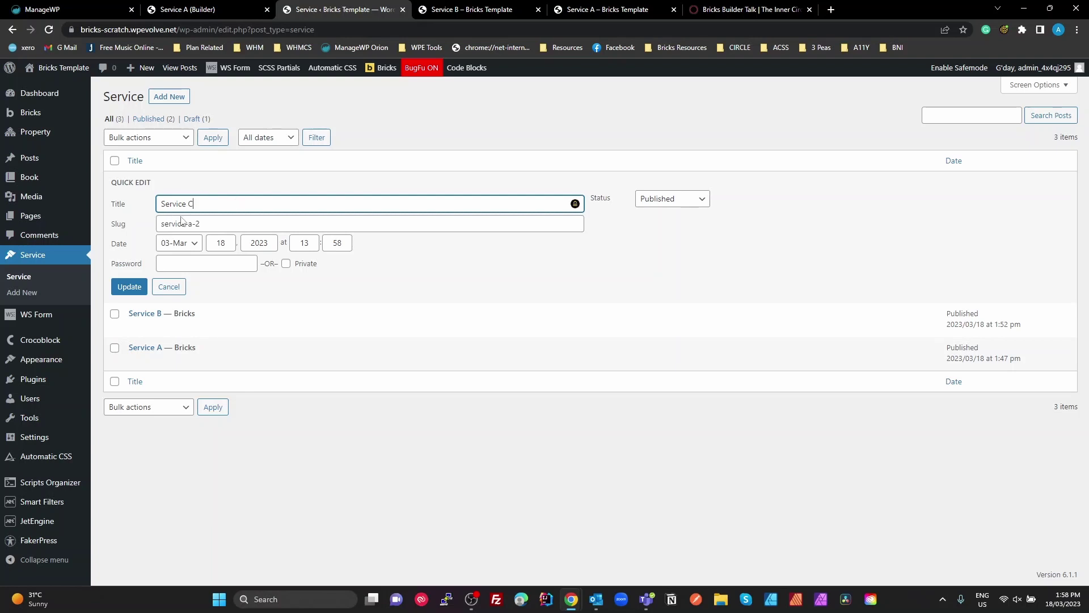
drag(186, 223, 267, 211)
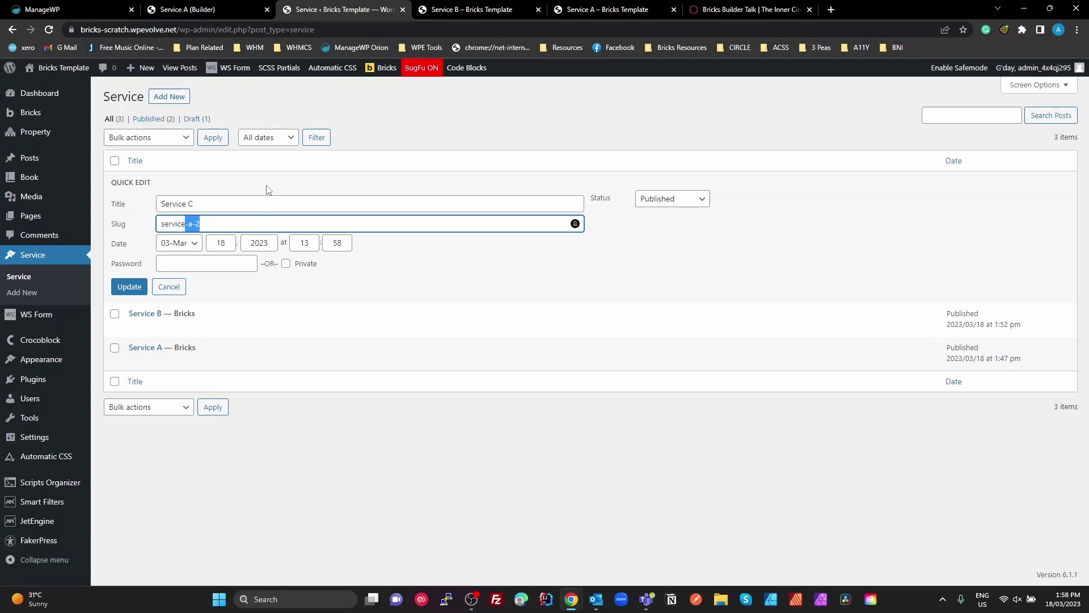
key(BackSpace)
click(129, 287)
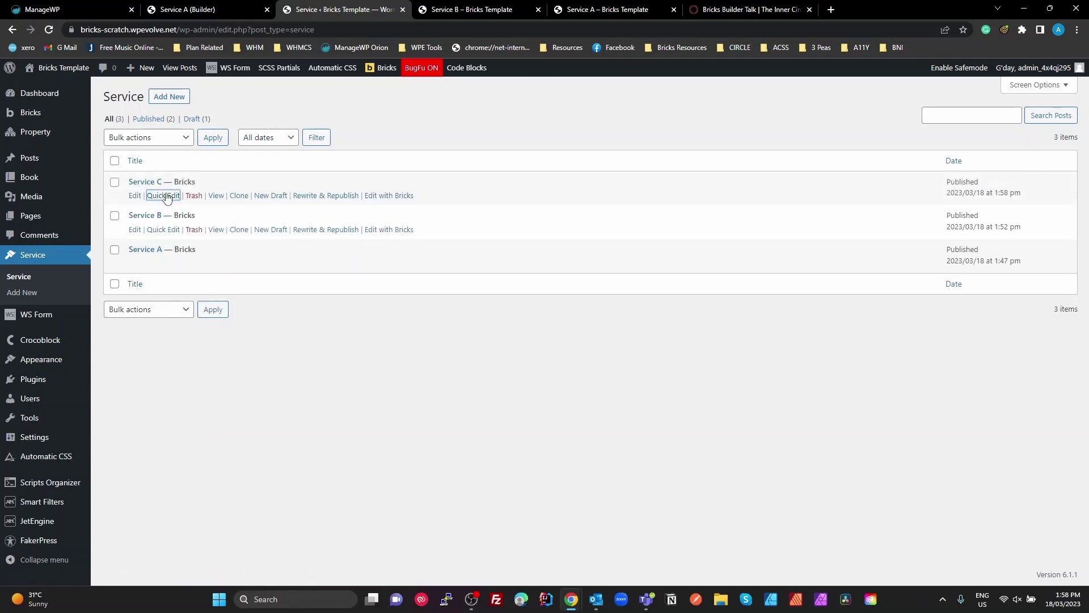
right_click(215, 196)
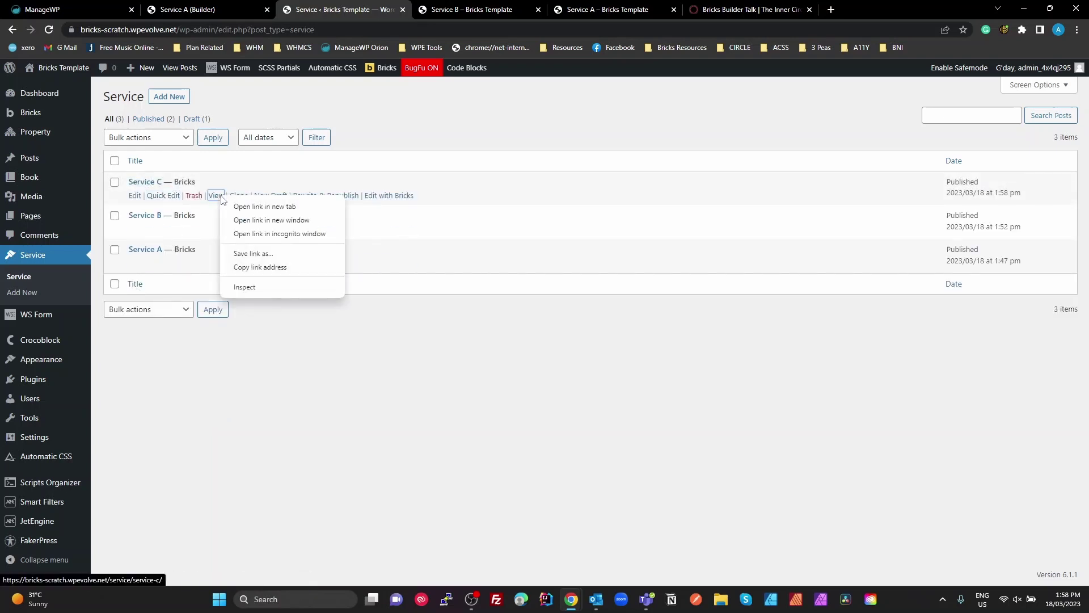
click(236, 207)
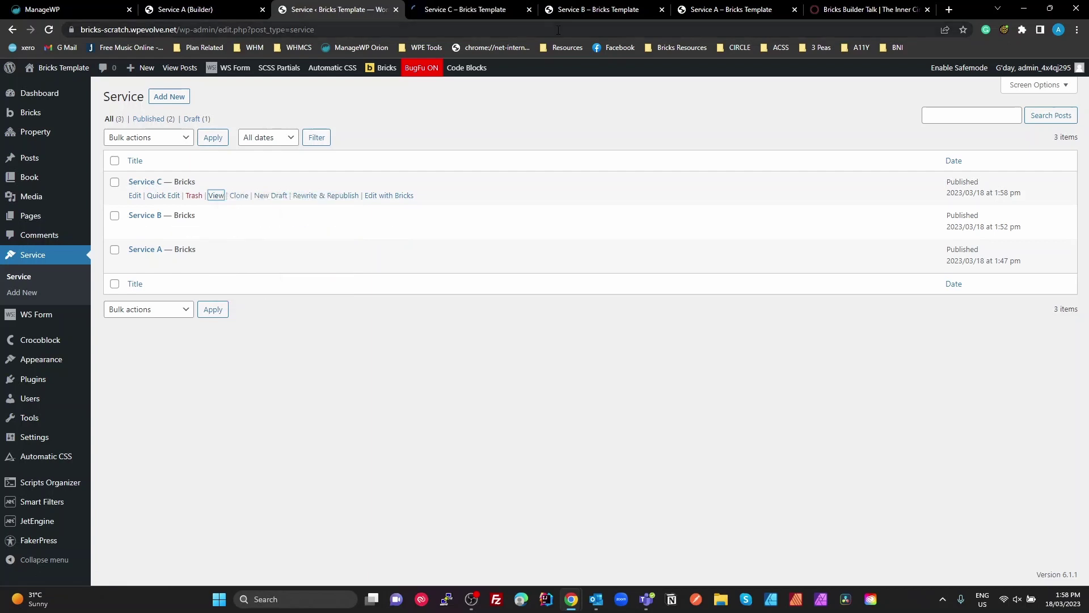
Scroll through the live Service C page to check its MODIFIED CTA header and footer
click(462, 9)
scroll(600, 367, down, 7)
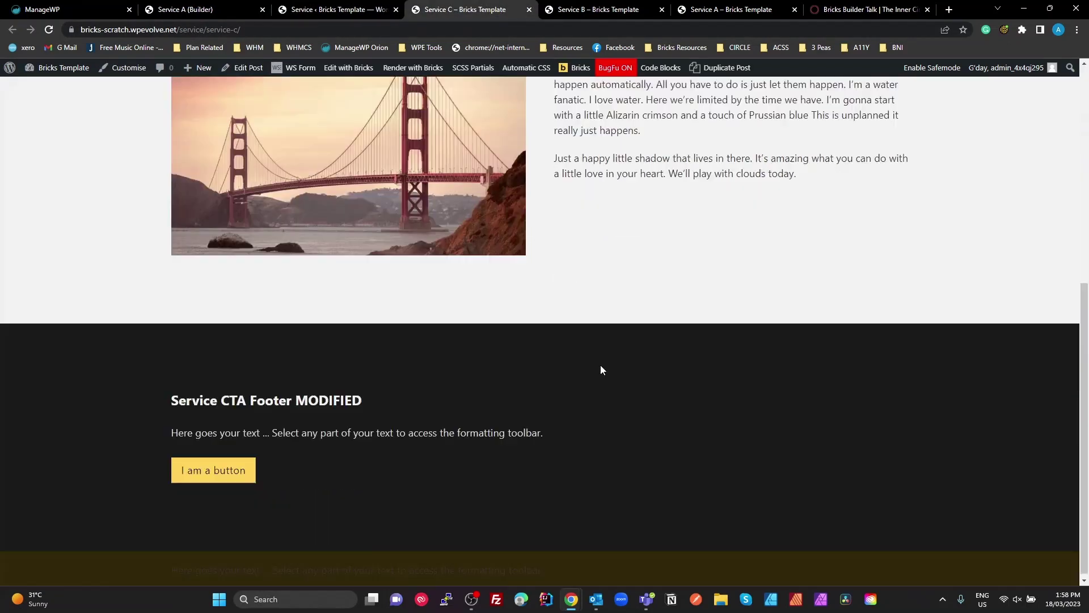
scroll(585, 221, up, 3)
scroll(585, 221, up, 2)
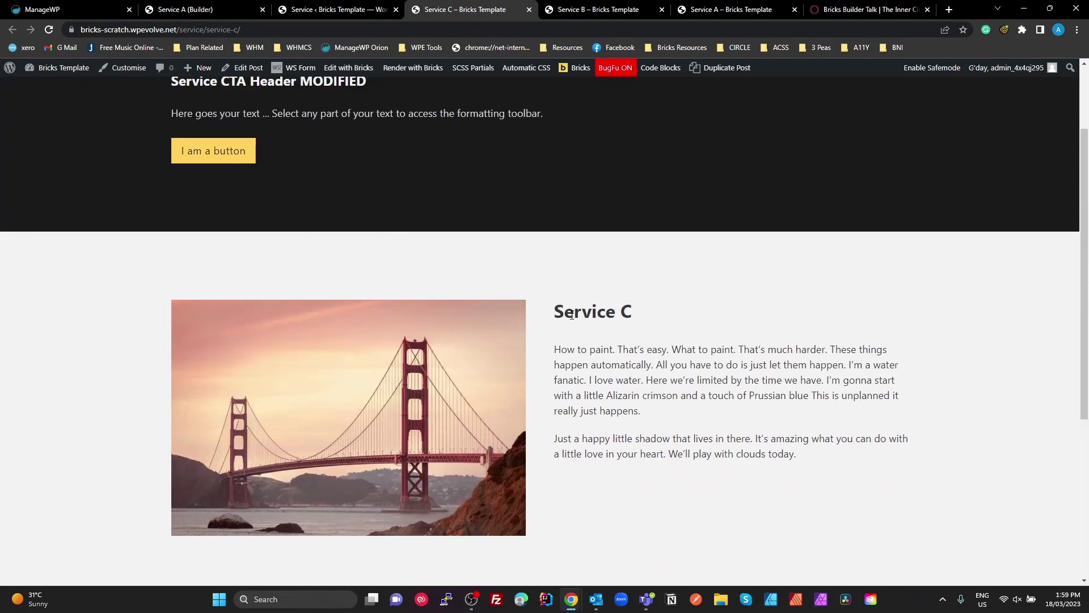
Switch to the Bricks Builder Talk forum post on pseudo templates and skim it
click(879, 9)
scroll(556, 210, down, 3)
scroll(556, 210, up, 3)
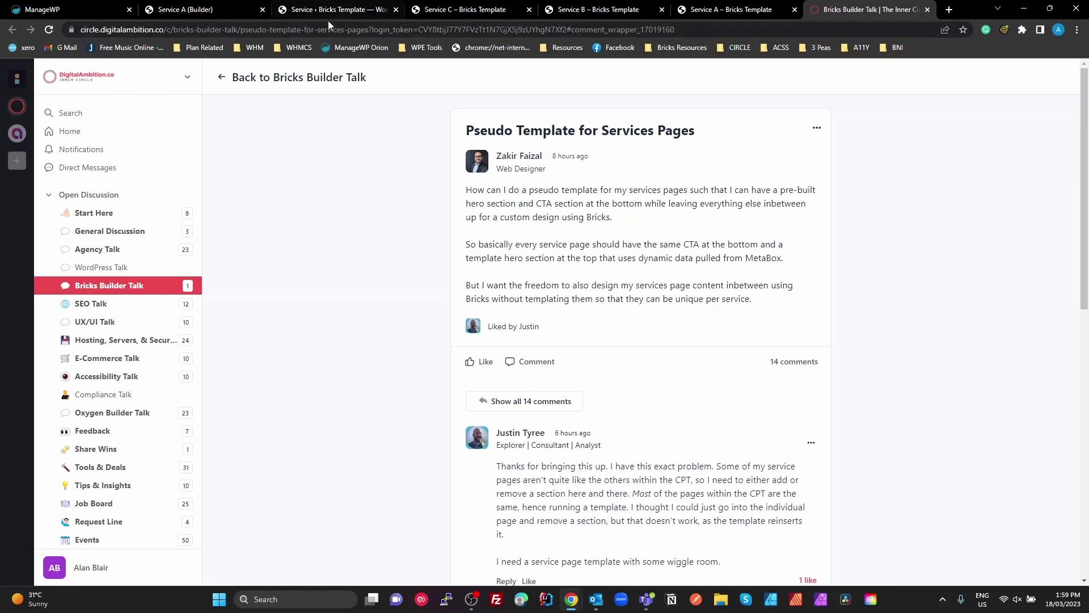
Switch back to the Service A builder tab
click(222, 8)
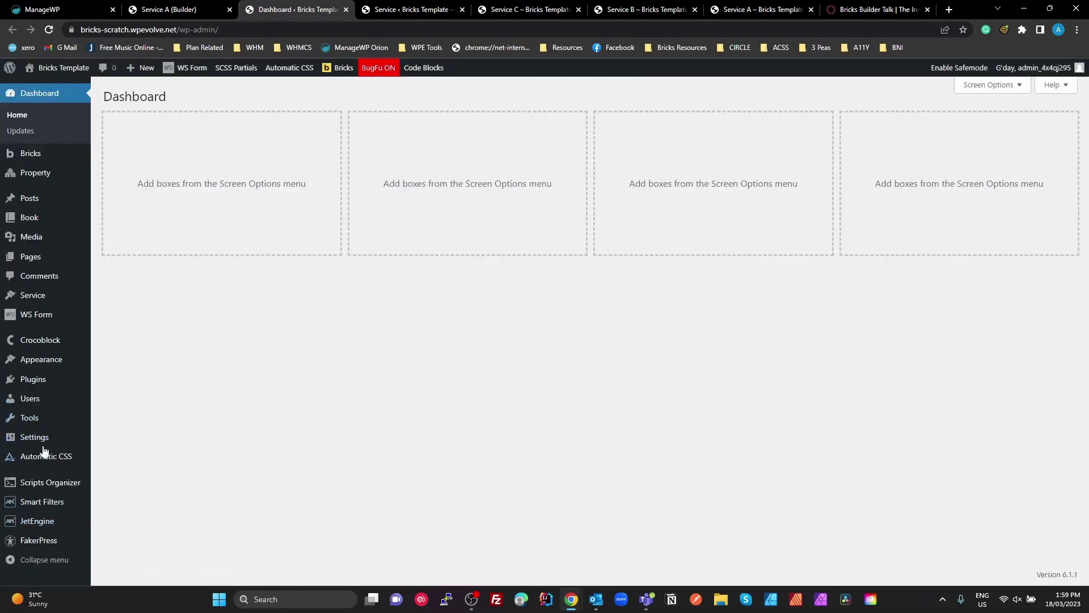
Start a new JetEngine taxonomy named Service Type with slug service-type
mouse_move(42, 521)
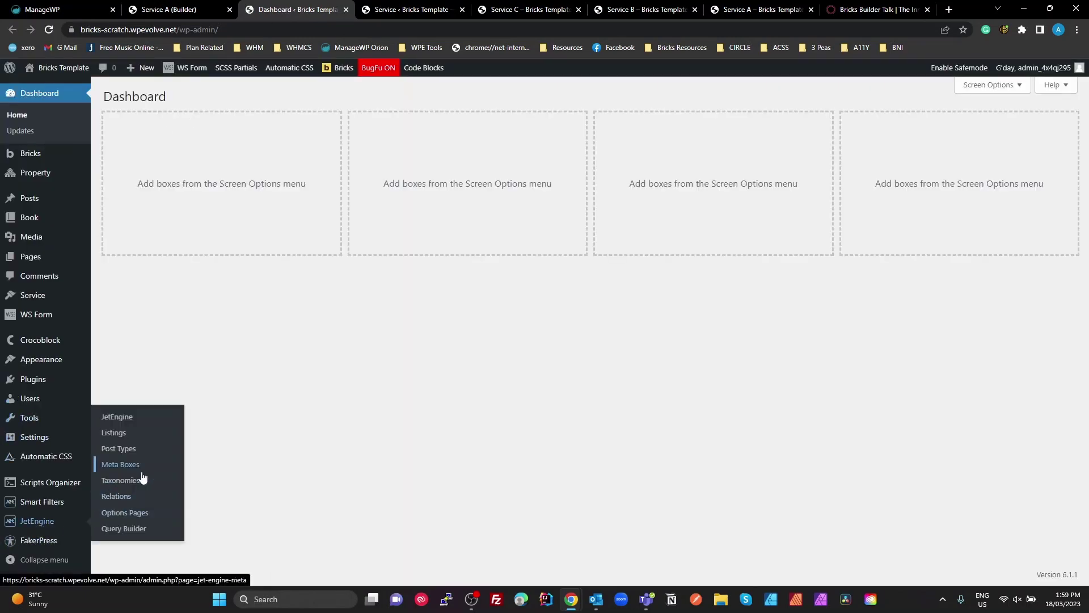
click(129, 486)
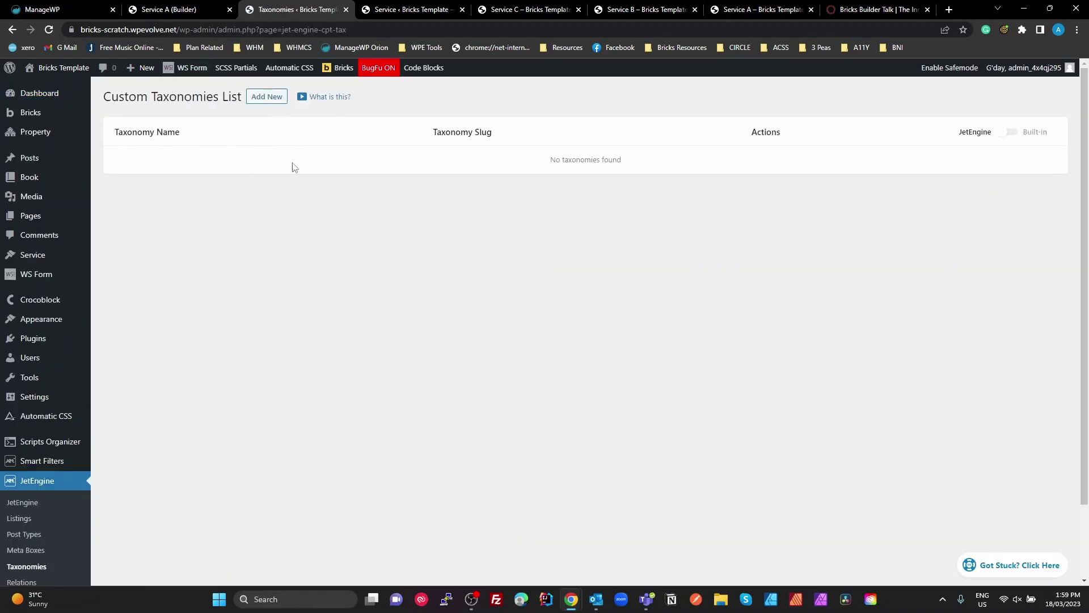
click(270, 104)
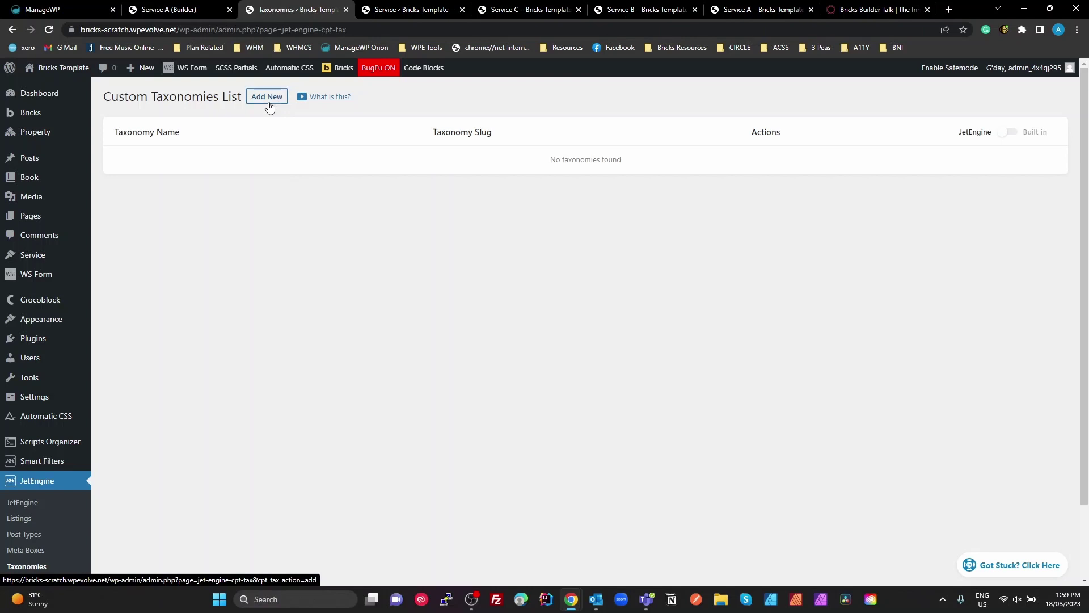
click(589, 177)
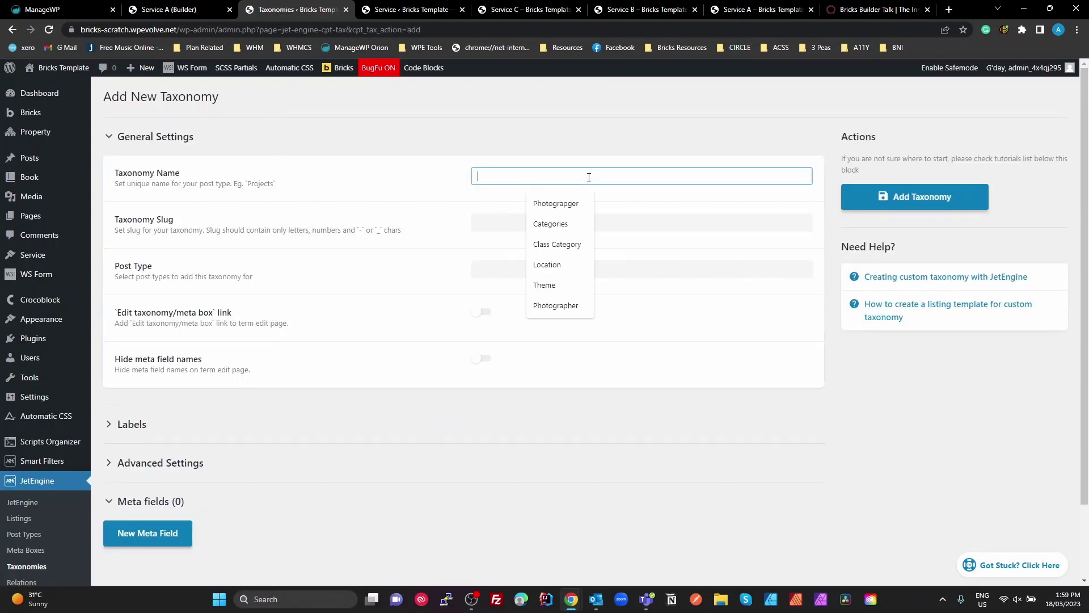
text(Service Type)
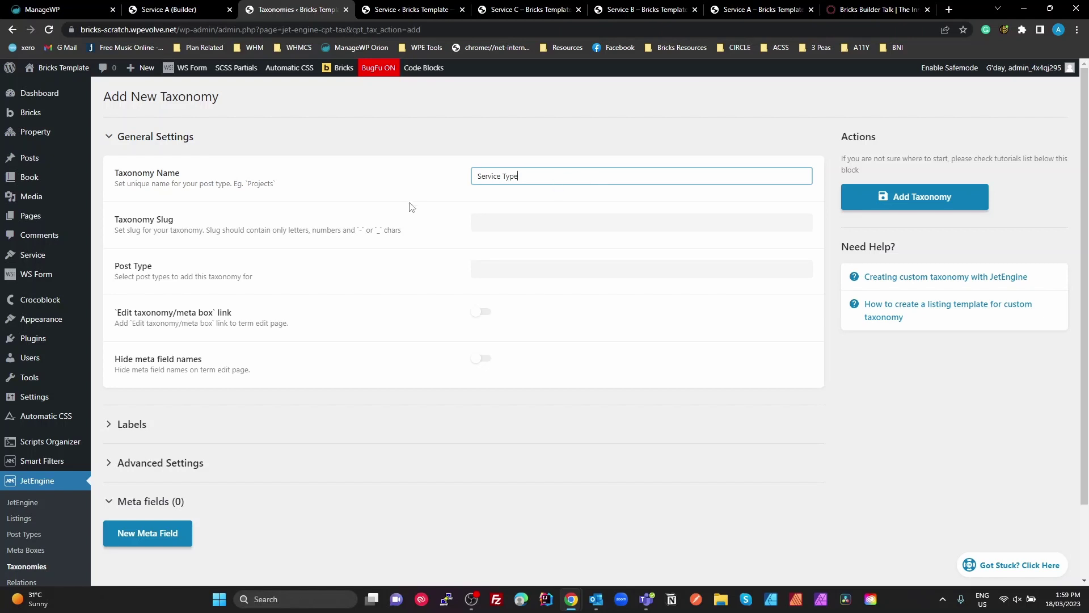
key(Tab)
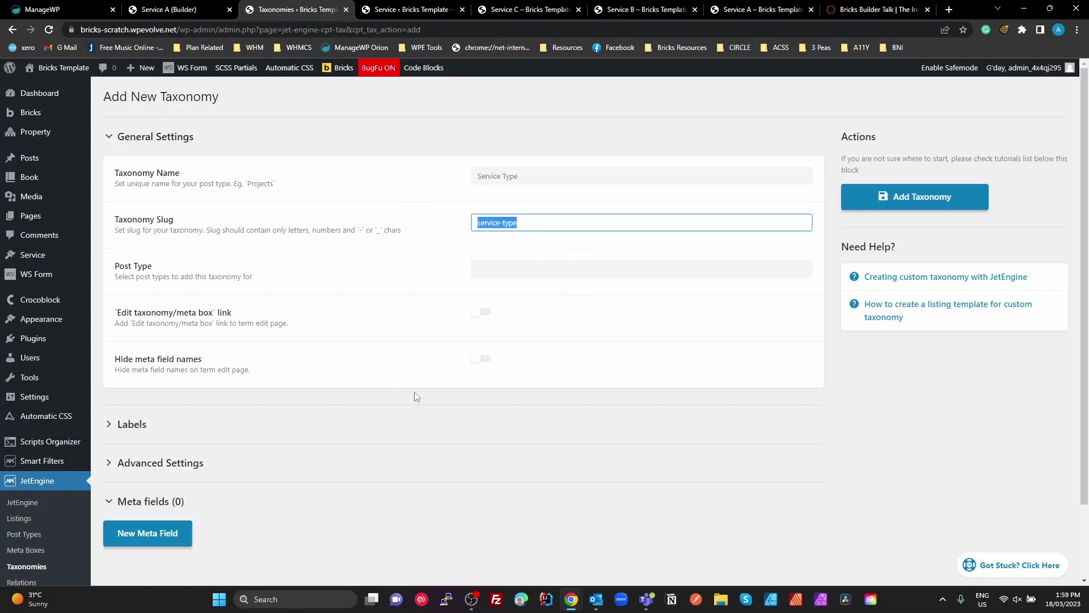
Enable Rewrite Hierarchical in the taxonomy's advanced settings
click(182, 462)
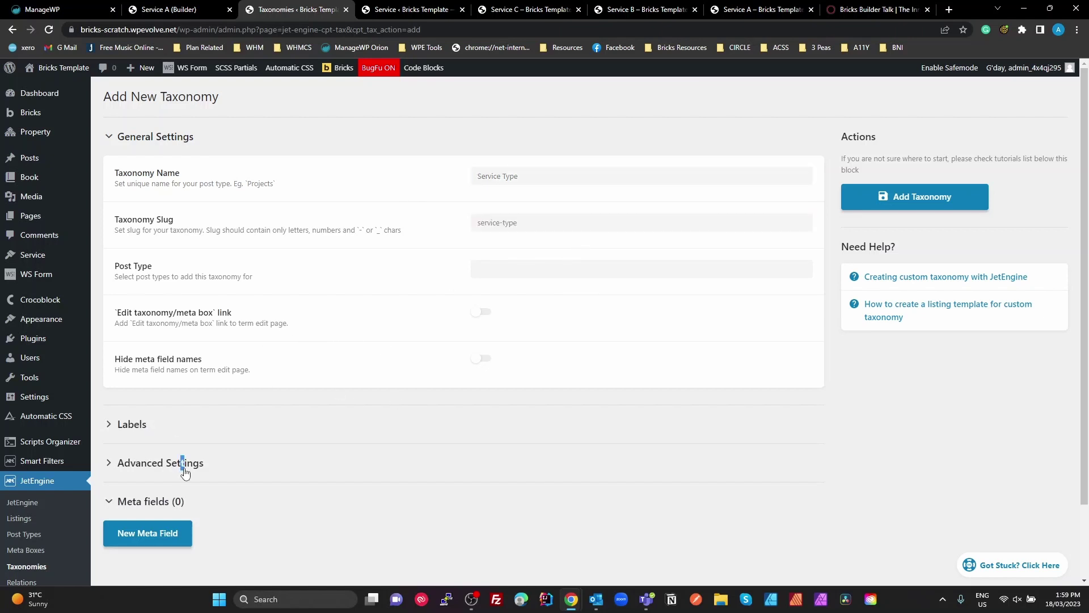
scroll(584, 522, down, 3)
scroll(570, 518, down, 5)
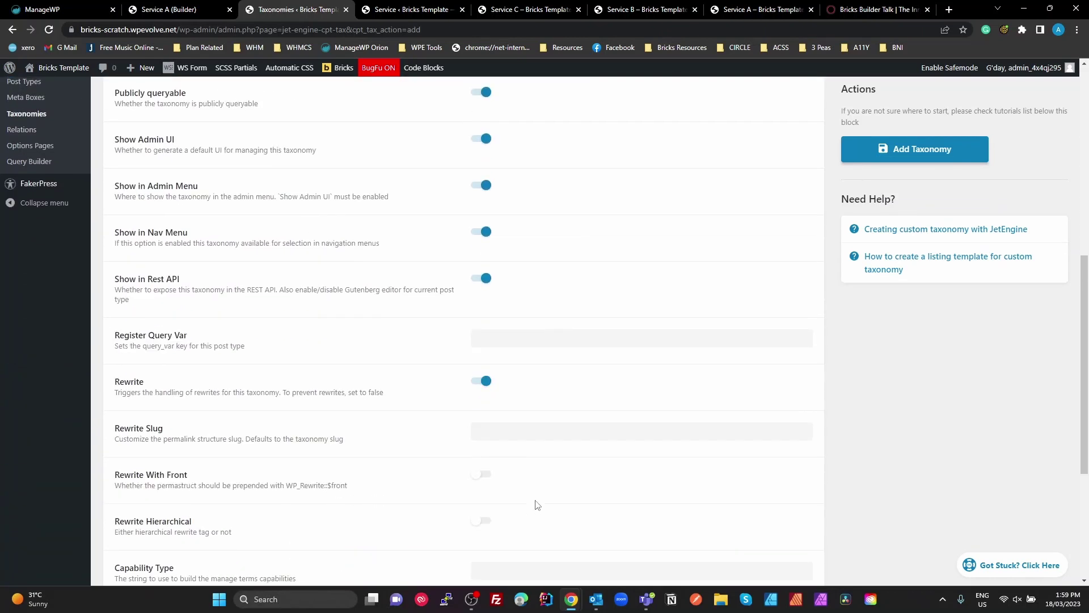
scroll(468, 357, down, 2)
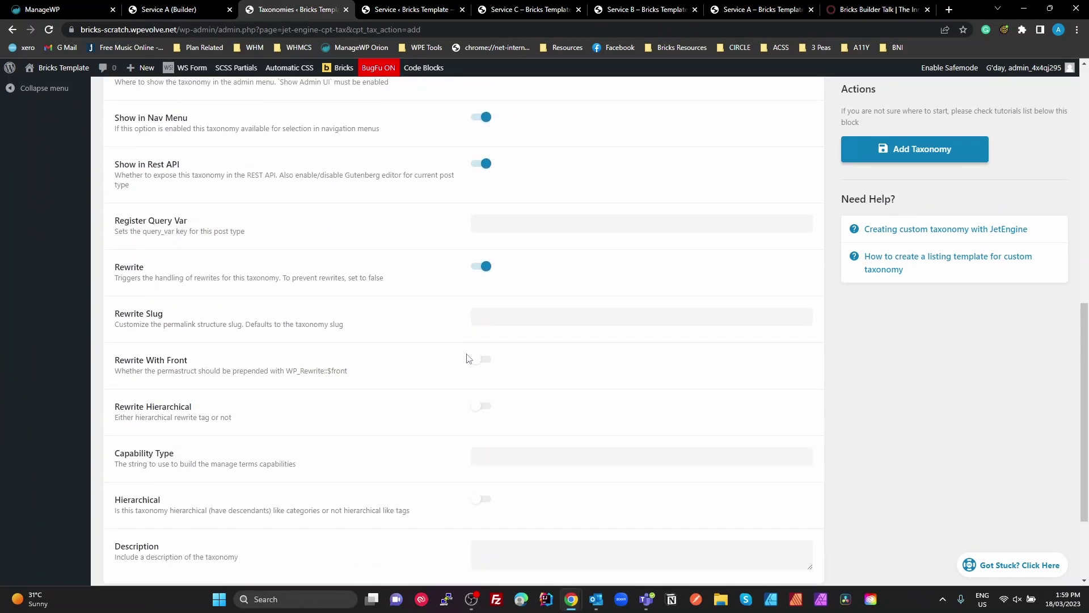
click(482, 407)
scroll(507, 412, down, 2)
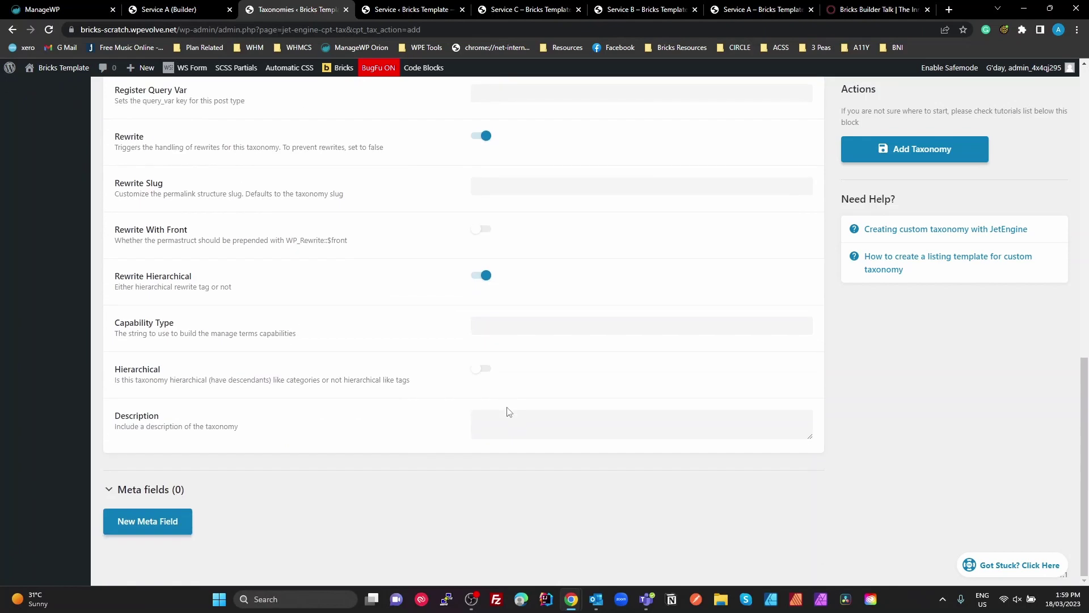
scroll(924, 228, up, 15)
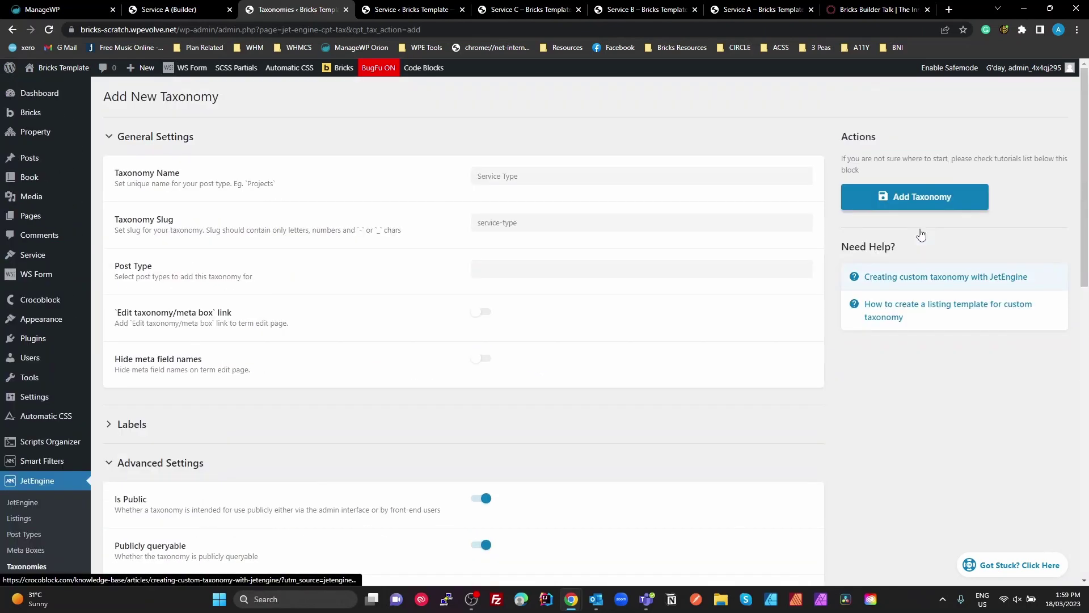
Attach the taxonomy to the Service post type and add it
click(926, 202)
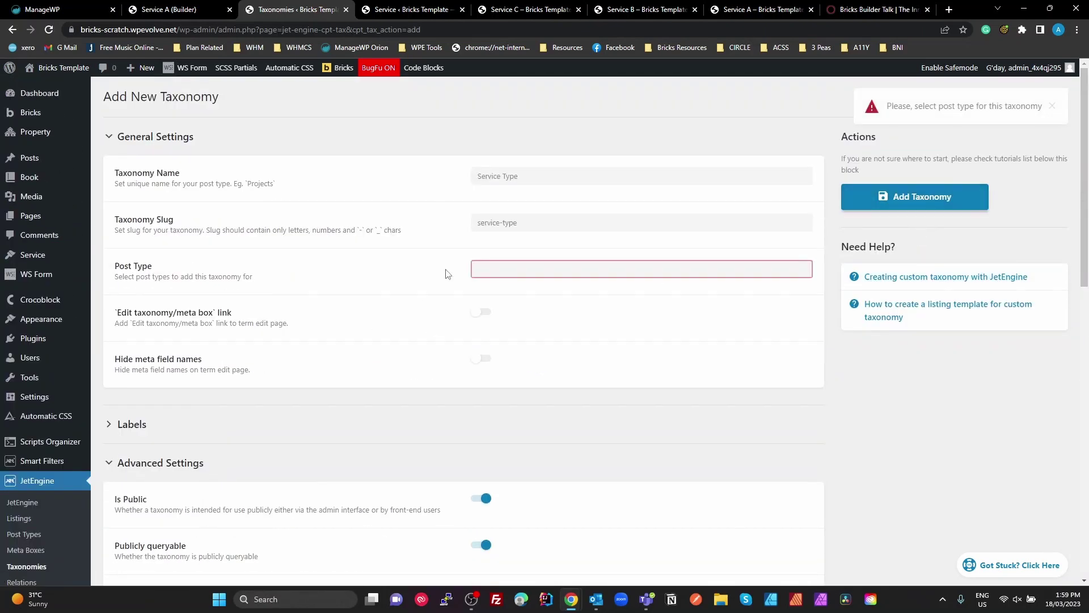
click(505, 266)
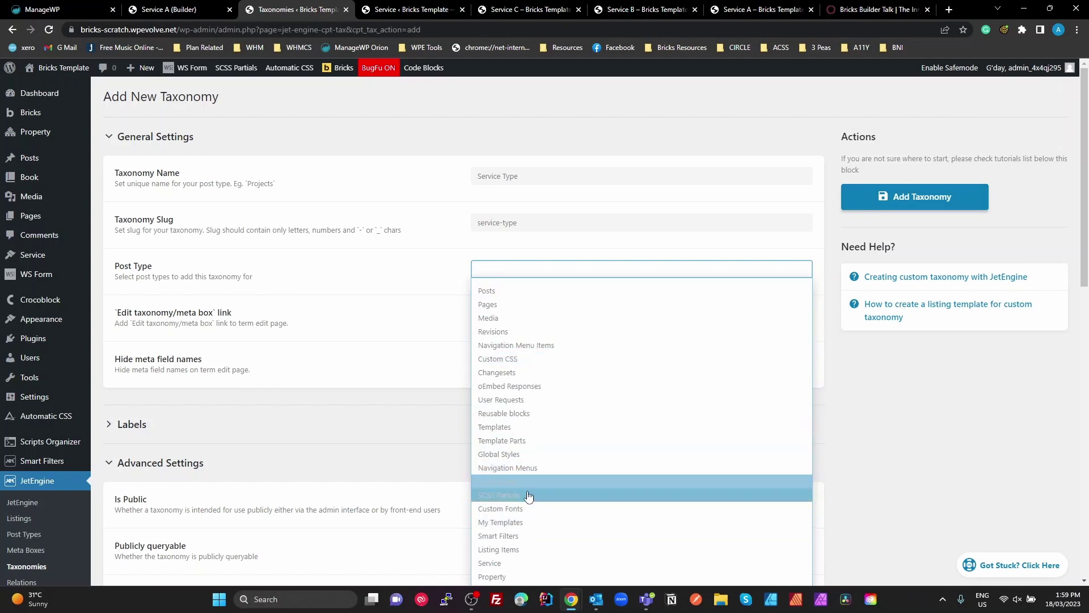
scroll(514, 525, down, 1)
click(503, 507)
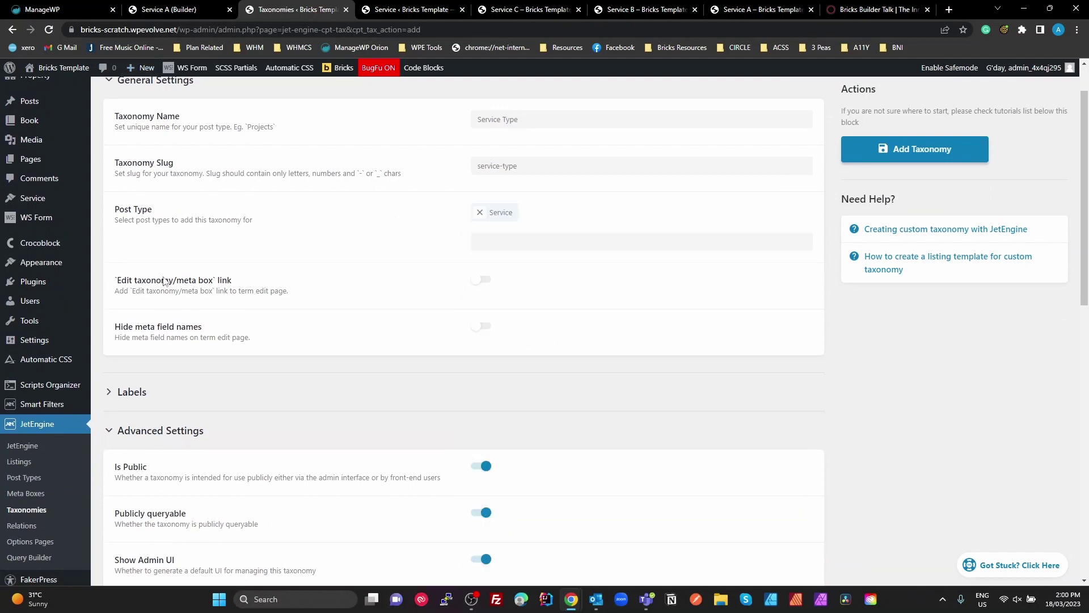
click(911, 150)
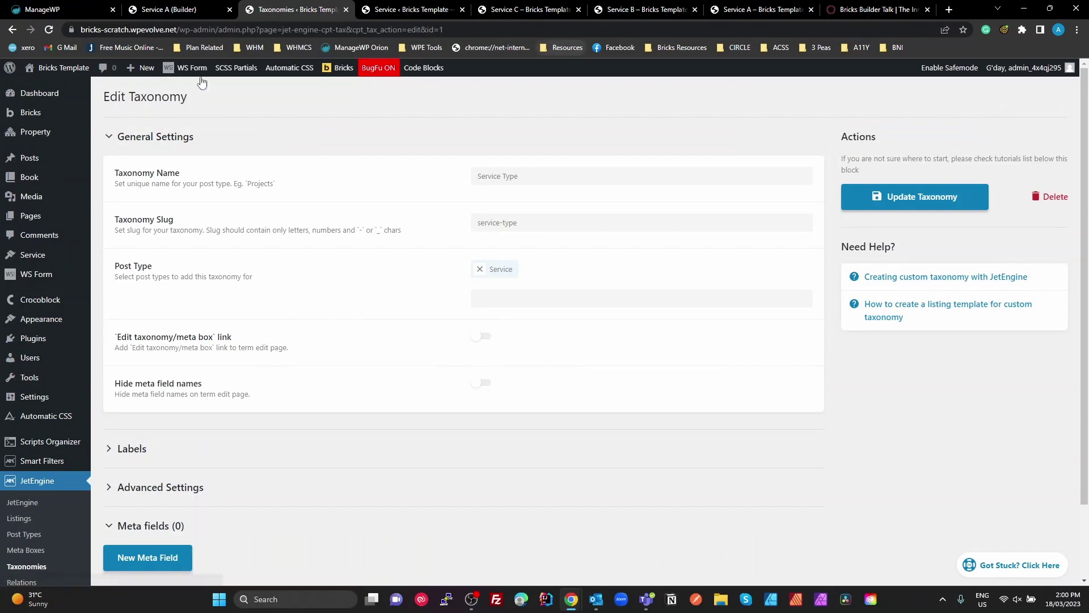
Add Cleaning and Repairs as new Service Type terms
mouse_move(29, 255)
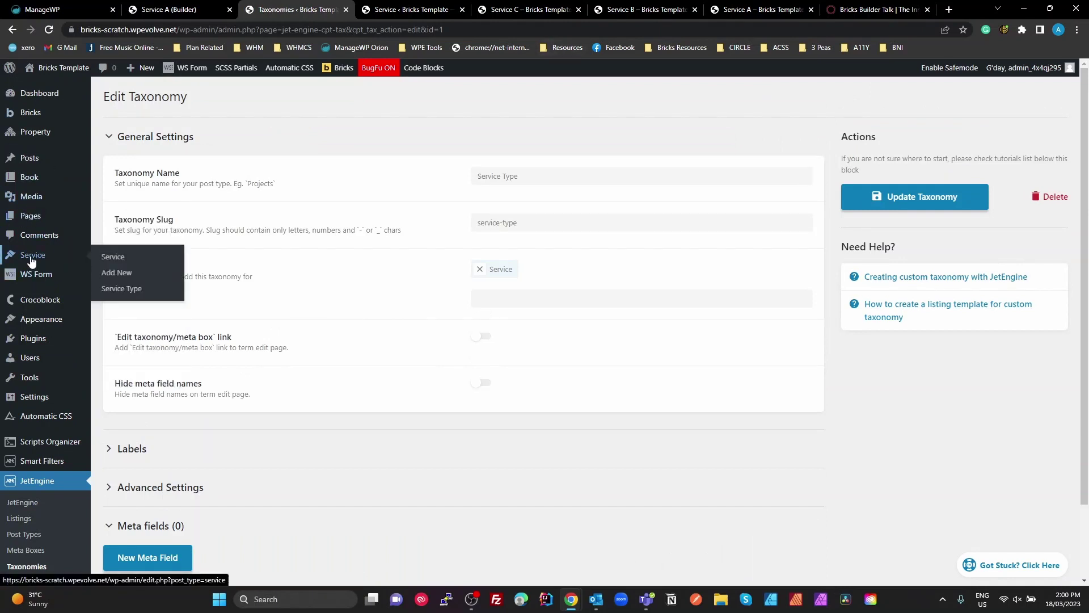
click(118, 290)
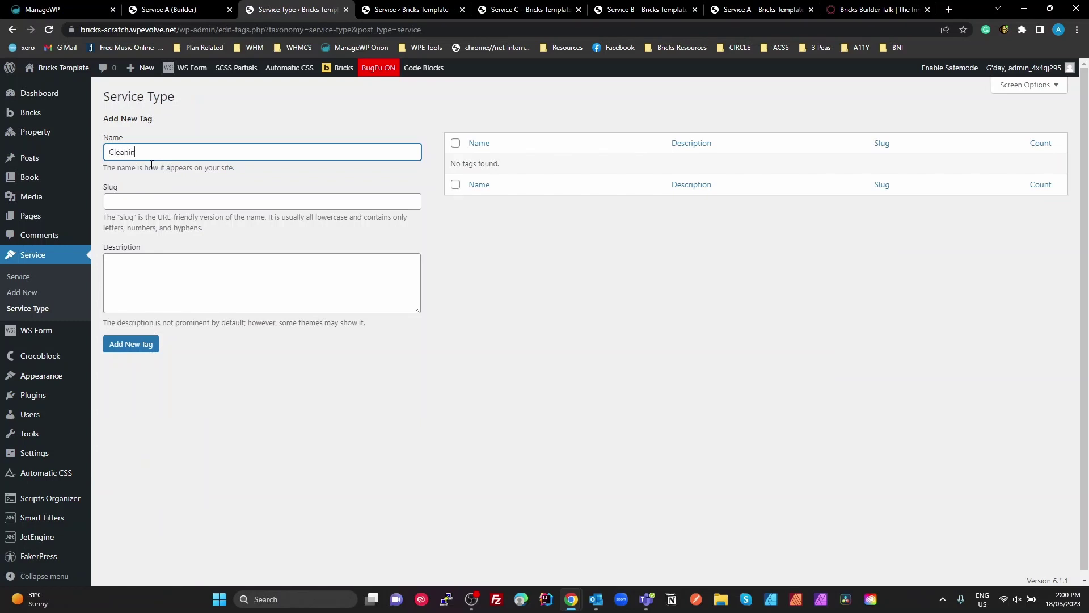
text(Cleaning)
key(Return)
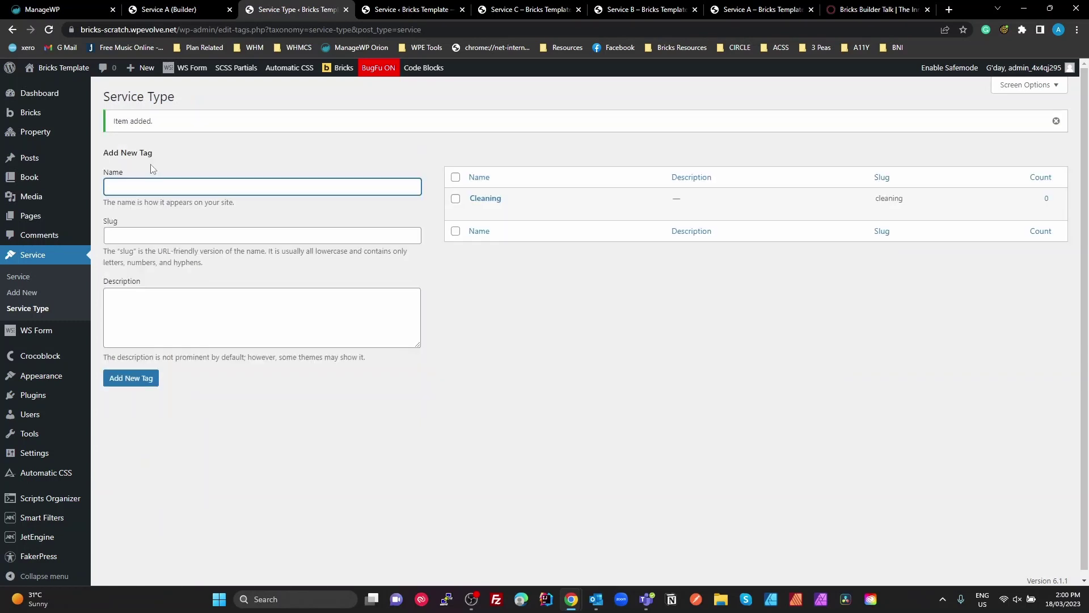
text(Re)
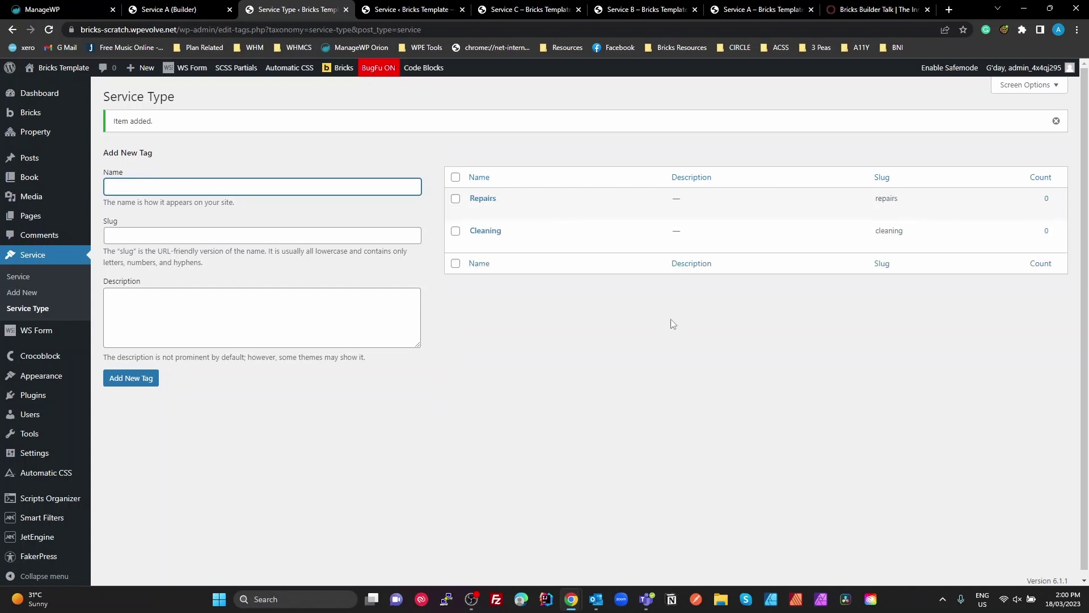
click(629, 301)
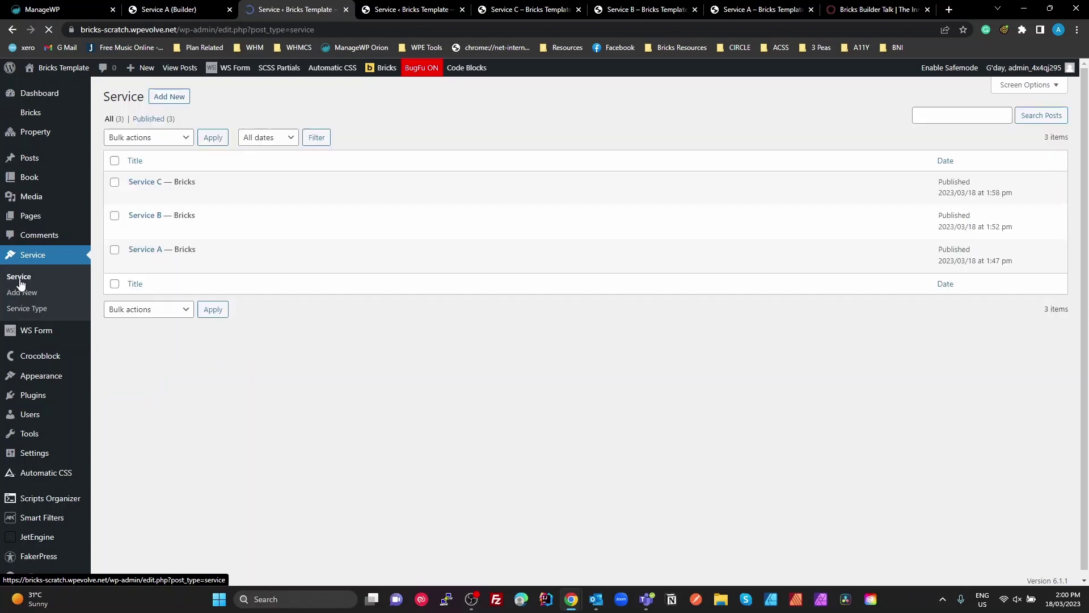
Quick Edit Service C to give it the Cleaning and Repairs service types, then update
click(166, 194)
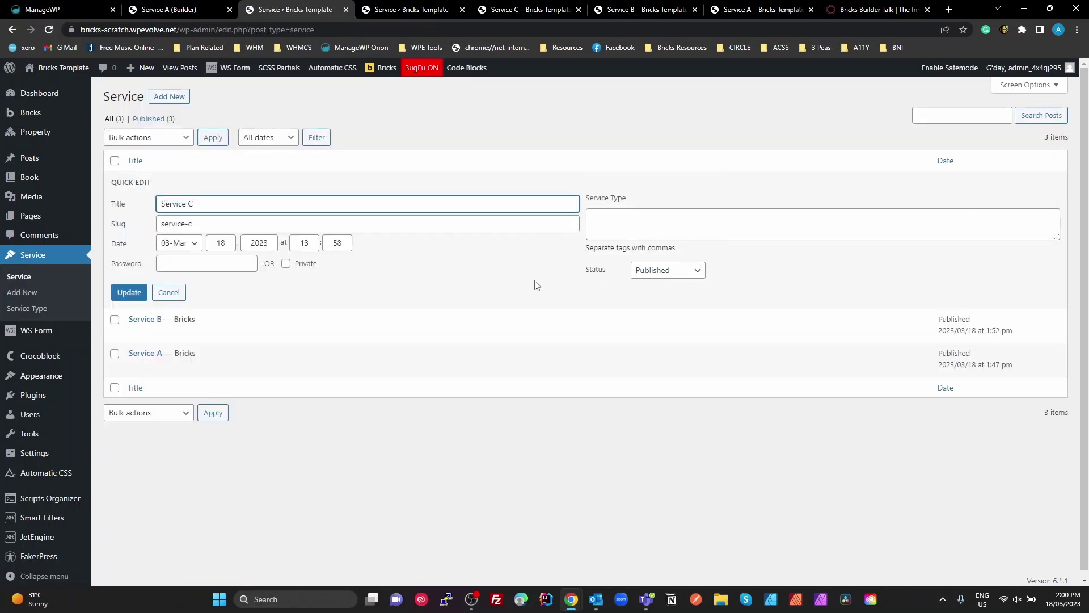
click(518, 276)
click(626, 231)
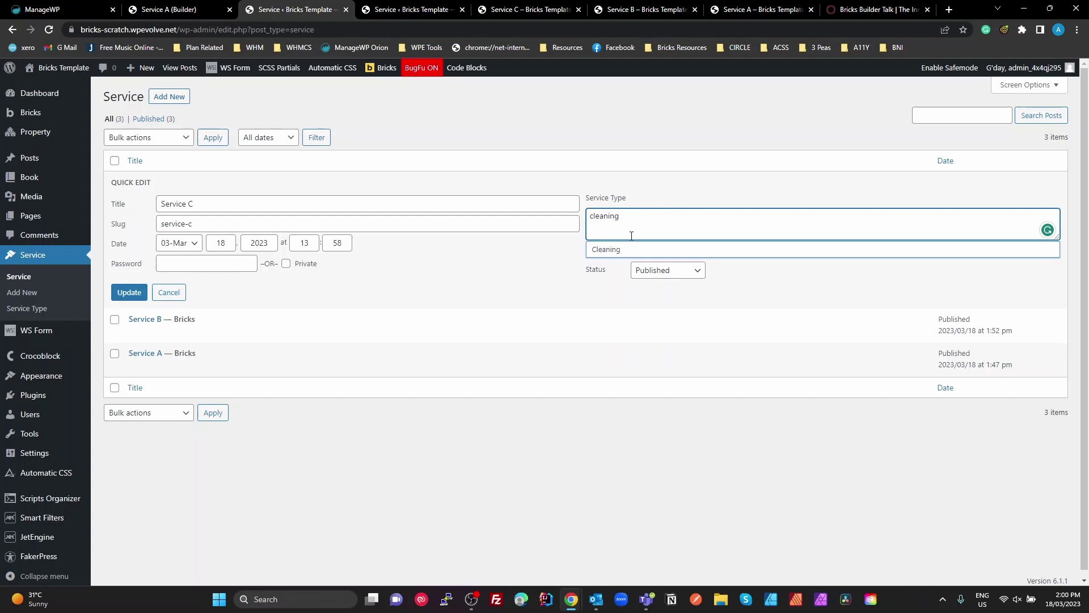
click(607, 253)
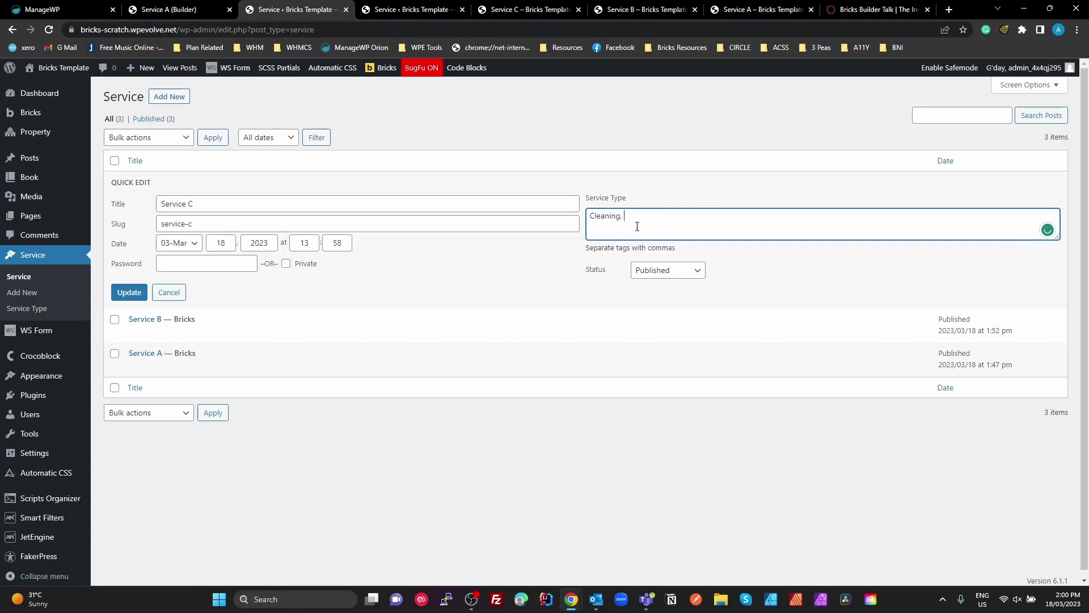
text(repair)
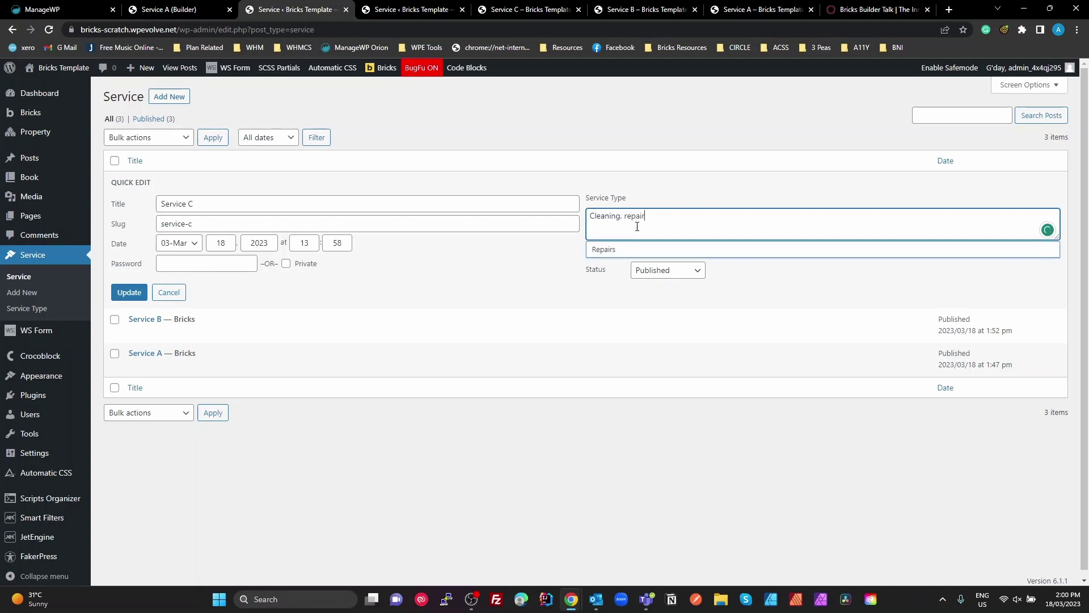
click(613, 252)
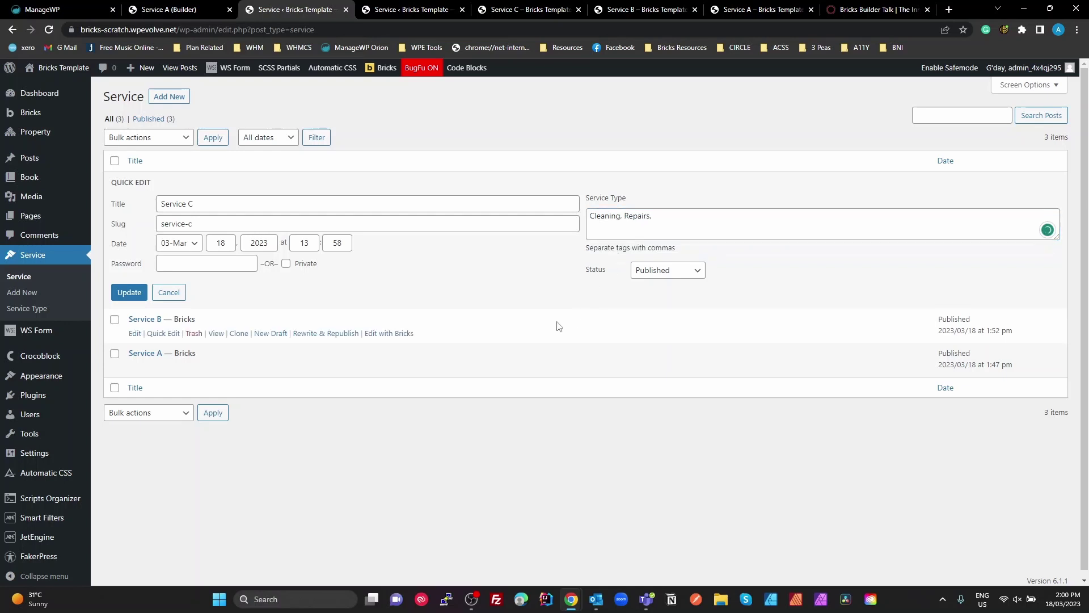
click(128, 293)
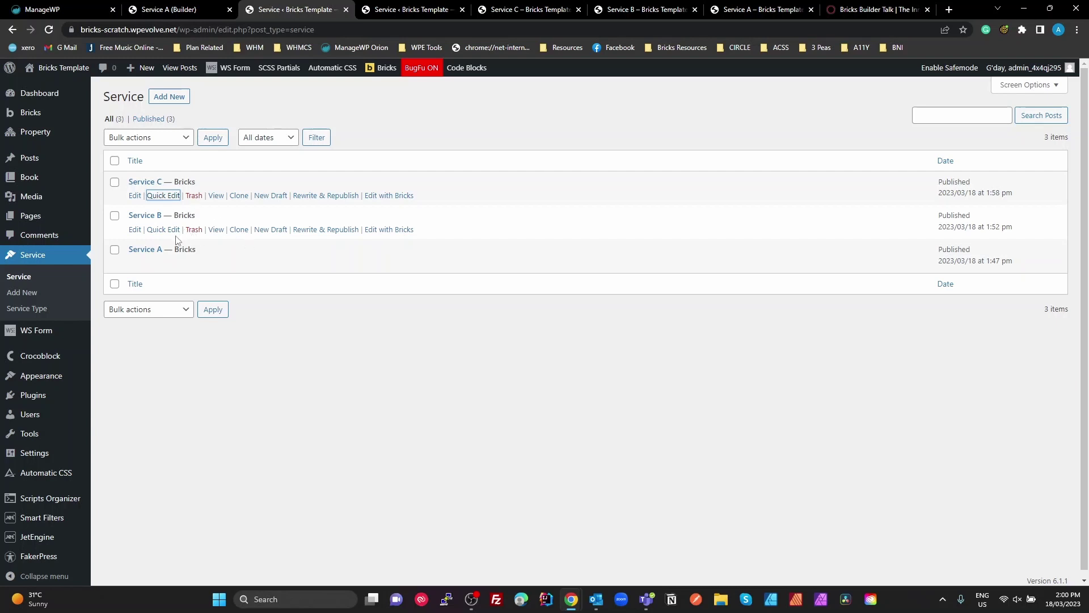
Open Service B in the editor with the Service Type panel expanded and its tag field ready
click(134, 230)
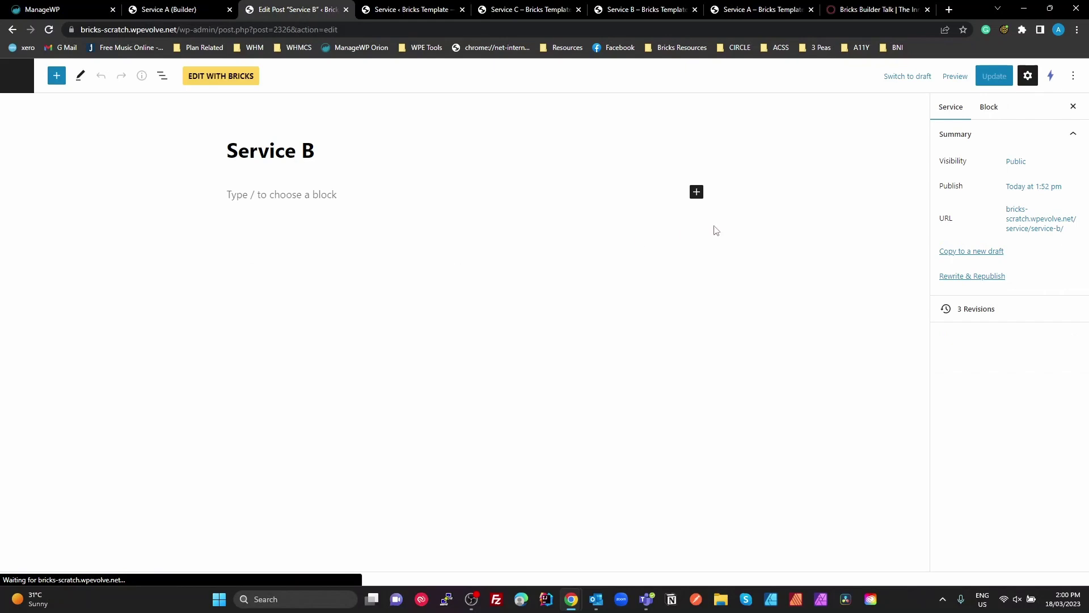
click(988, 363)
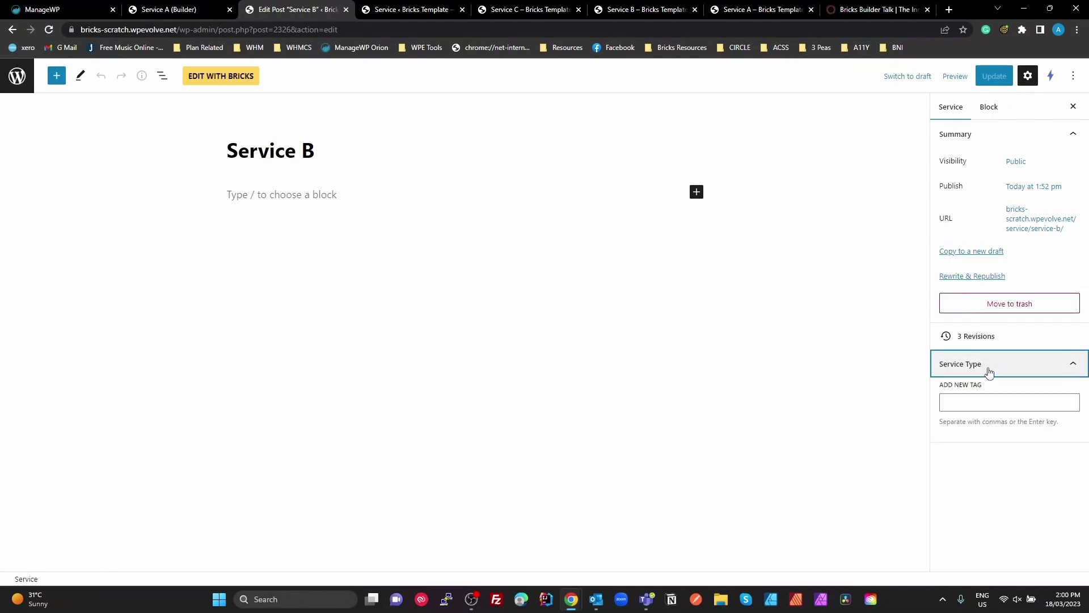
click(997, 398)
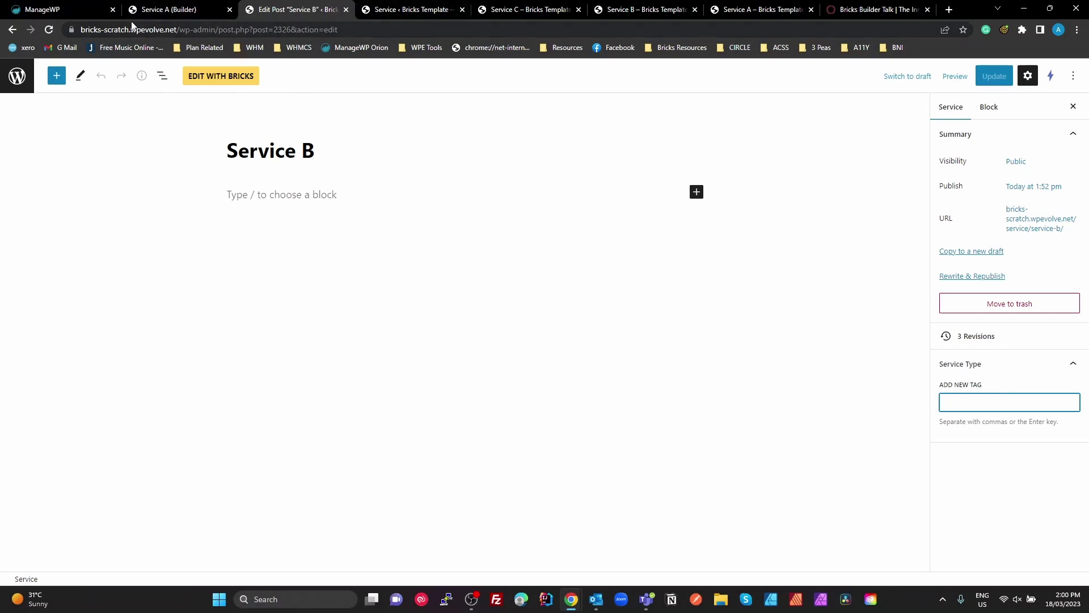
click(170, 10)
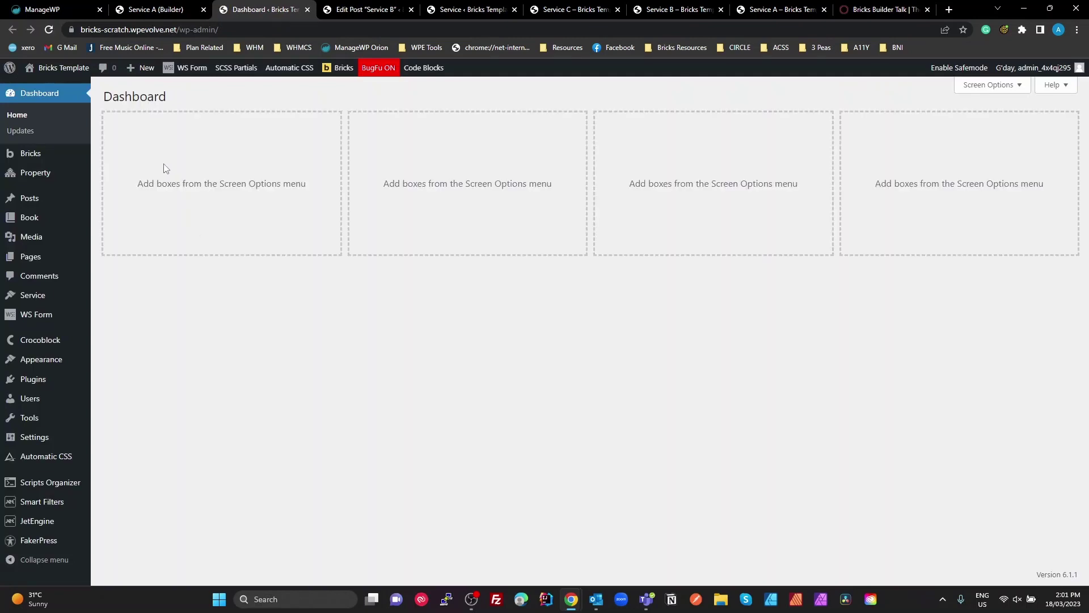
Open the Service Type taxonomy settings from JetEngine's custom taxonomies list
mouse_move(68, 508)
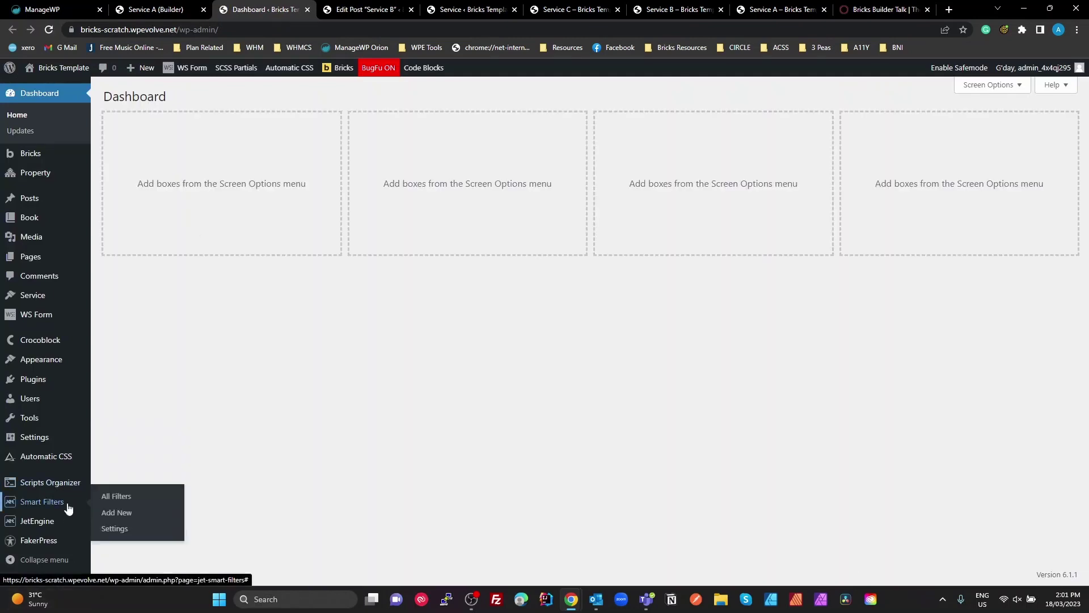
mouse_move(45, 523)
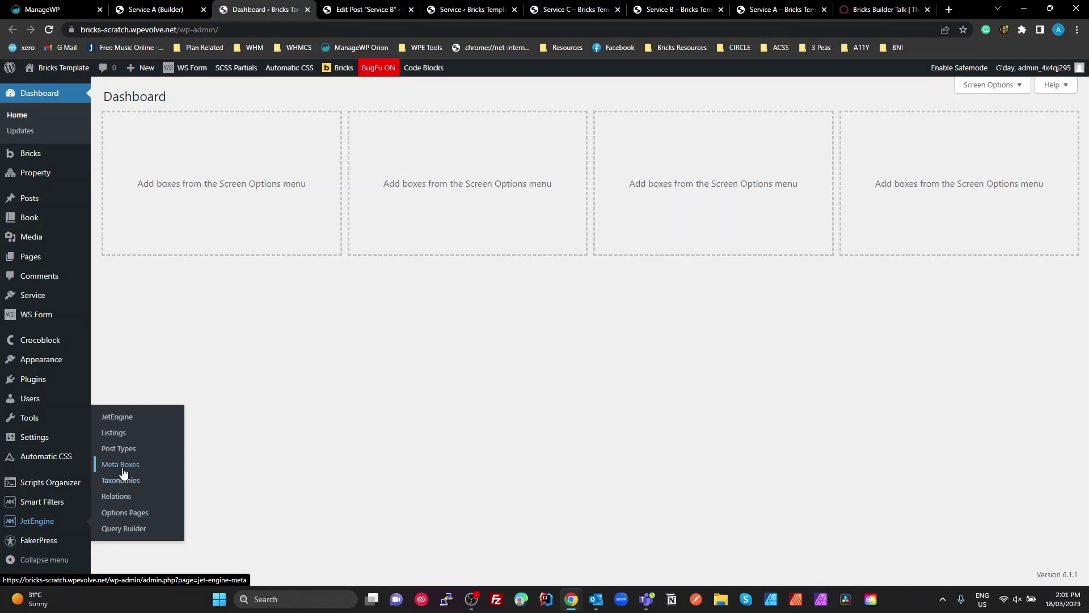
click(121, 468)
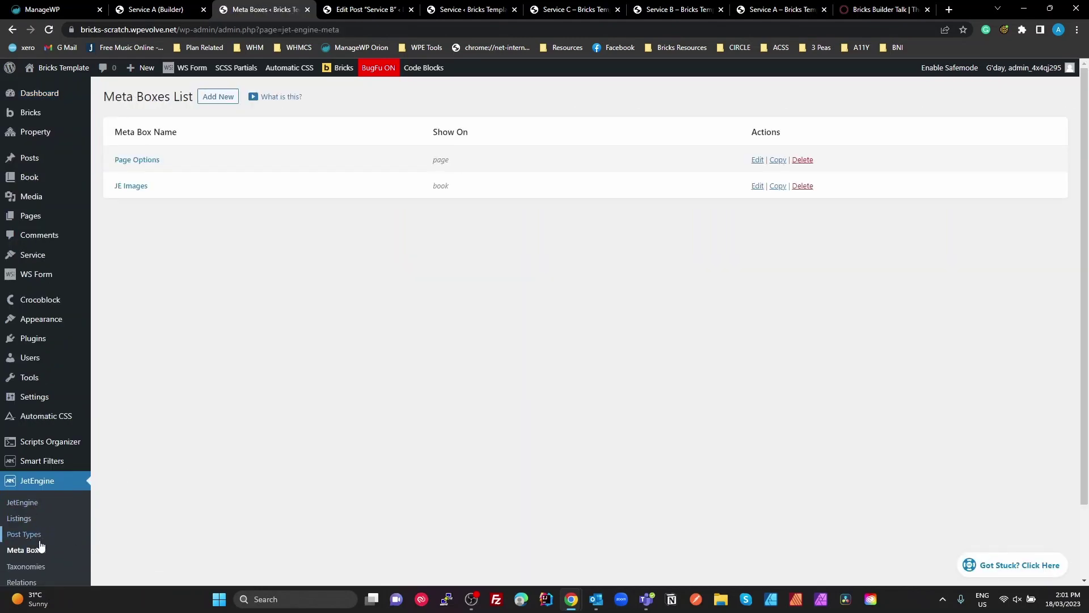
click(39, 566)
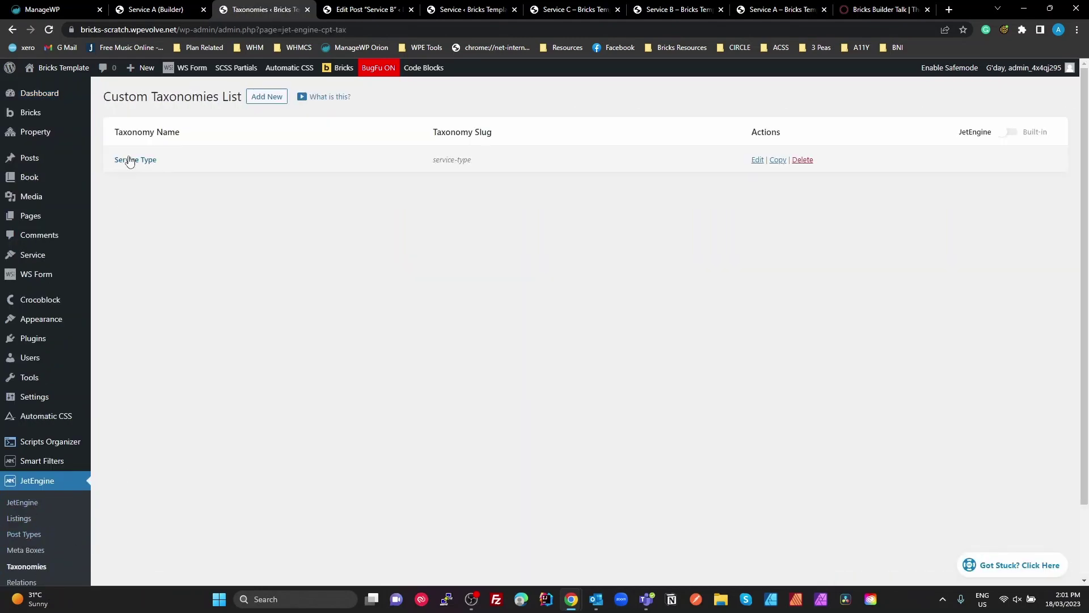
click(131, 160)
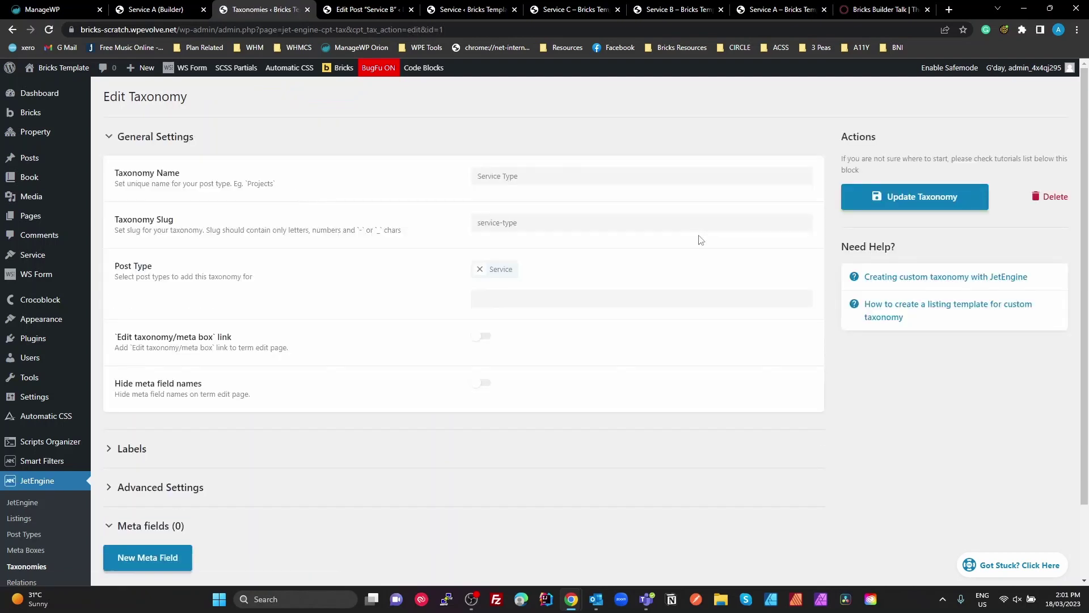
Switch Rewrite Hierarchical off and Hierarchical on, then update the taxonomy
scroll(236, 469, down, 2)
click(201, 402)
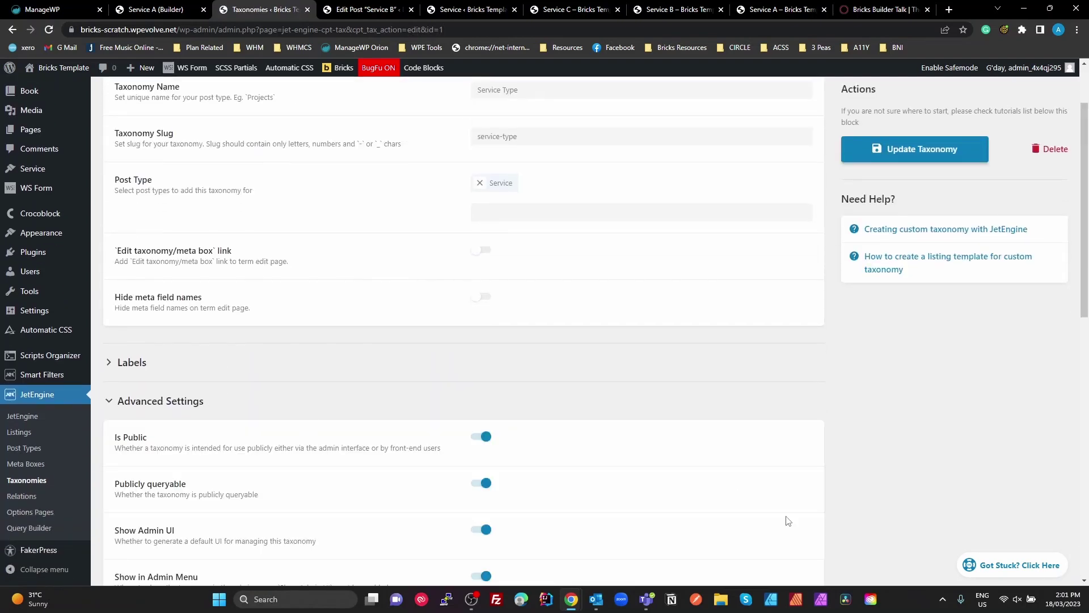
scroll(574, 521, down, 6)
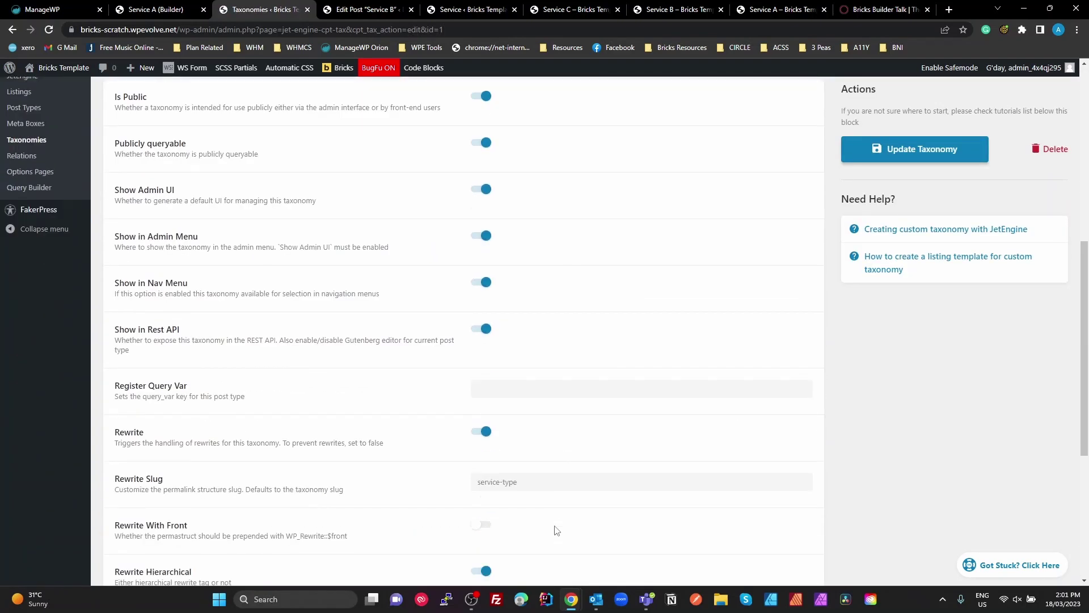
scroll(556, 530, down, 3)
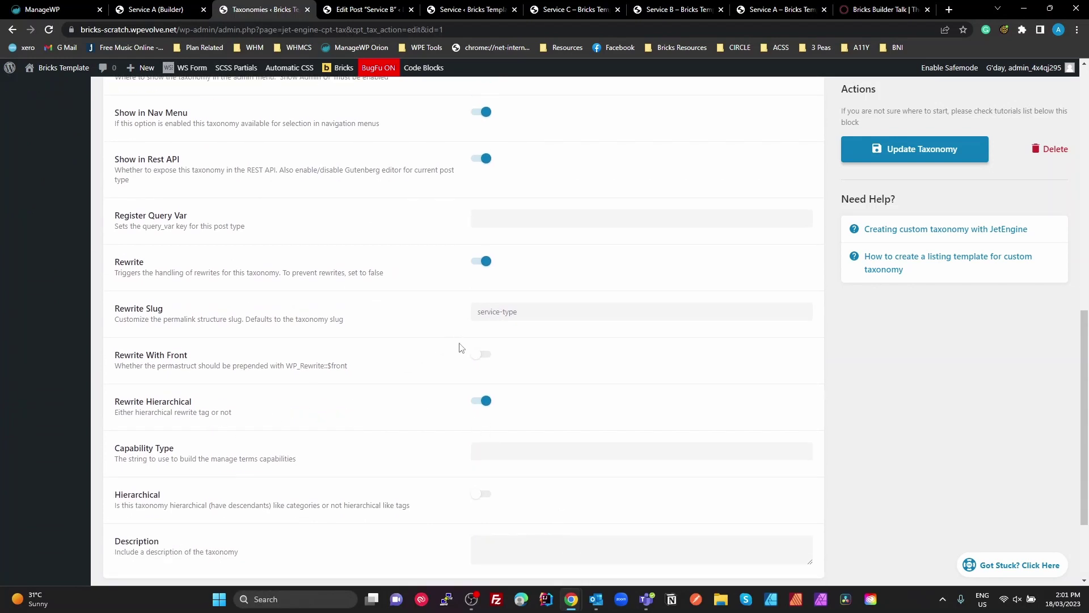
scroll(460, 352, down, 2)
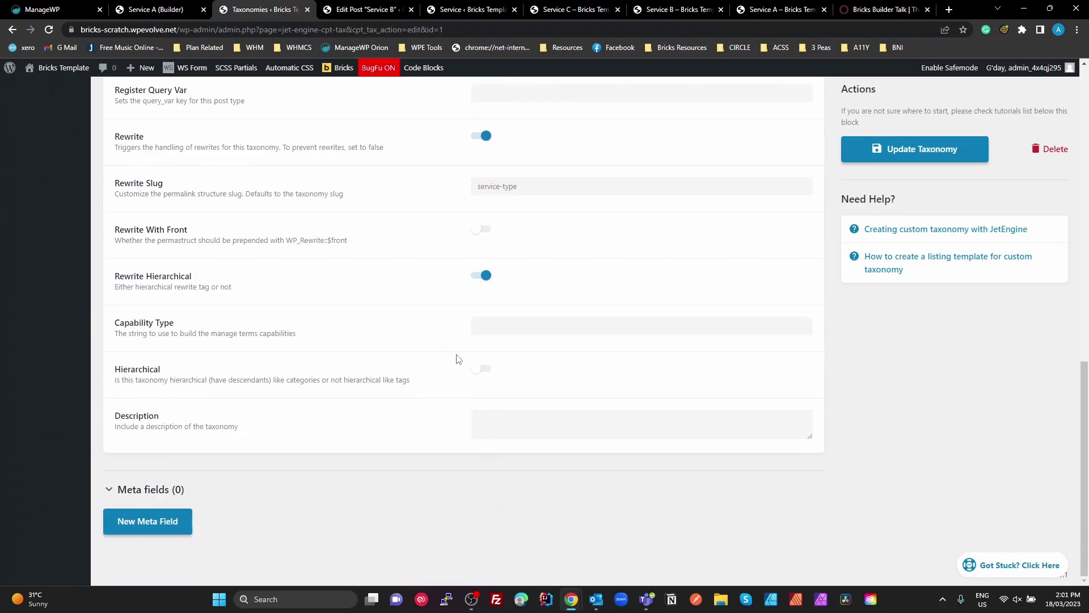
click(485, 278)
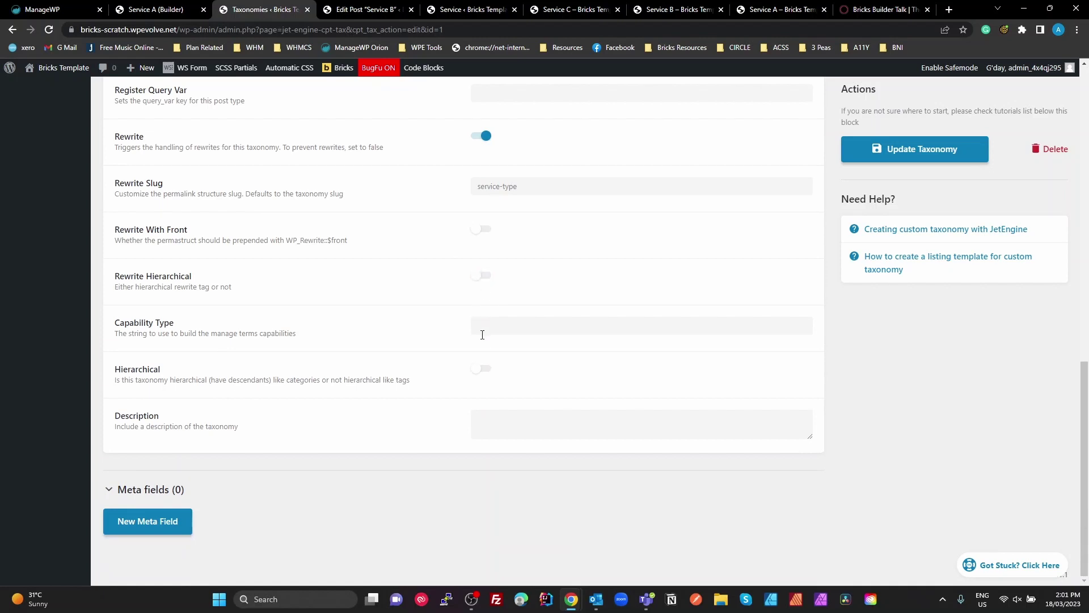
click(479, 368)
click(951, 151)
scroll(14, 227, up, 12)
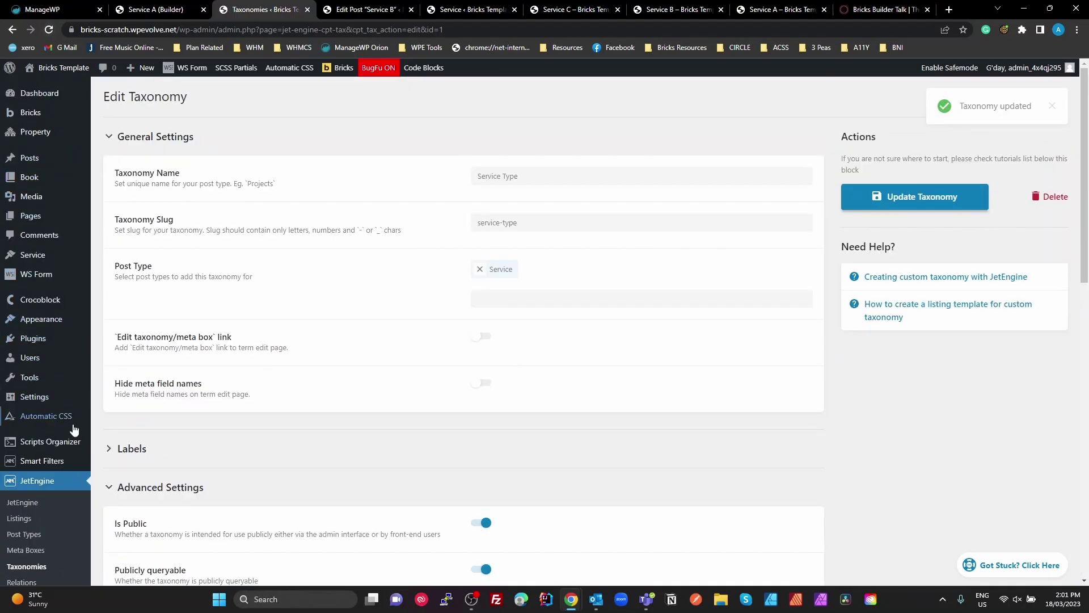
Give Service B the Repairs service type in the post editor and update it
click(28, 260)
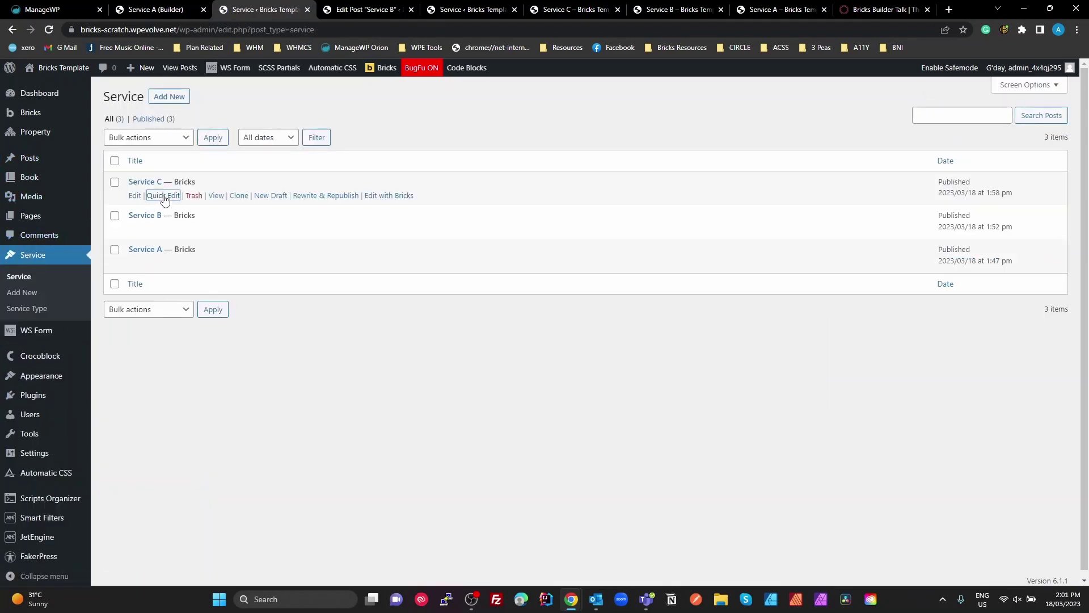
click(163, 195)
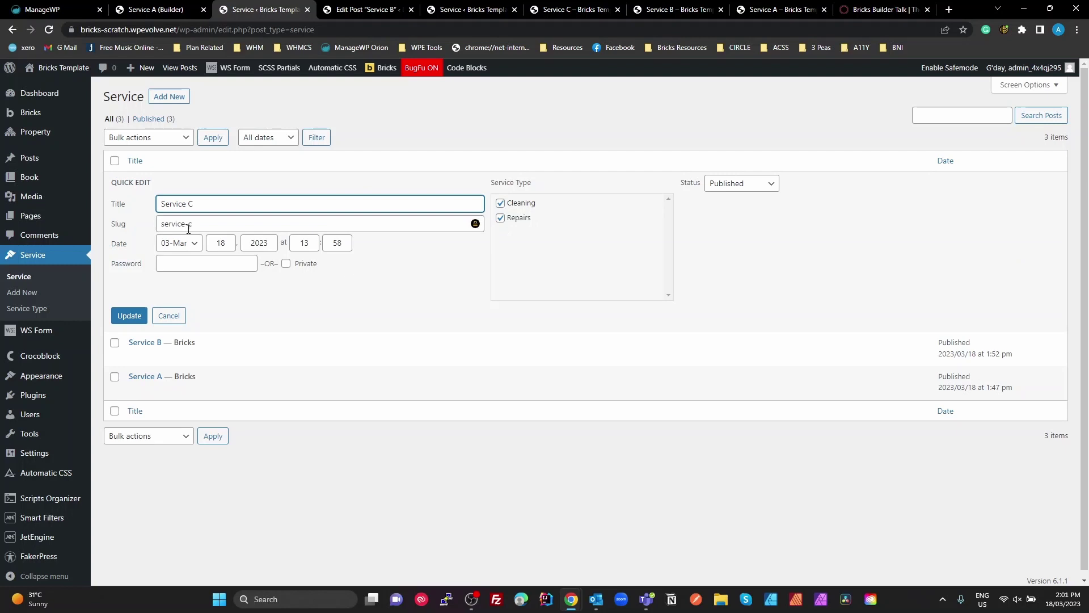
click(174, 315)
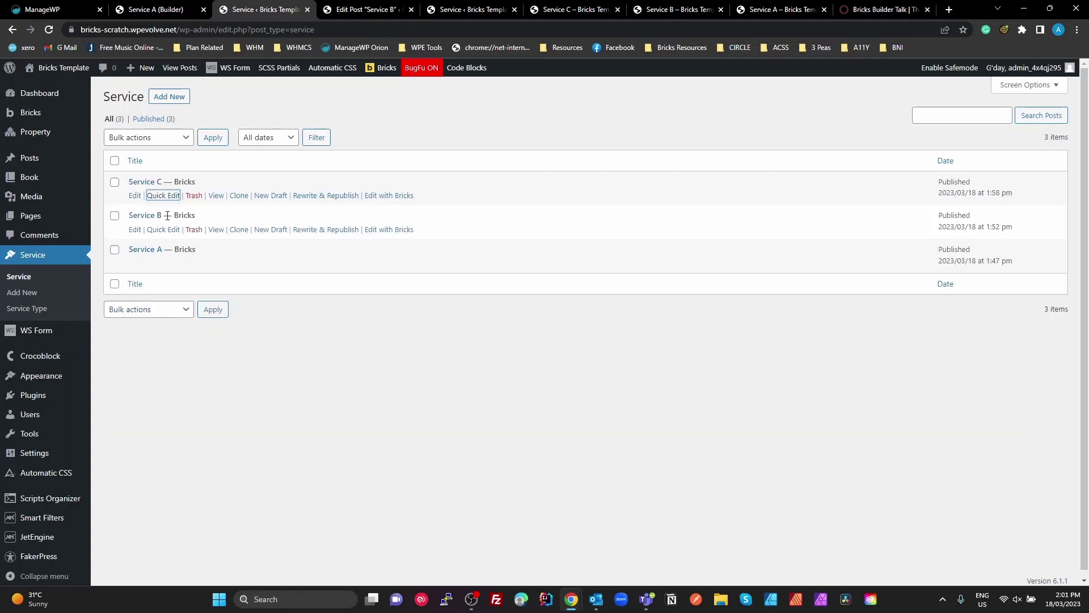
click(410, 9)
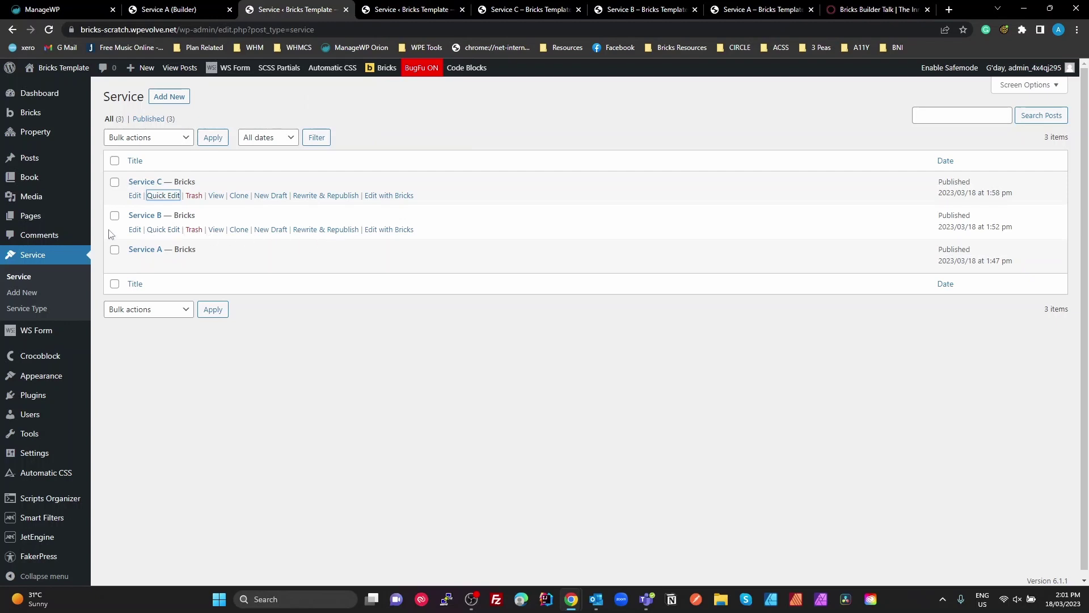
click(135, 230)
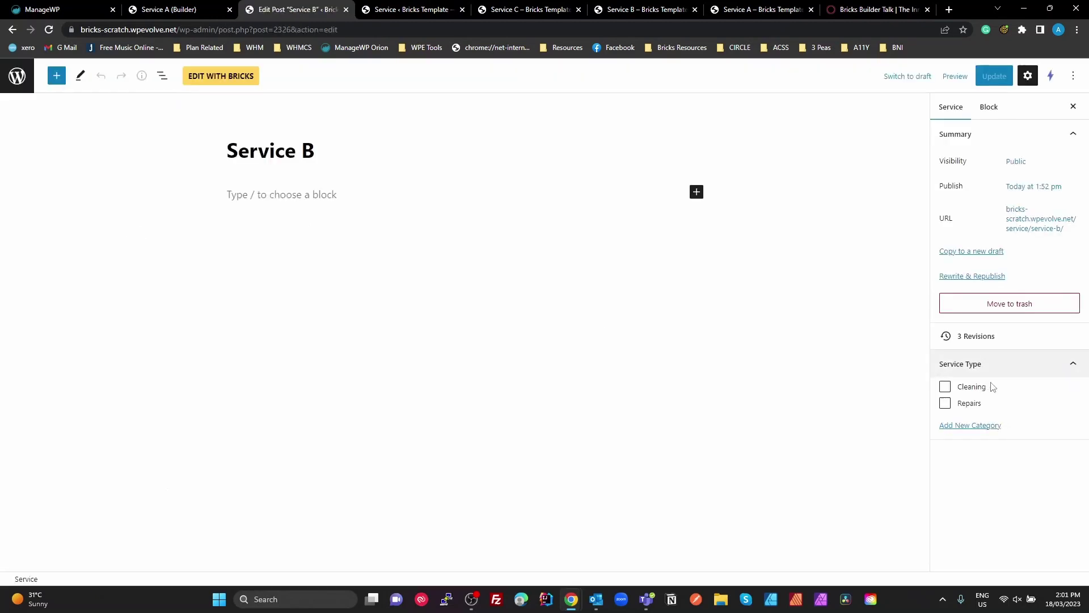
click(945, 404)
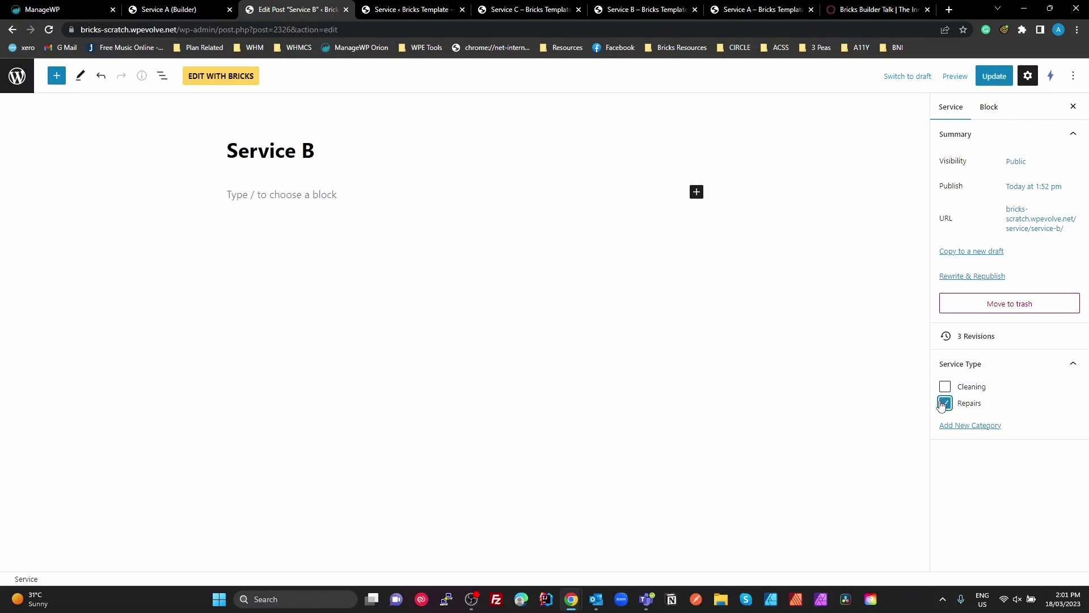
click(1004, 79)
Quick Edit Service A to tick the Repairs service type and update
click(17, 75)
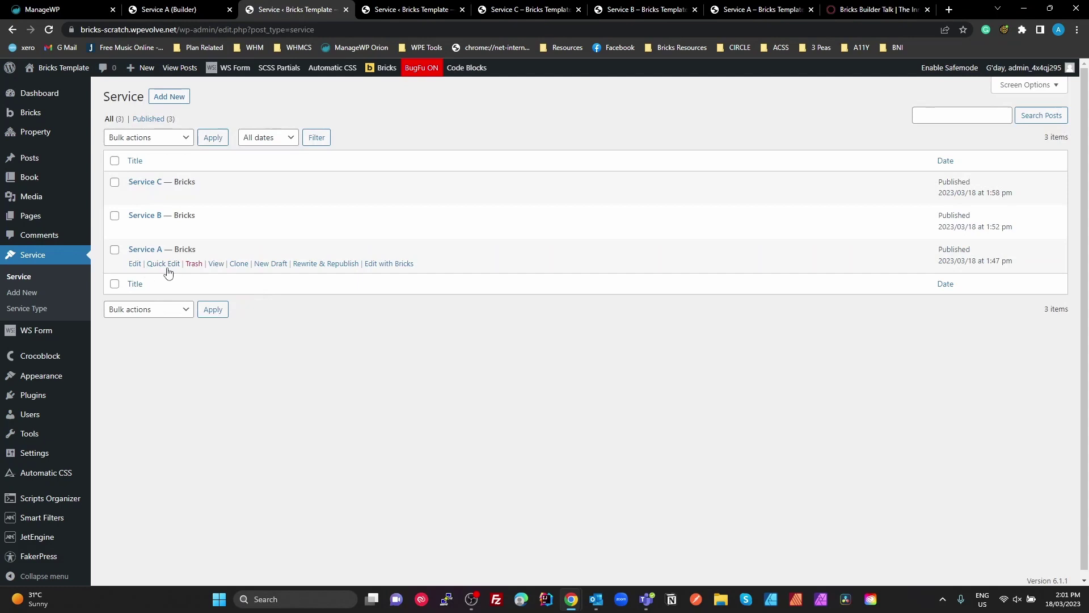
click(164, 264)
click(500, 286)
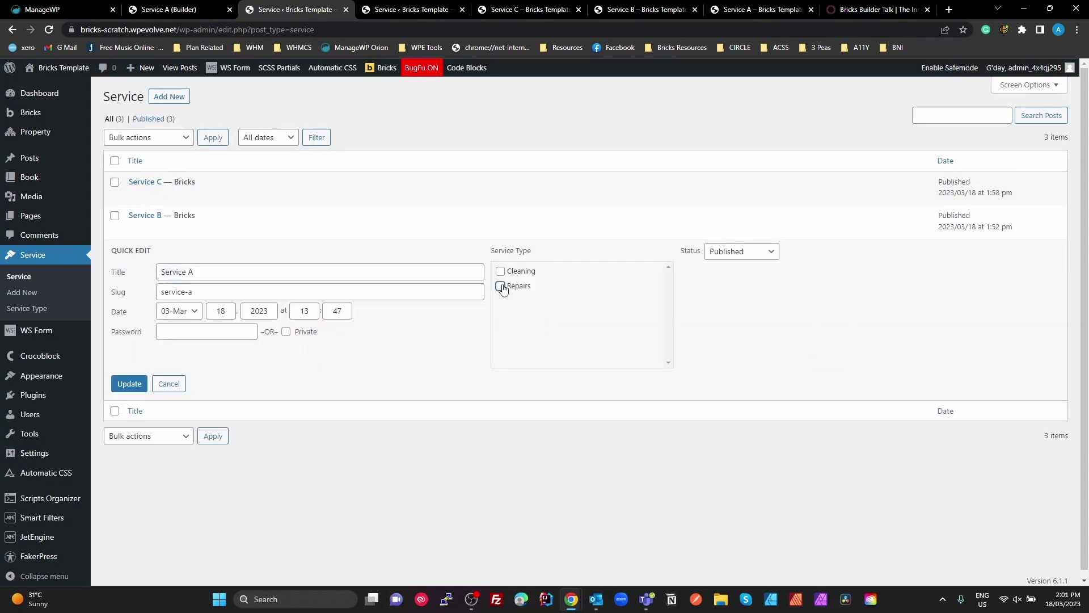
click(130, 384)
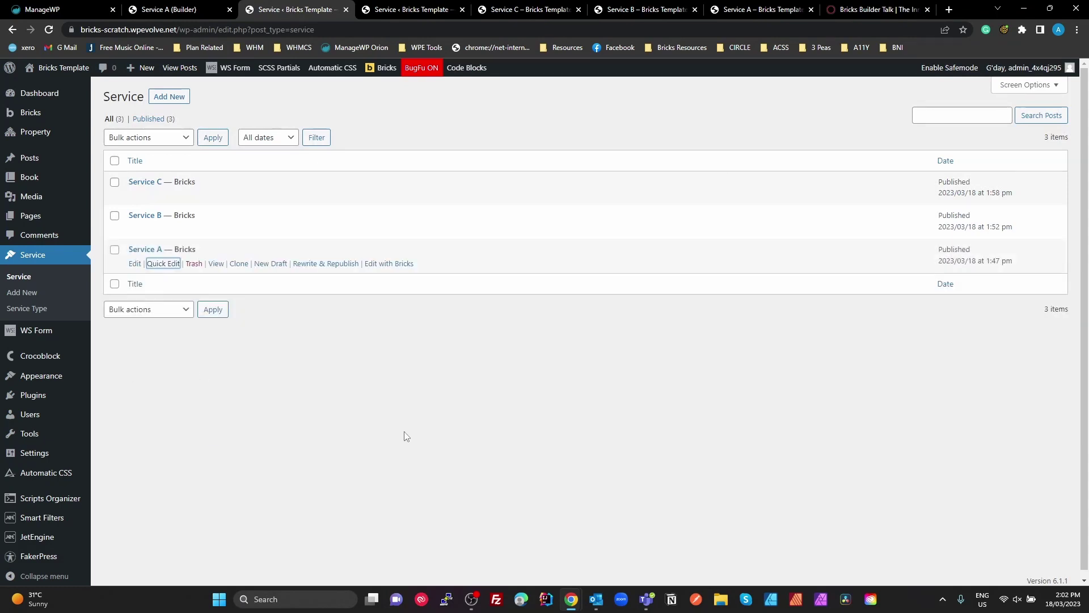
mouse_move(234, 224)
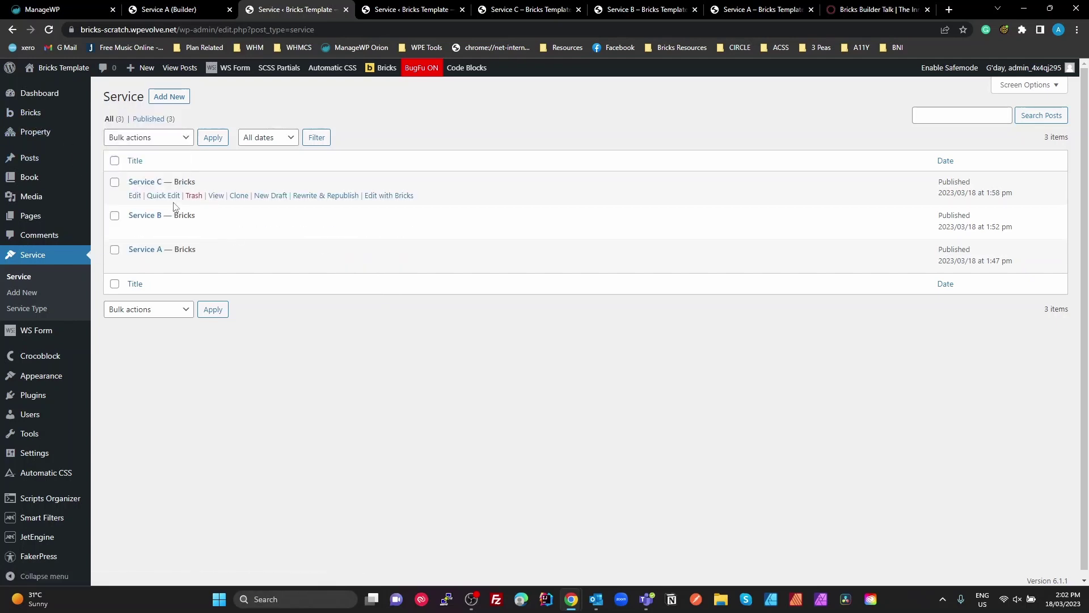
Open Service Single Standard from Bricks > Templates with Edit with Bricks
click(41, 114)
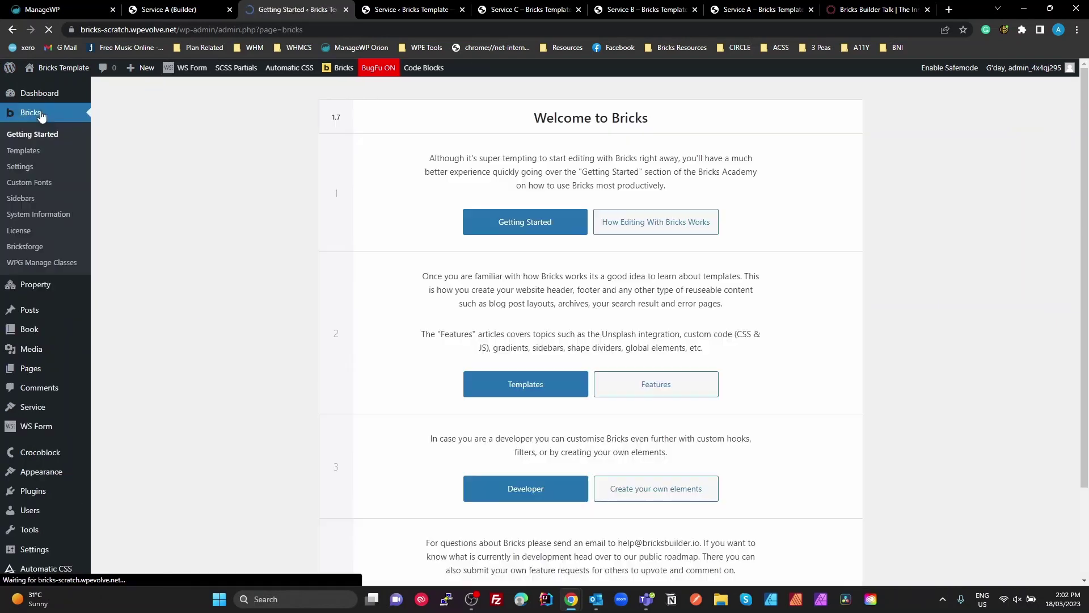
click(26, 150)
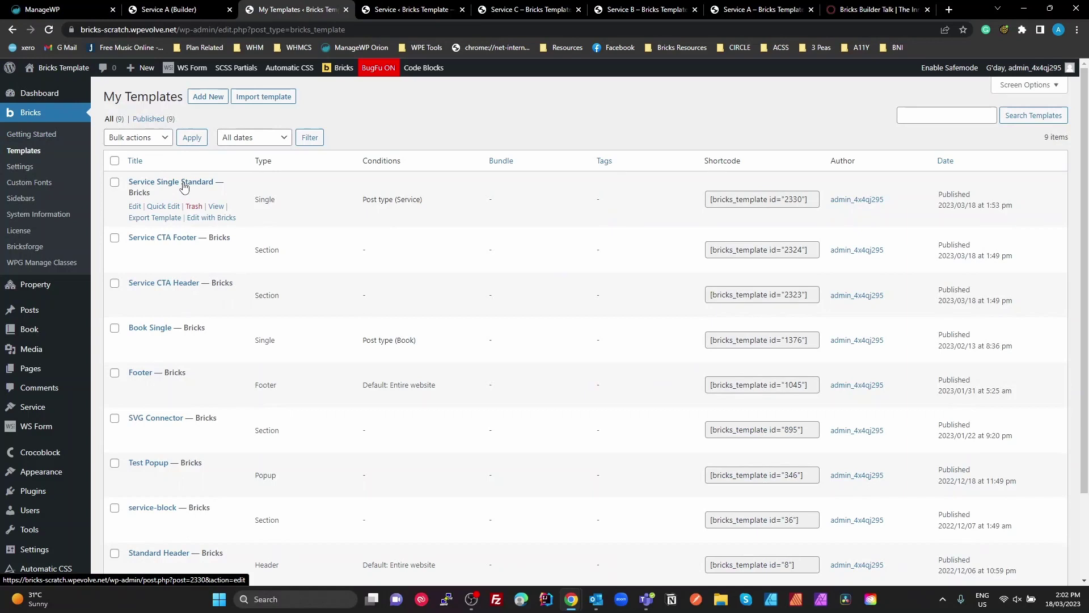
click(220, 218)
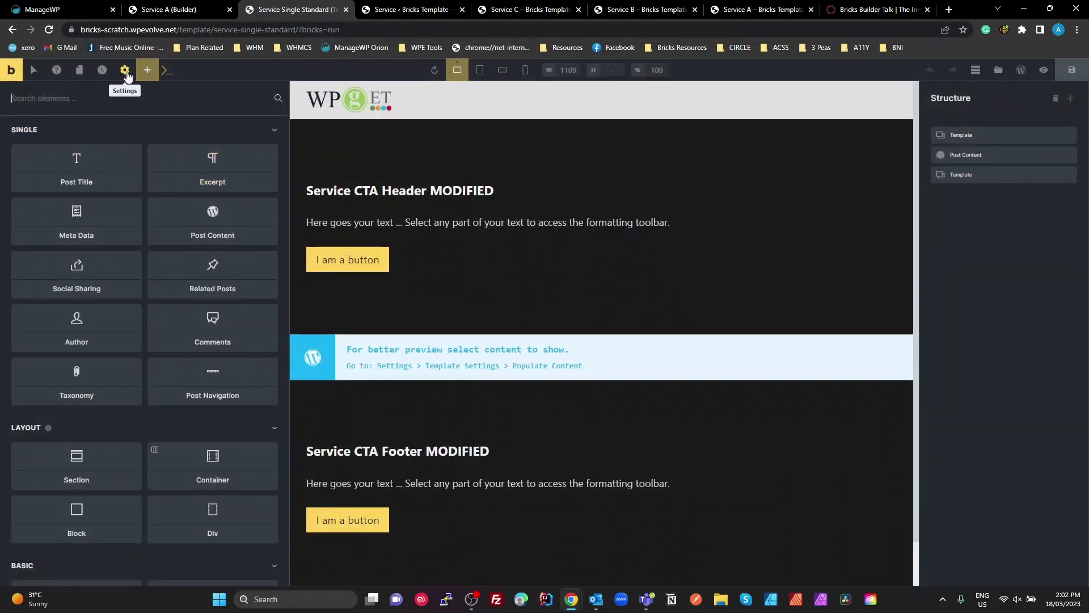
Open the template settings' Conditions panel to review the existing Post type condition
click(124, 70)
click(67, 185)
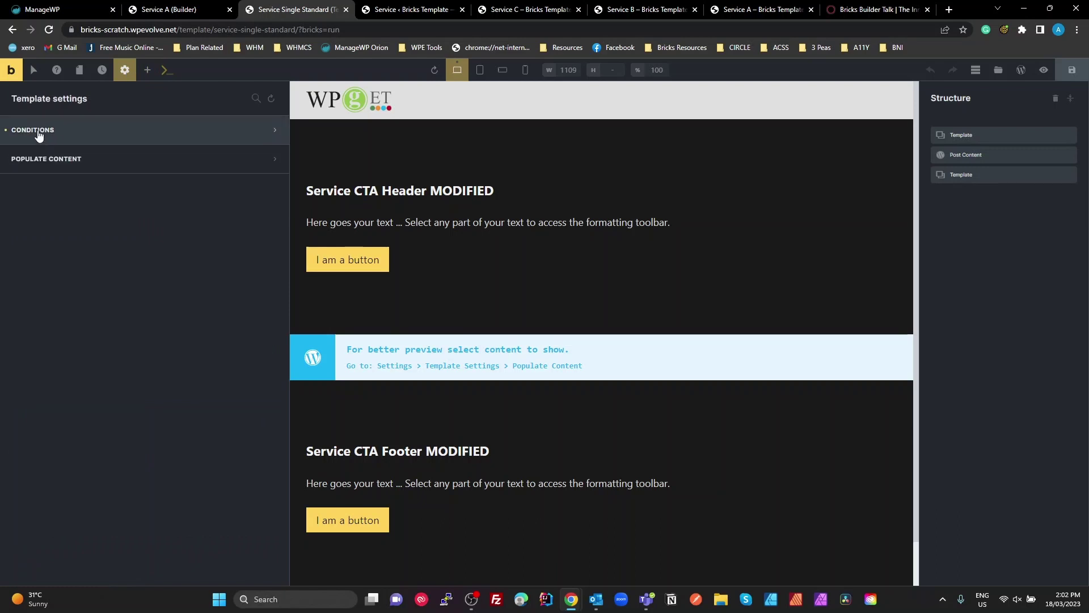
click(69, 130)
click(37, 184)
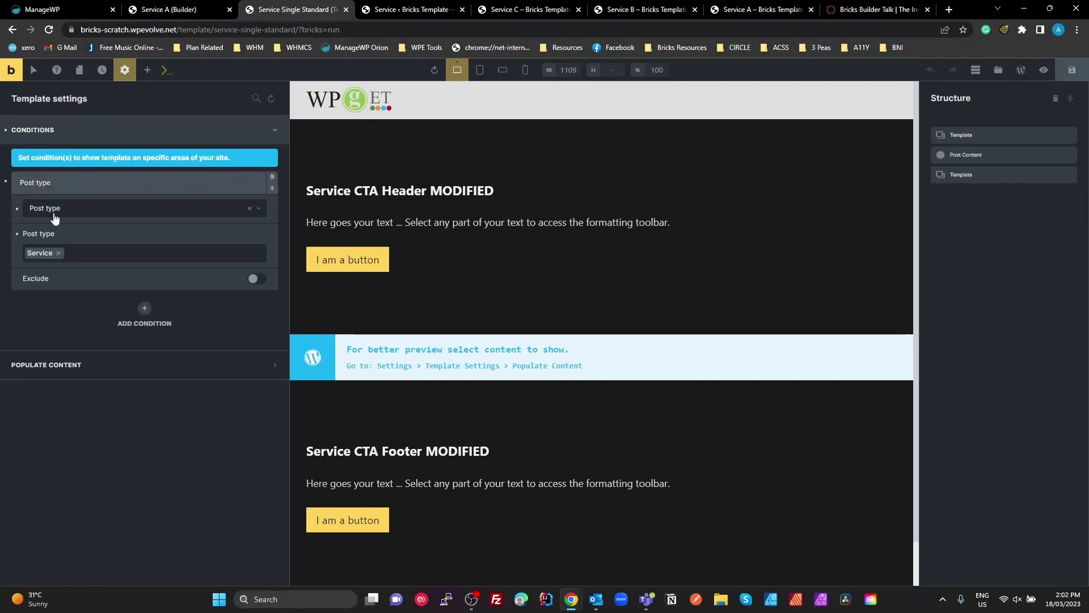
Add a second condition based on Terms, selecting the Cleaning service type
click(144, 308)
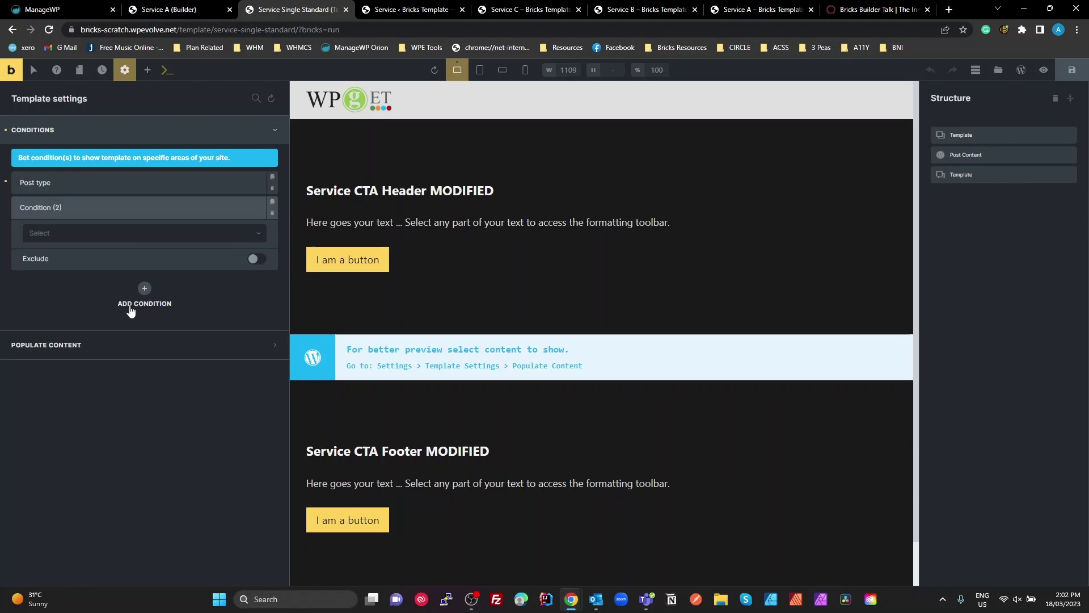
click(88, 240)
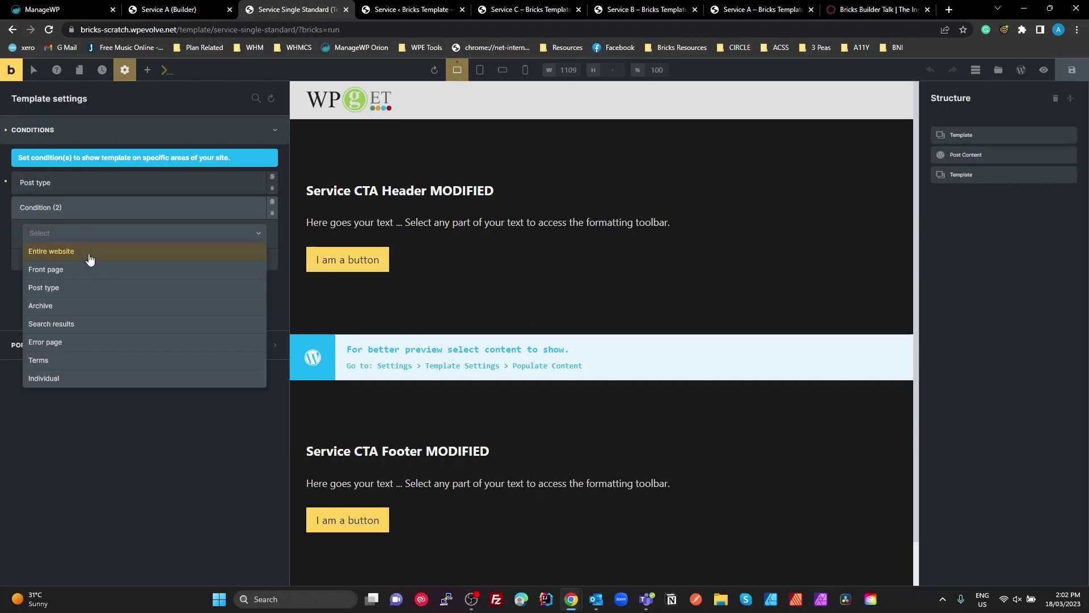
click(68, 361)
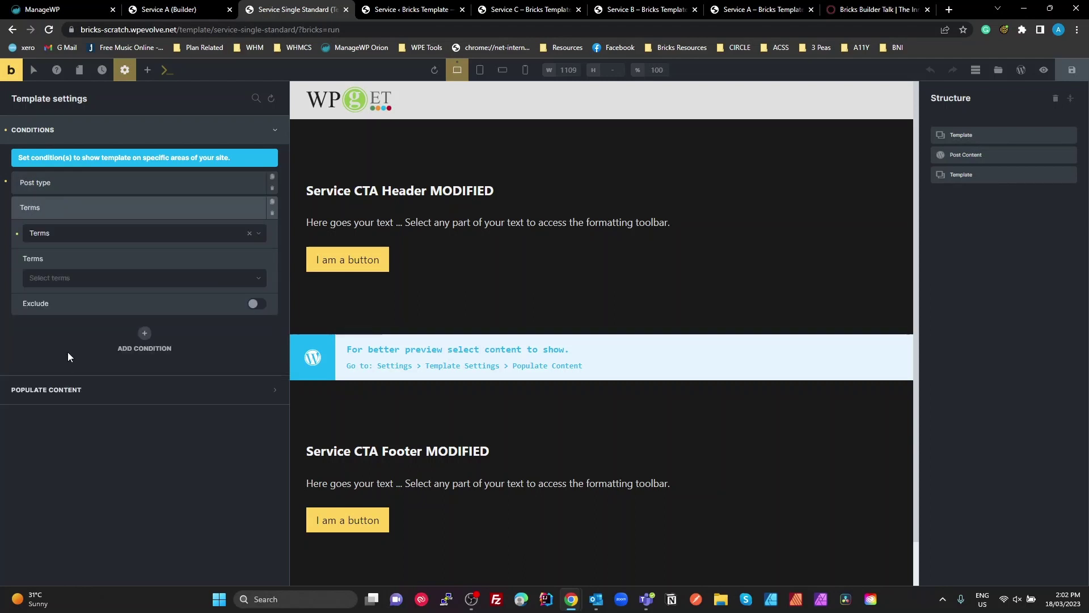
click(98, 279)
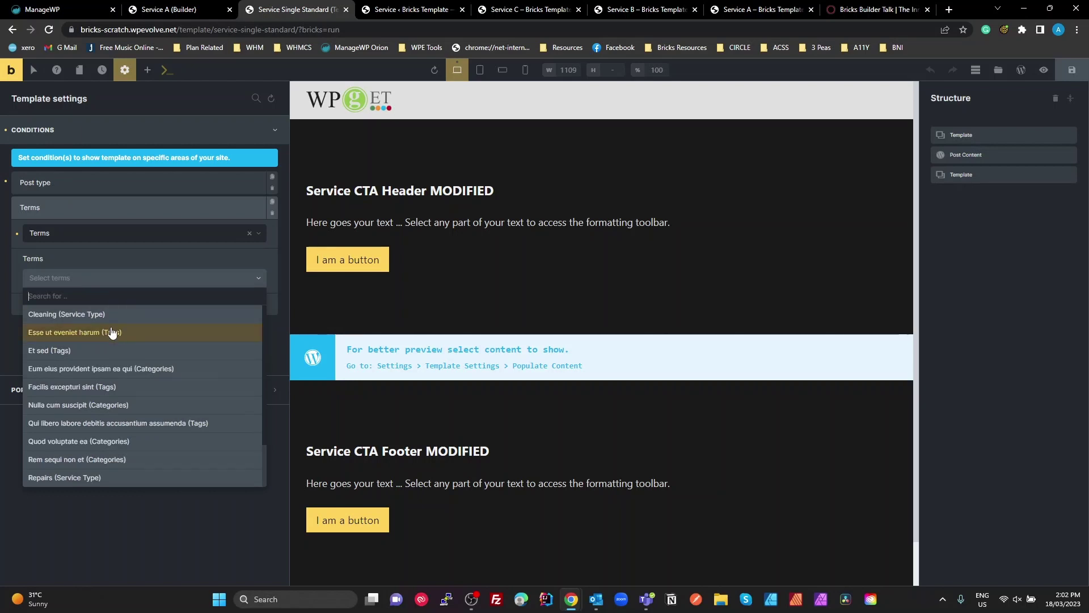
click(78, 313)
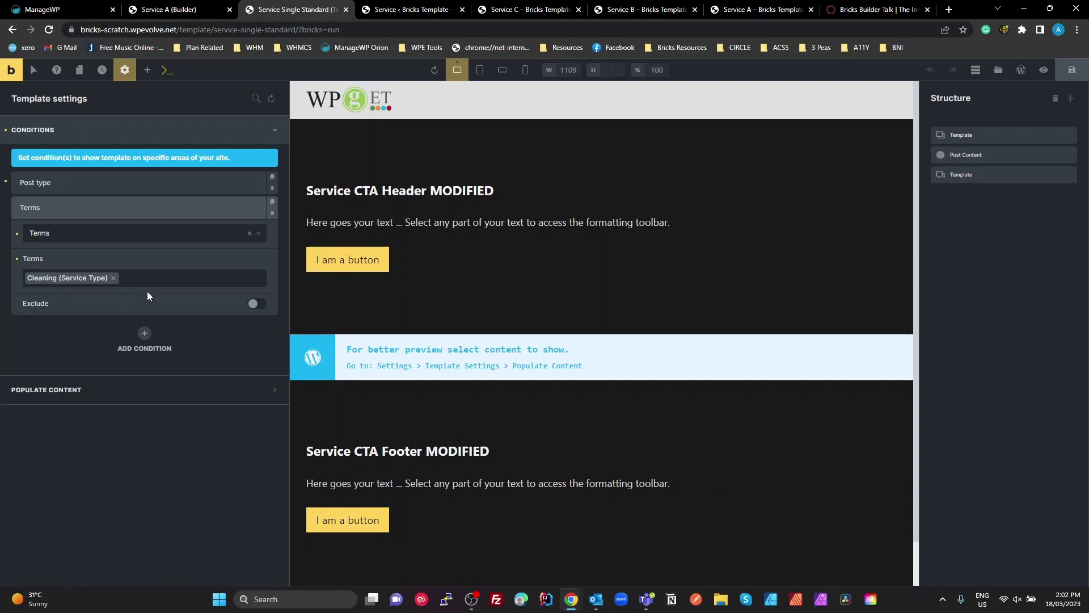
Swap the Terms condition's Cleaning term for Repairs (Service Type)
click(121, 281)
click(121, 282)
click(120, 283)
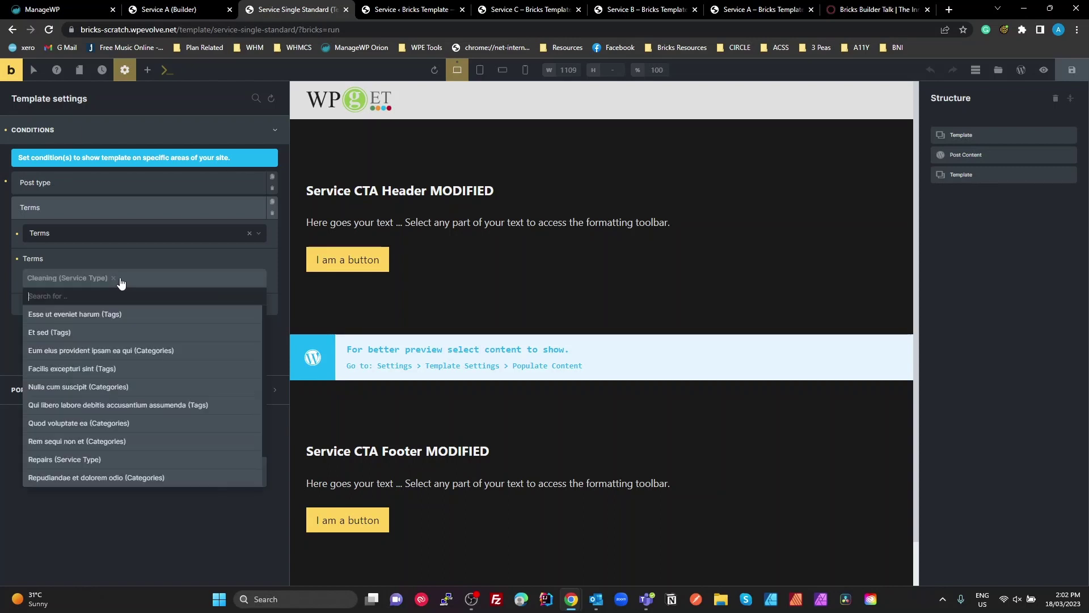
text(rep)
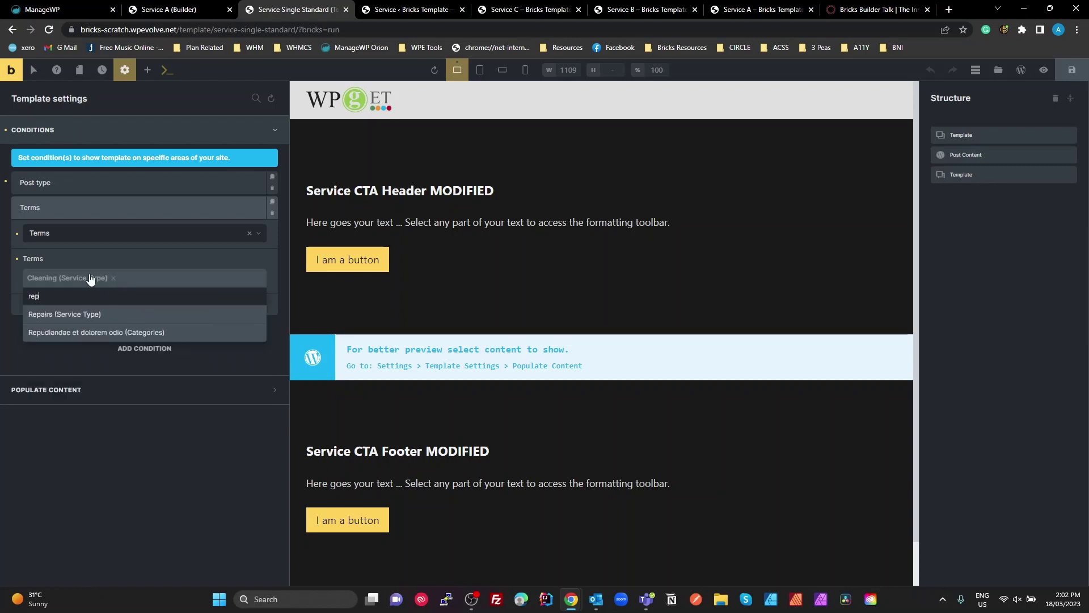
click(82, 315)
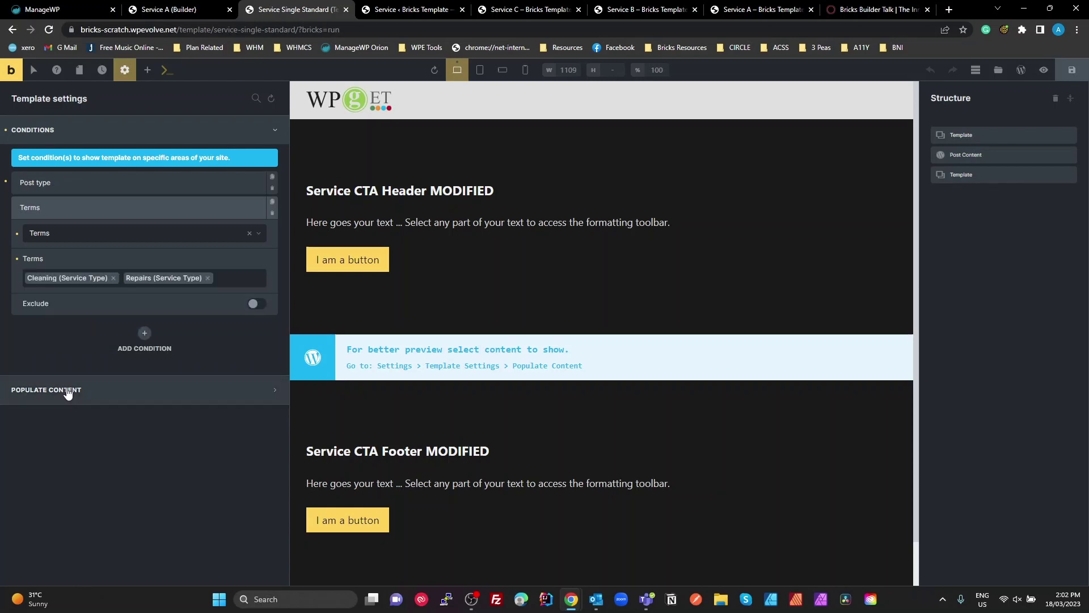
click(114, 279)
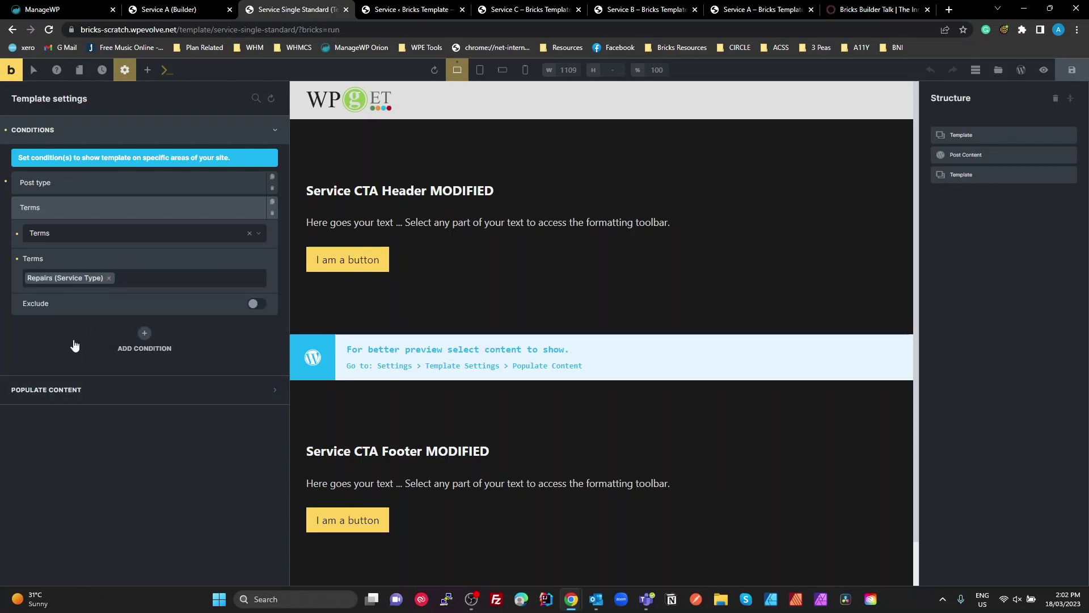